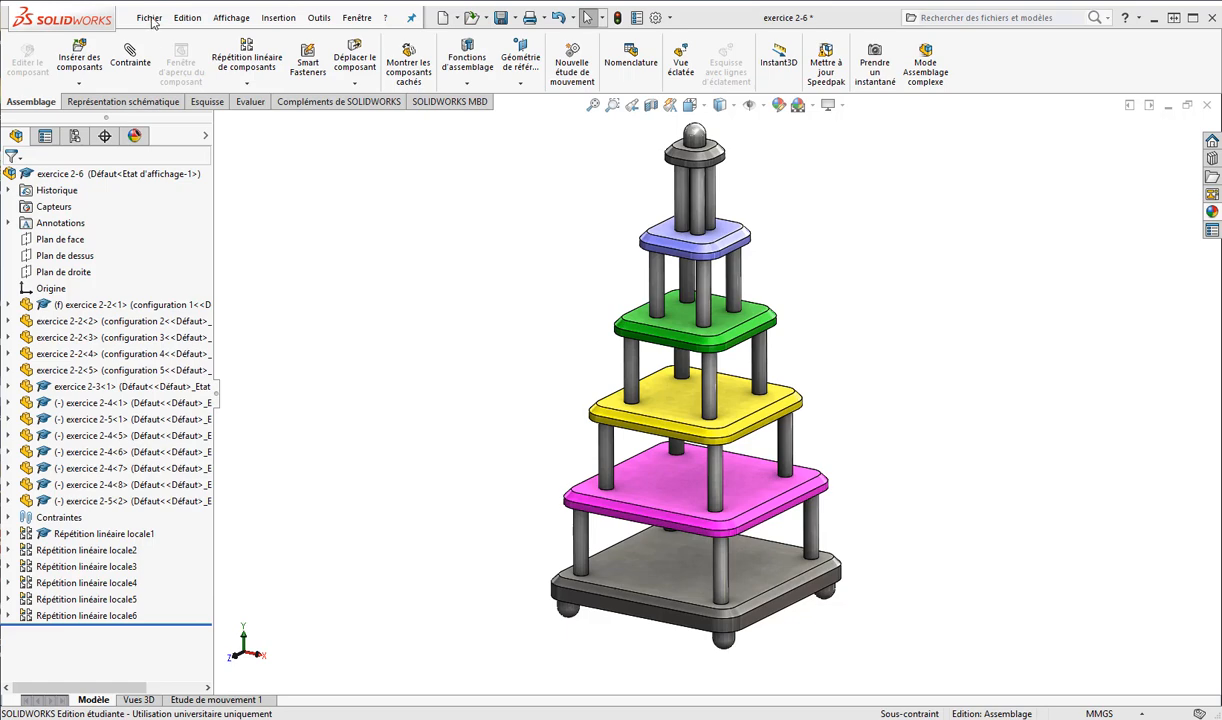
left_click(149, 18)
left_click(165, 60)
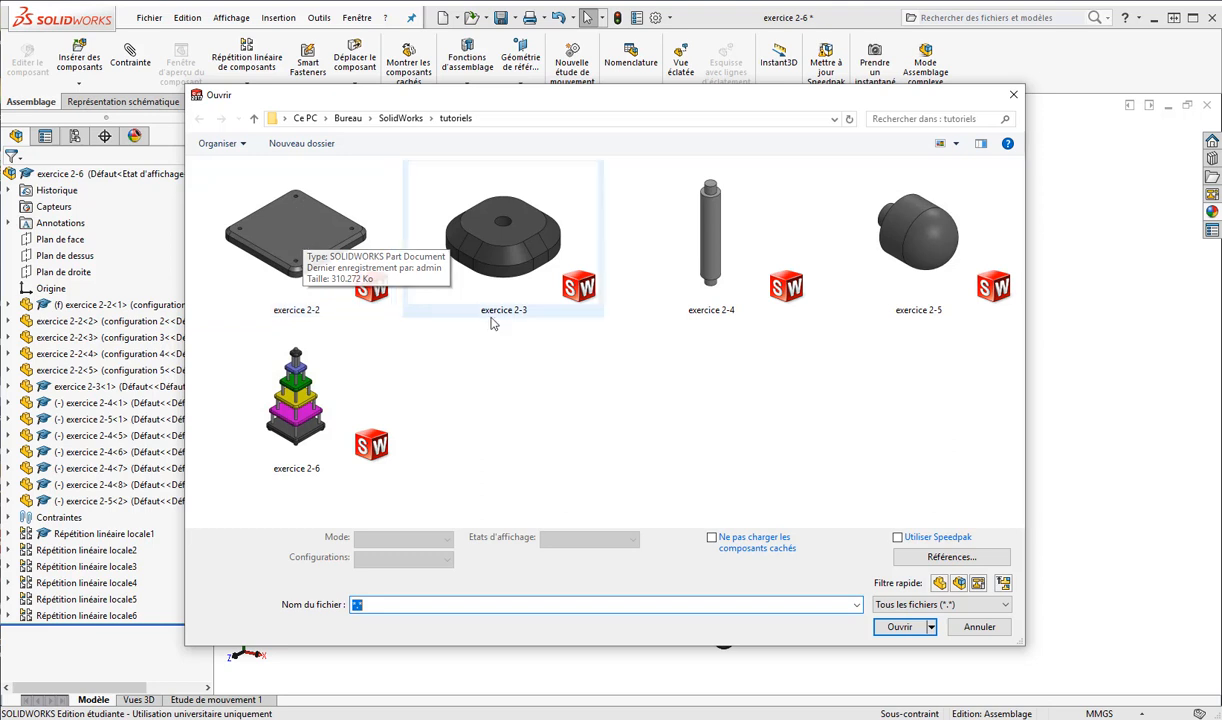
left_click(1013, 94)
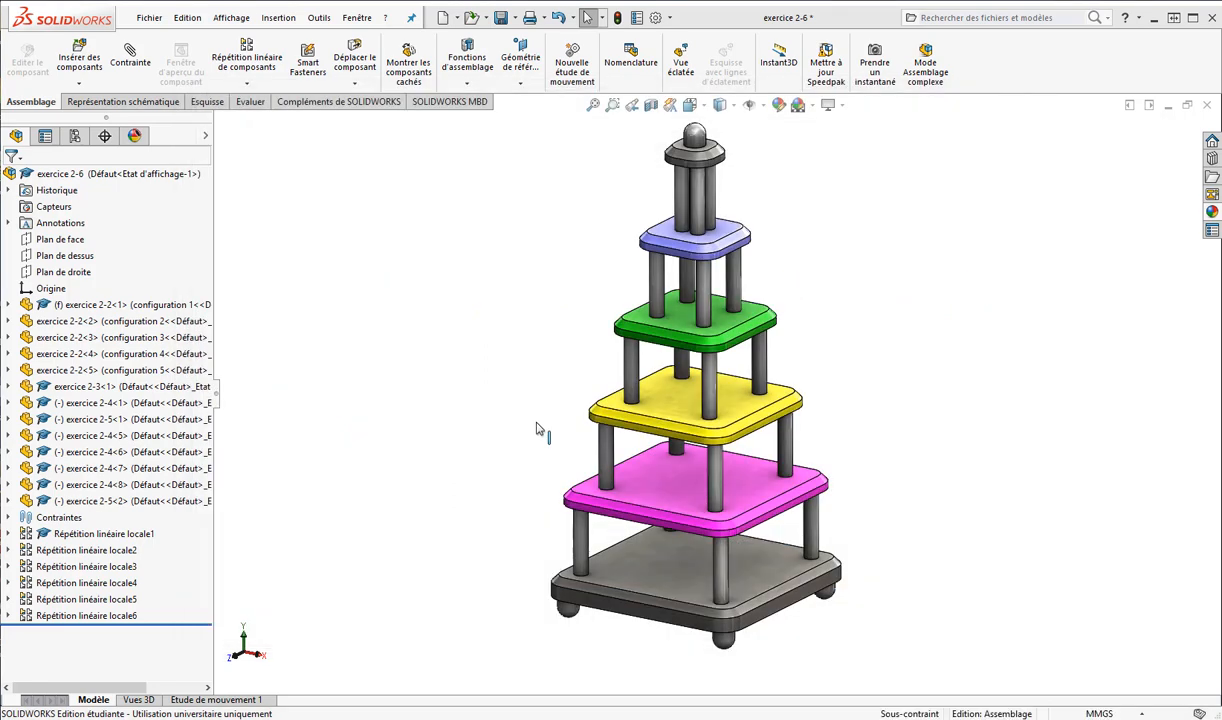
Create a new part document (Pièce).
left_click(151, 18)
left_click(170, 41)
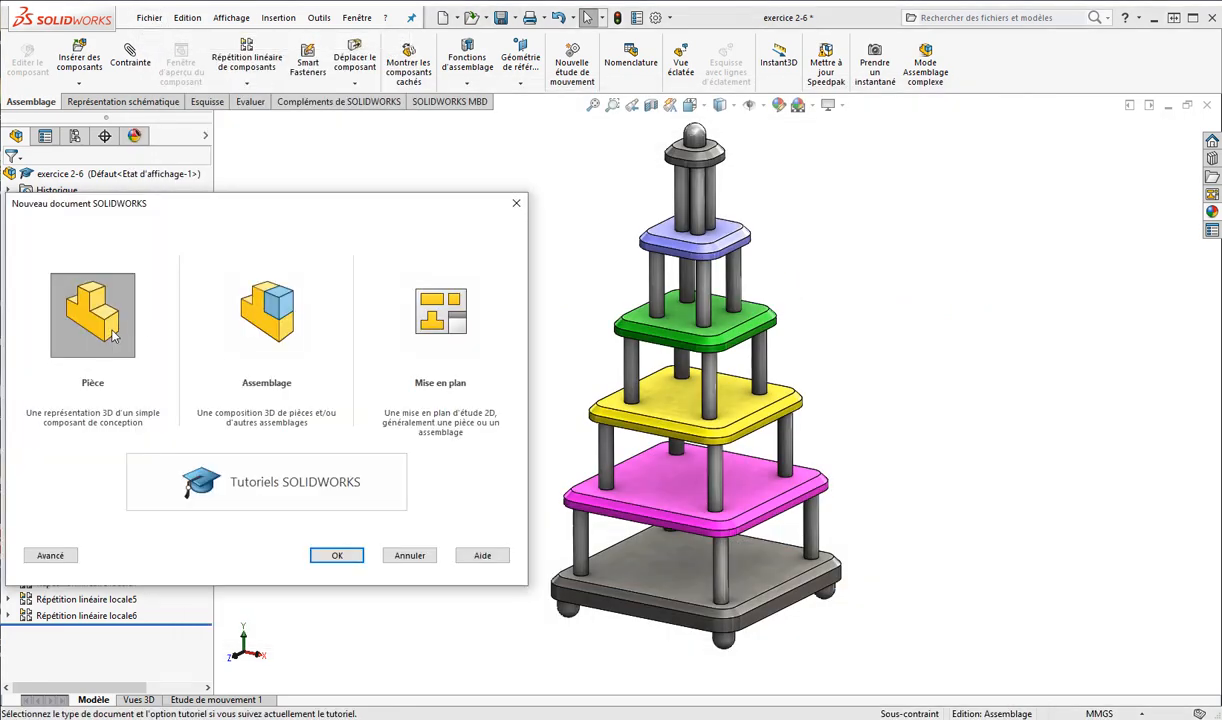
left_click(337, 555)
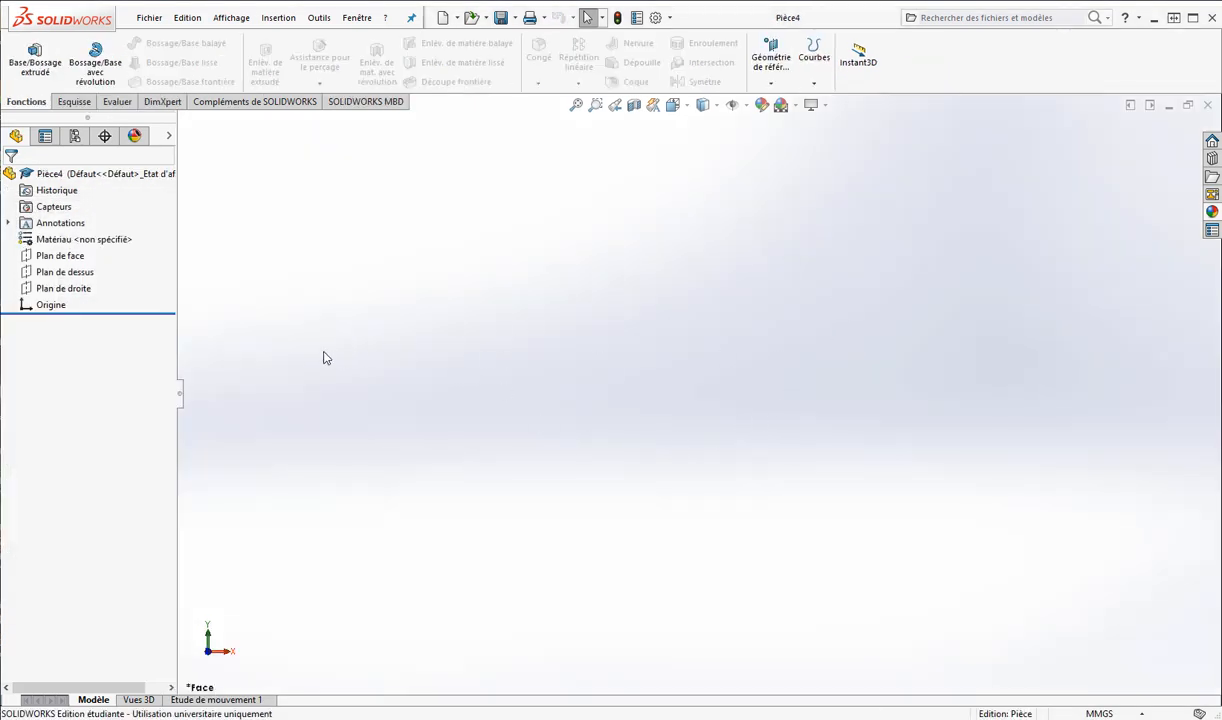
Sketch a centre rectangle about 114 by 108 mm on the top plane (Plan de dessus), centred on the origin.
left_click(65, 272)
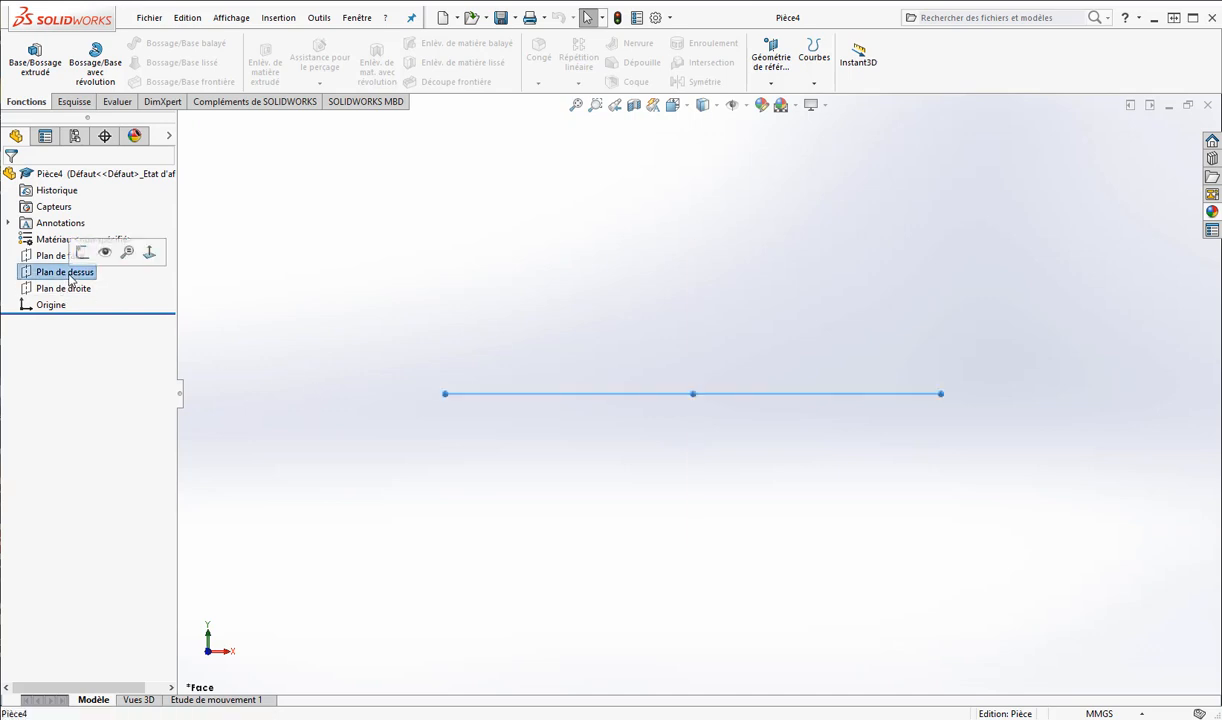
middle_click_drag(658, 287, 766, 286)
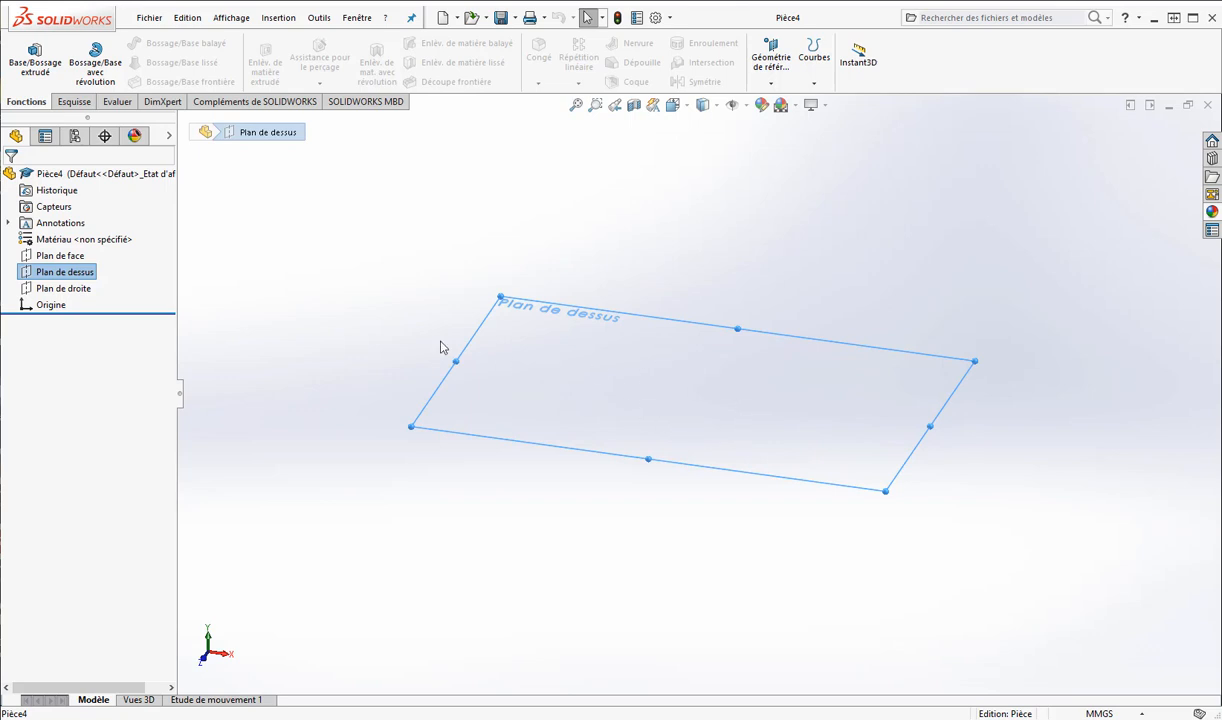
left_click(74, 101)
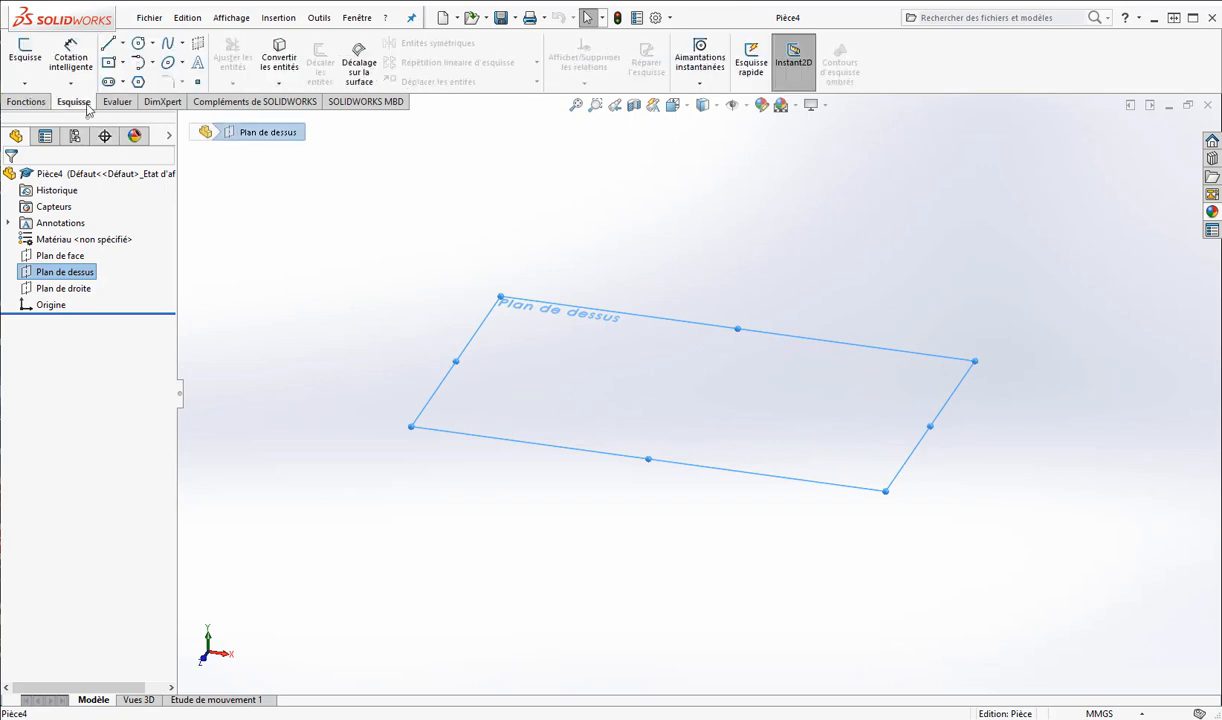
left_click(33, 59)
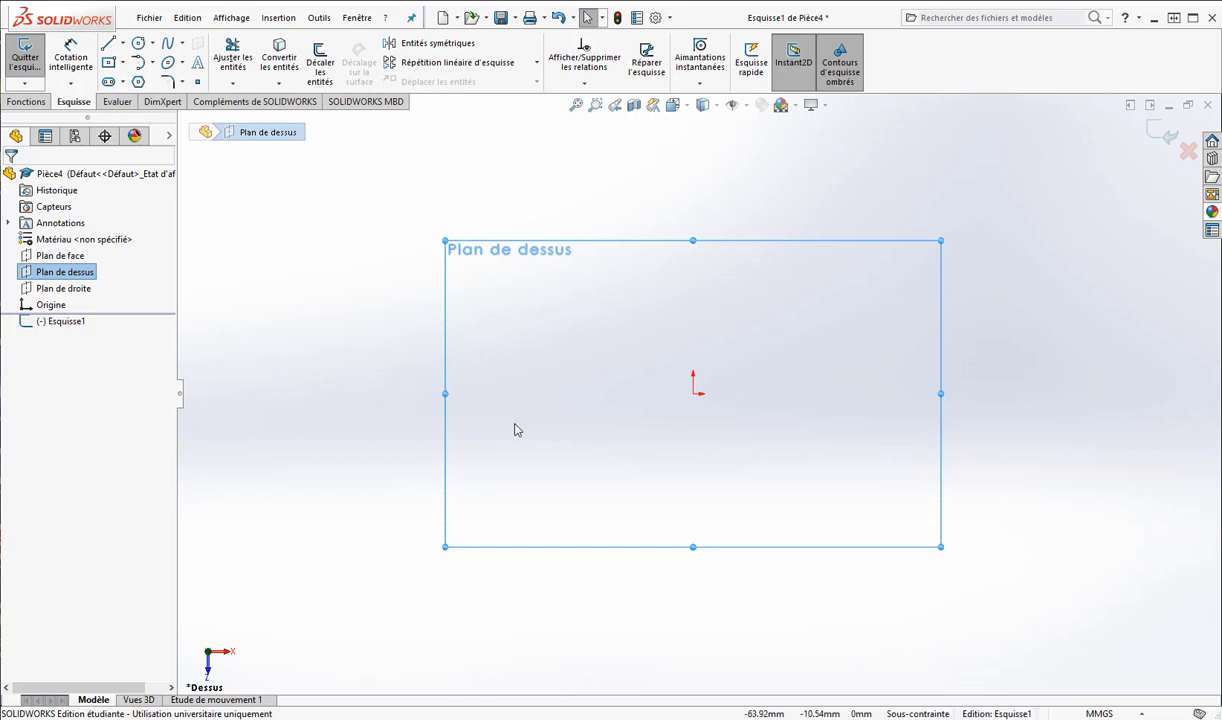
left_click(125, 64)
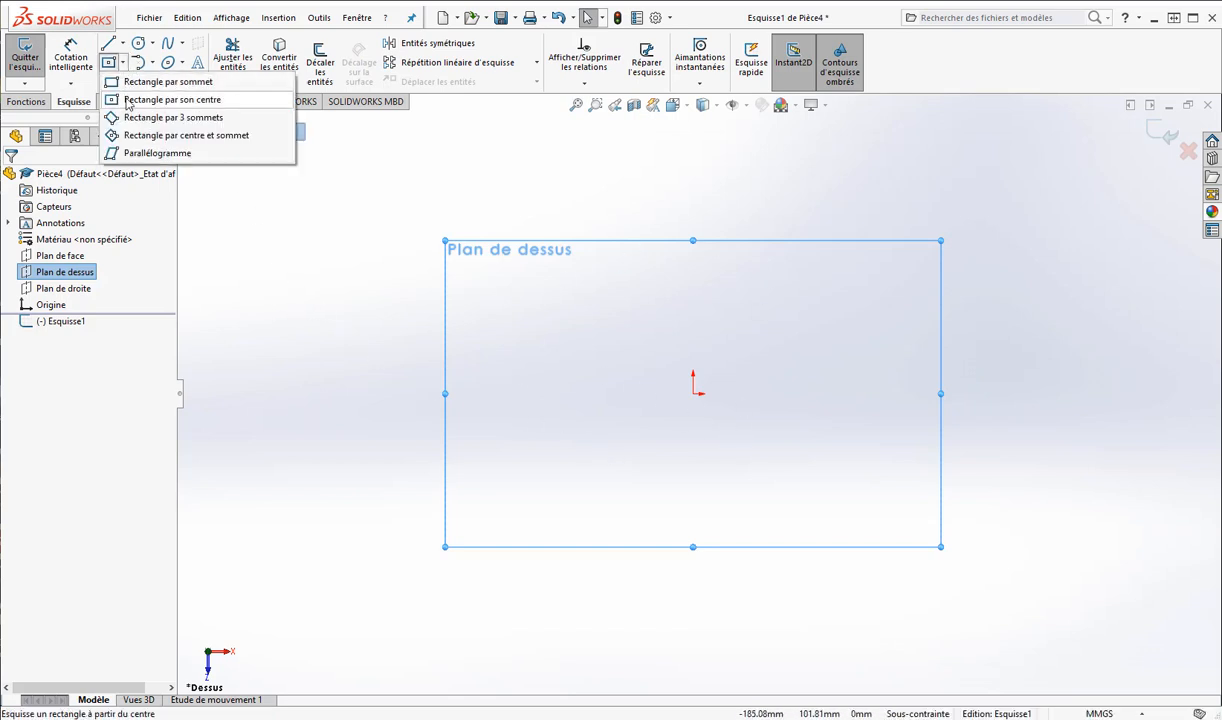
left_click(130, 100)
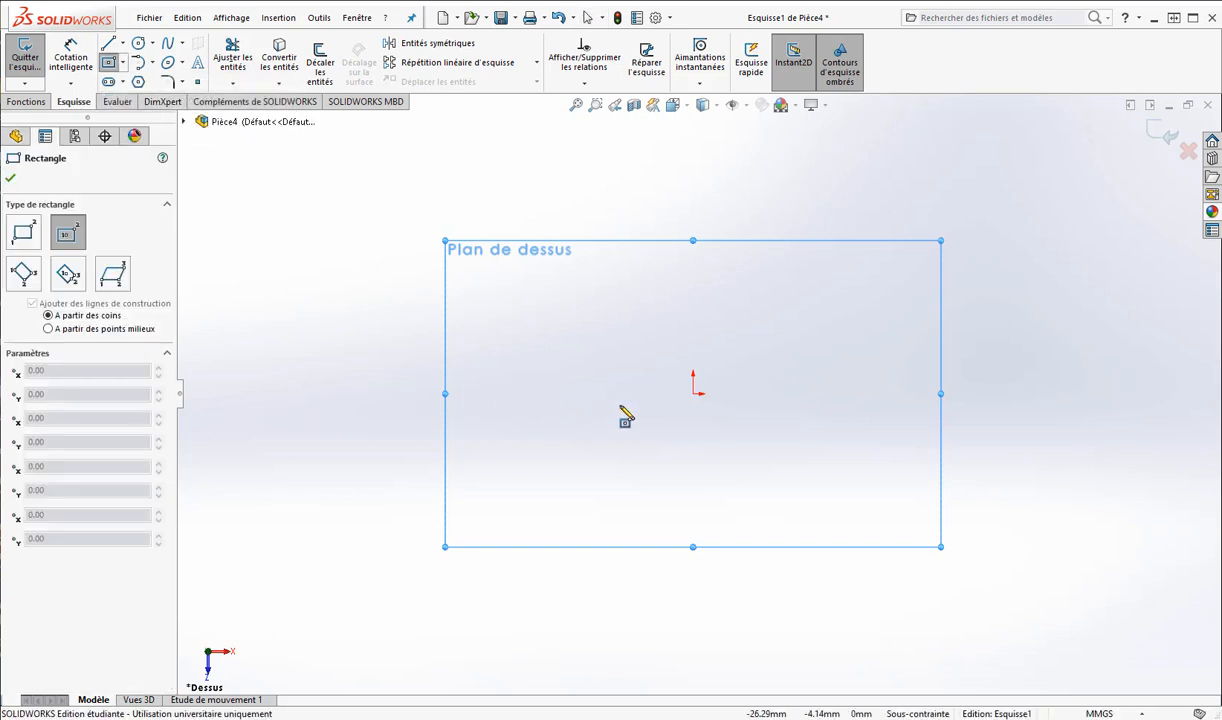
left_click(694, 393)
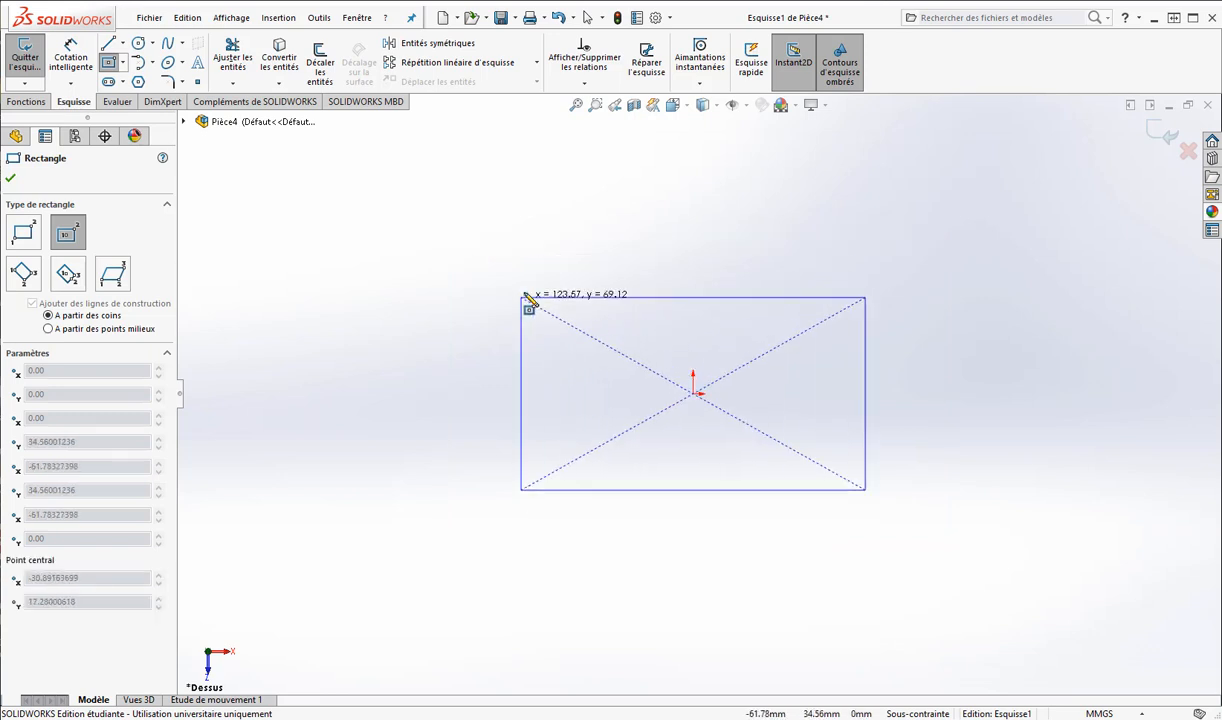
left_click(534, 243)
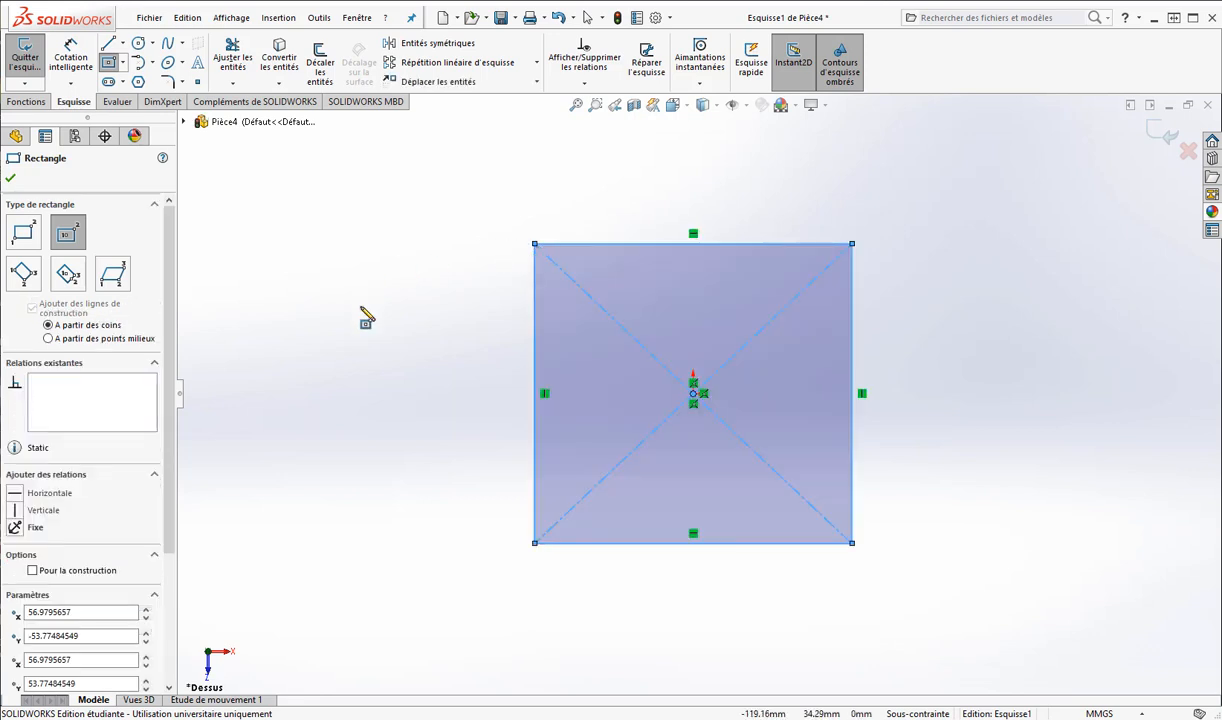
Dimension the rectangle's upper edge to 300 mm, as given in the Exercice 2-2 drawing of the PDF.
left_click(71, 56)
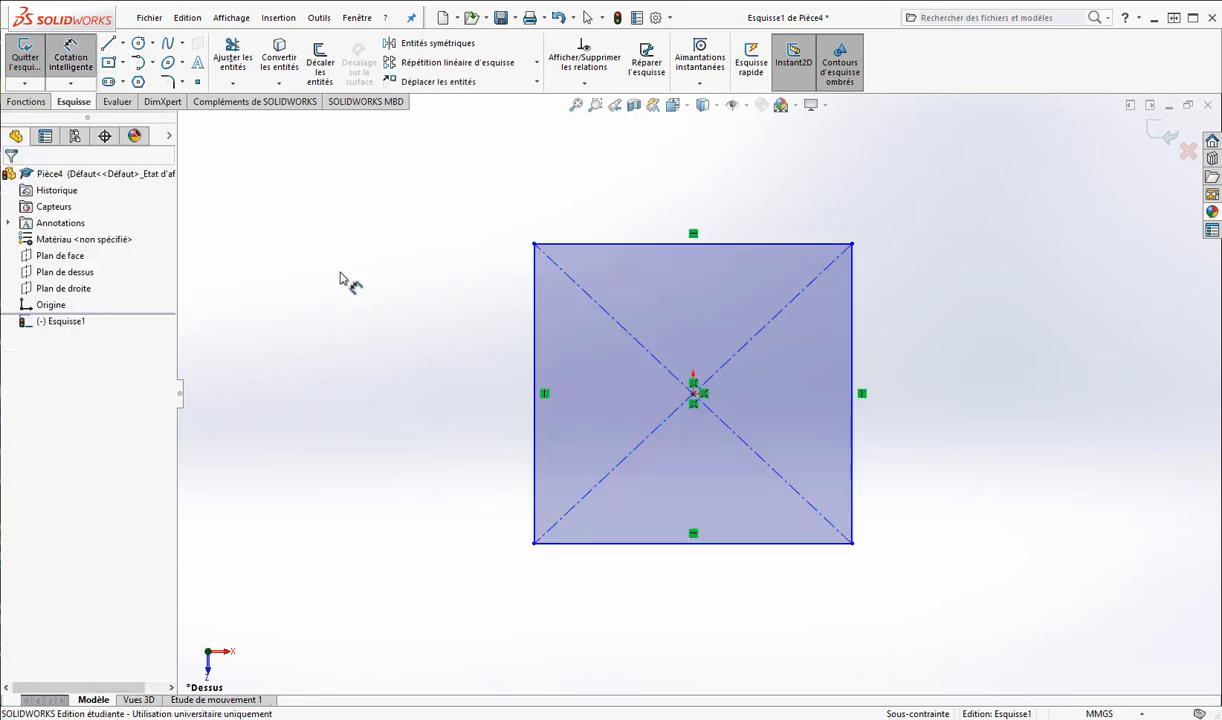
left_click(633, 244)
left_click(680, 196)
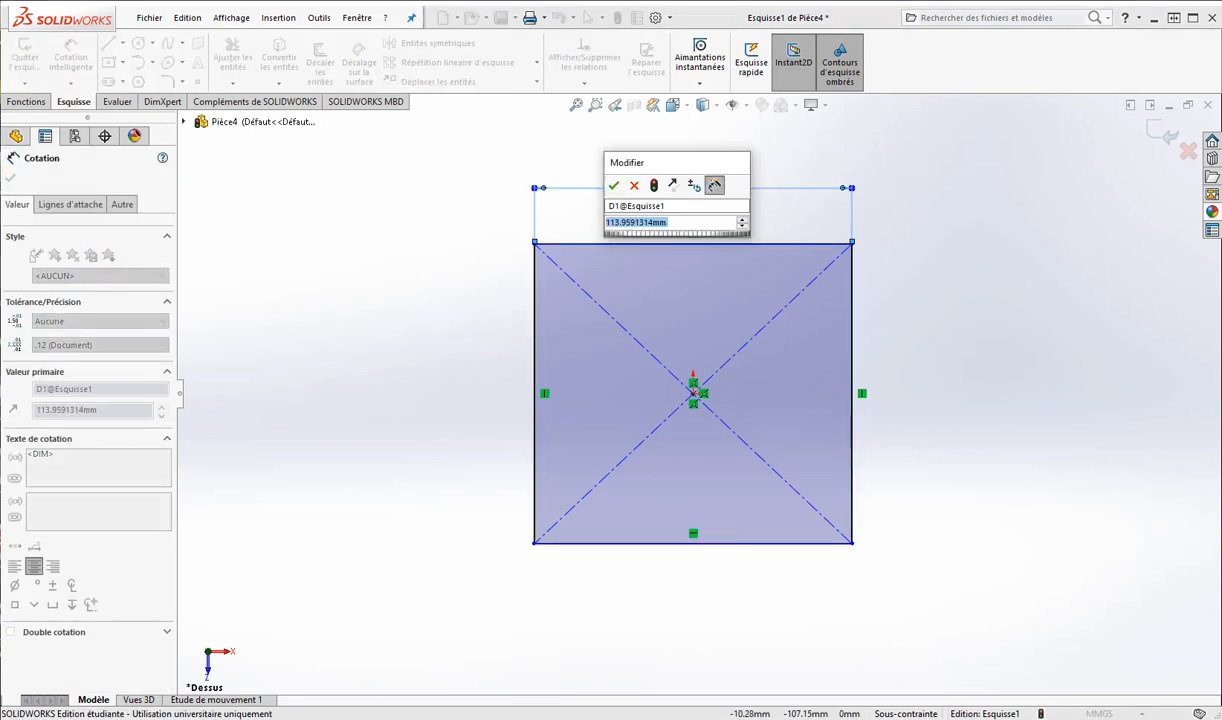
key("alt+Tab")
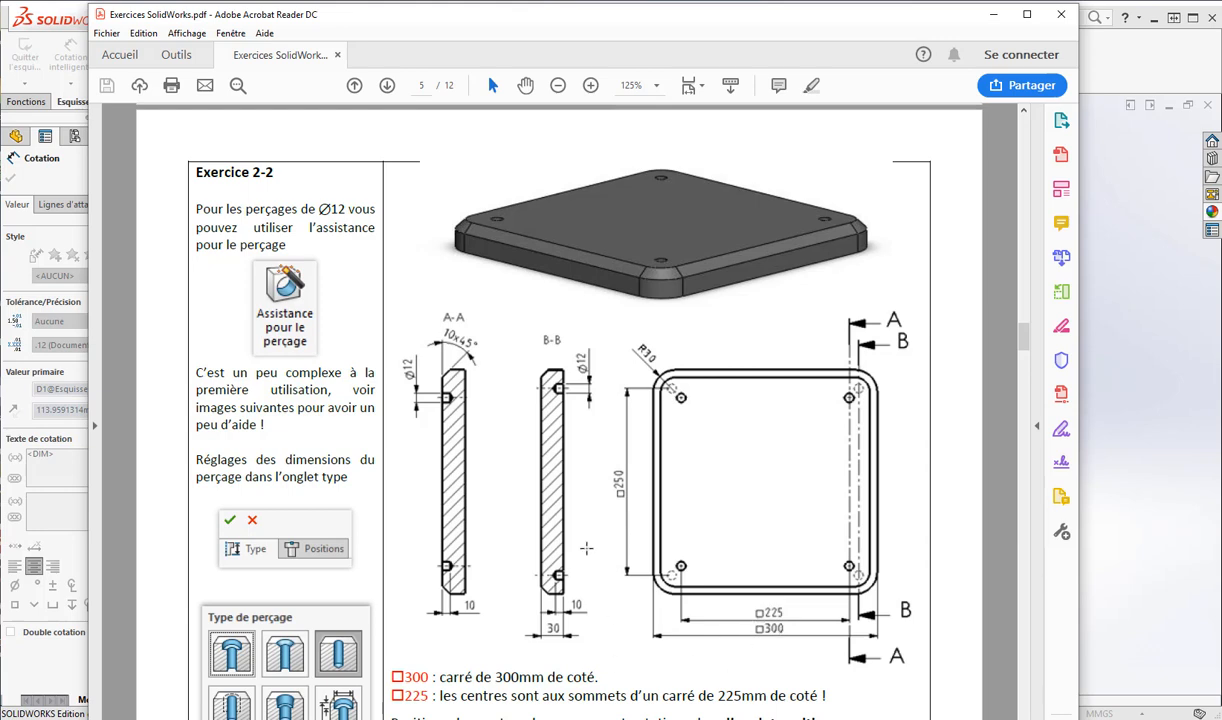
left_click(994, 16)
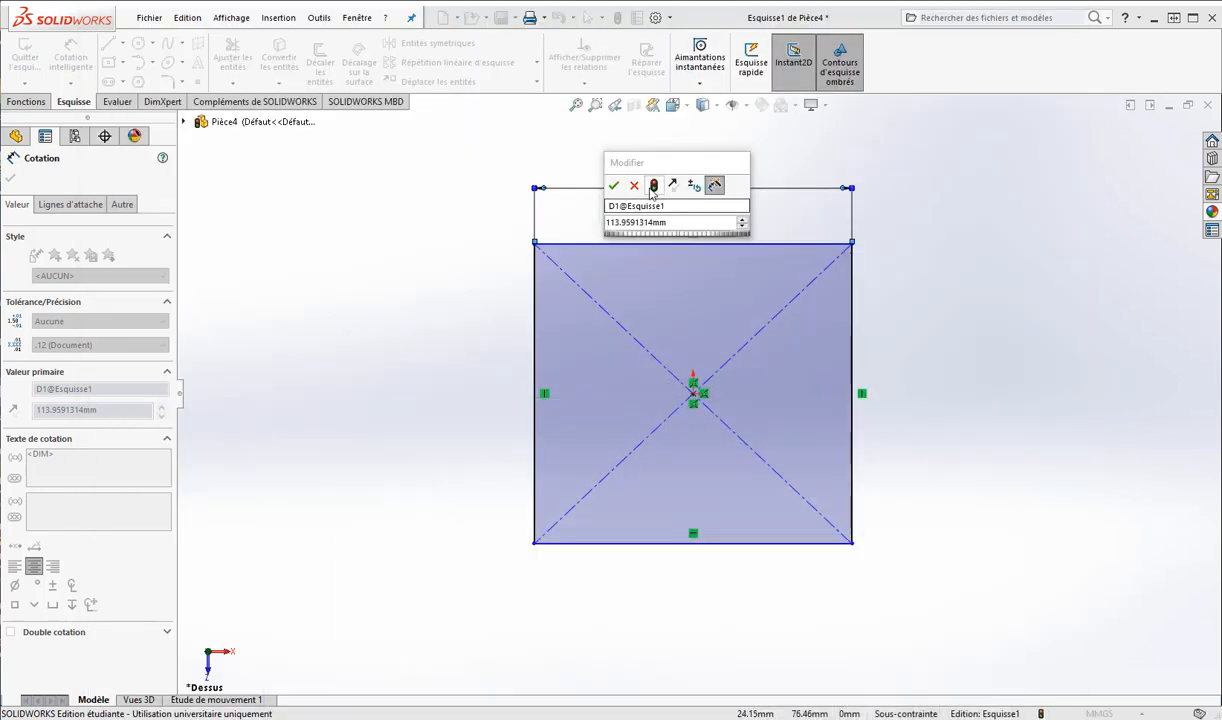
left_click_drag(684, 224, 577, 226)
type("300")
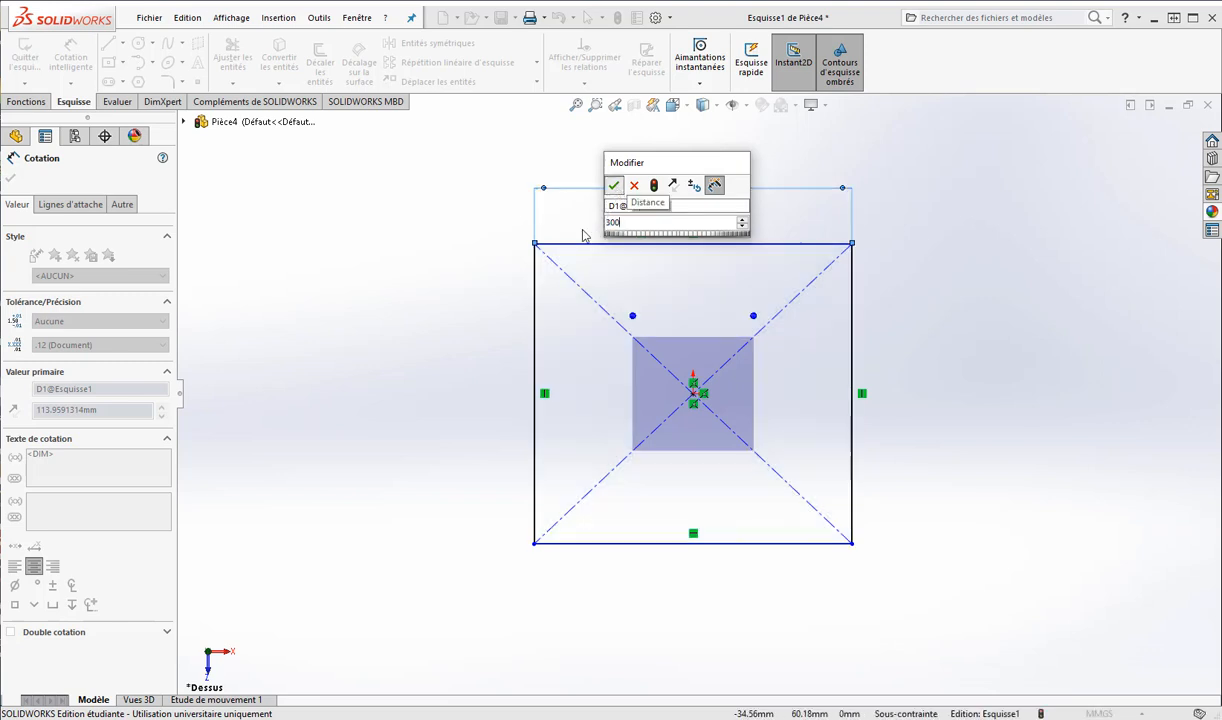
key("Return")
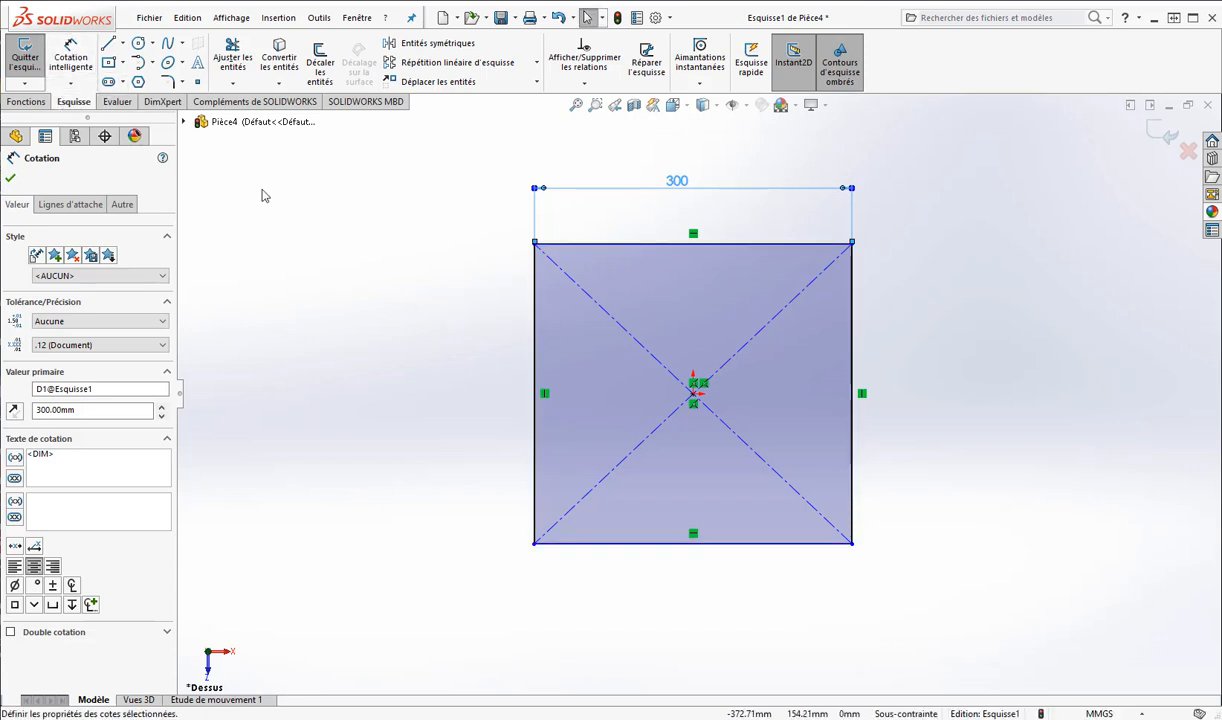
key("Escape")
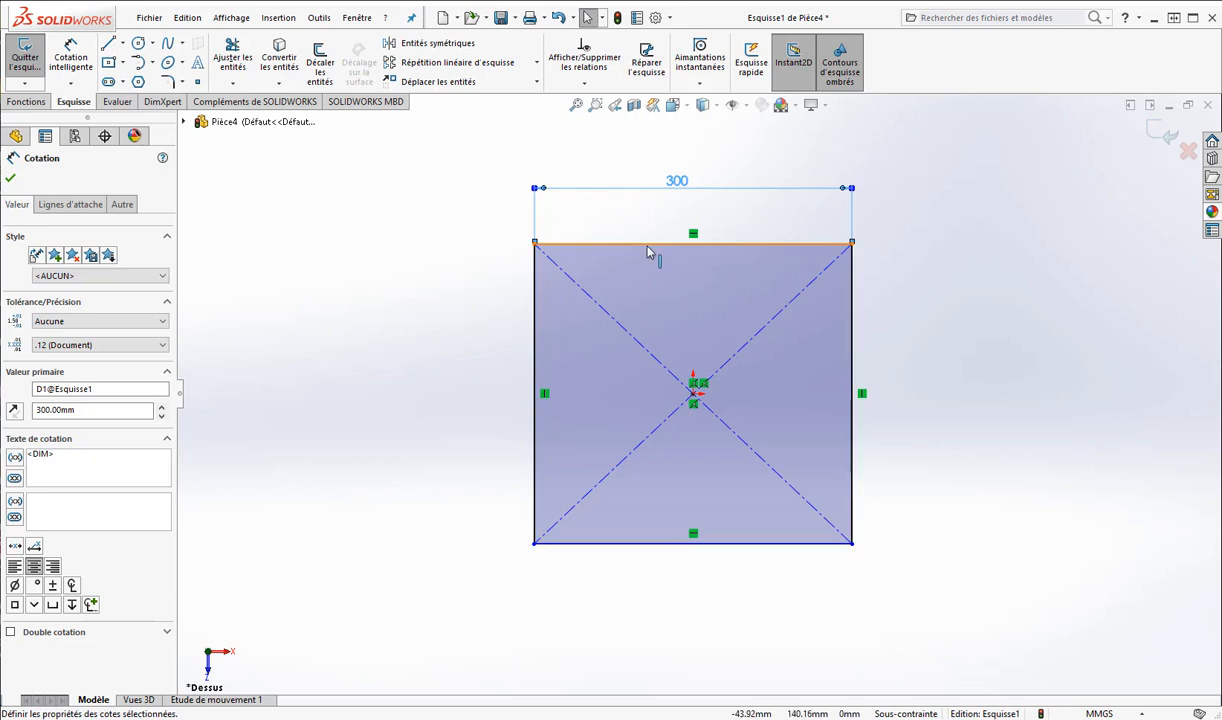
Add an equal relation between the rectangle's upper and left edges and reposition the 300 mm dimension above the square.
left_click(618, 241)
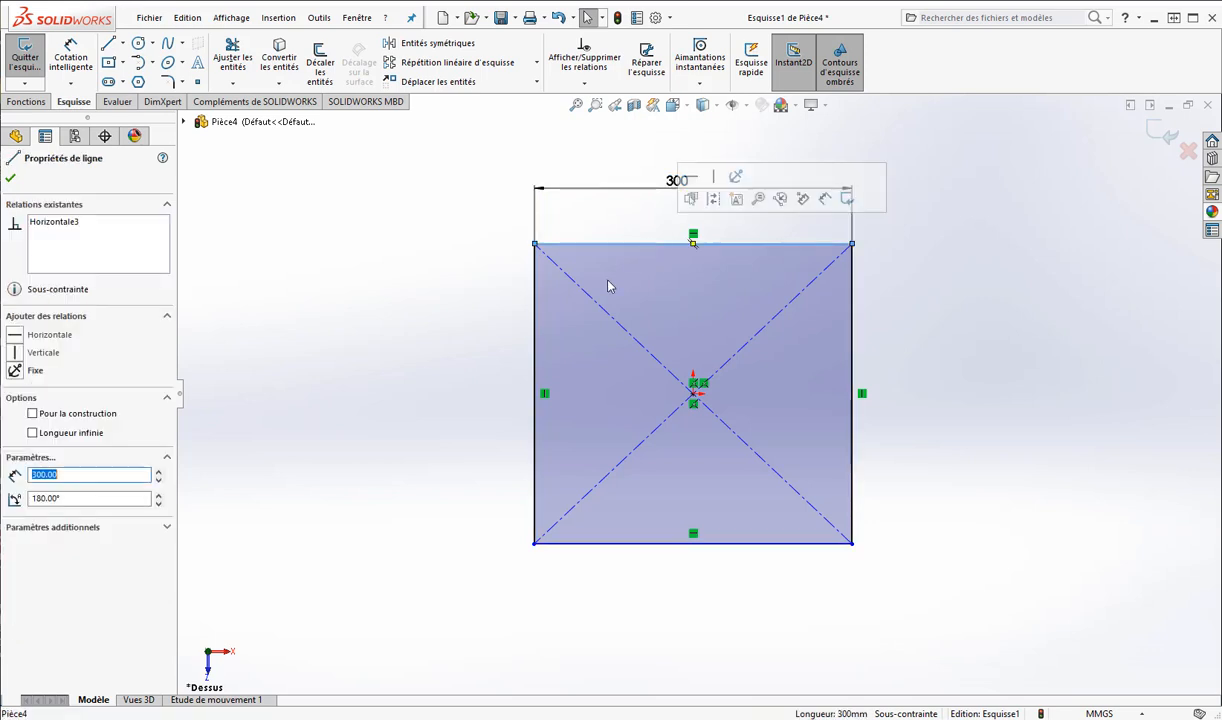
left_click(536, 342, "ctrl")
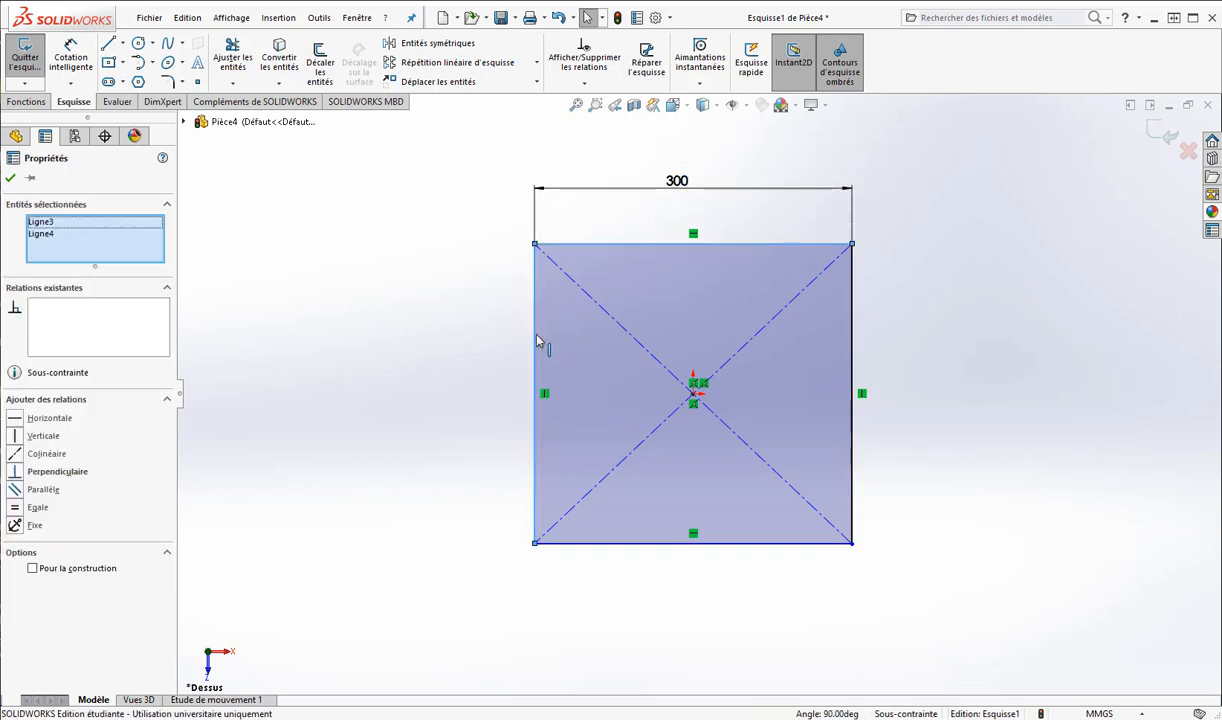
left_click(18, 512)
left_click(380, 418)
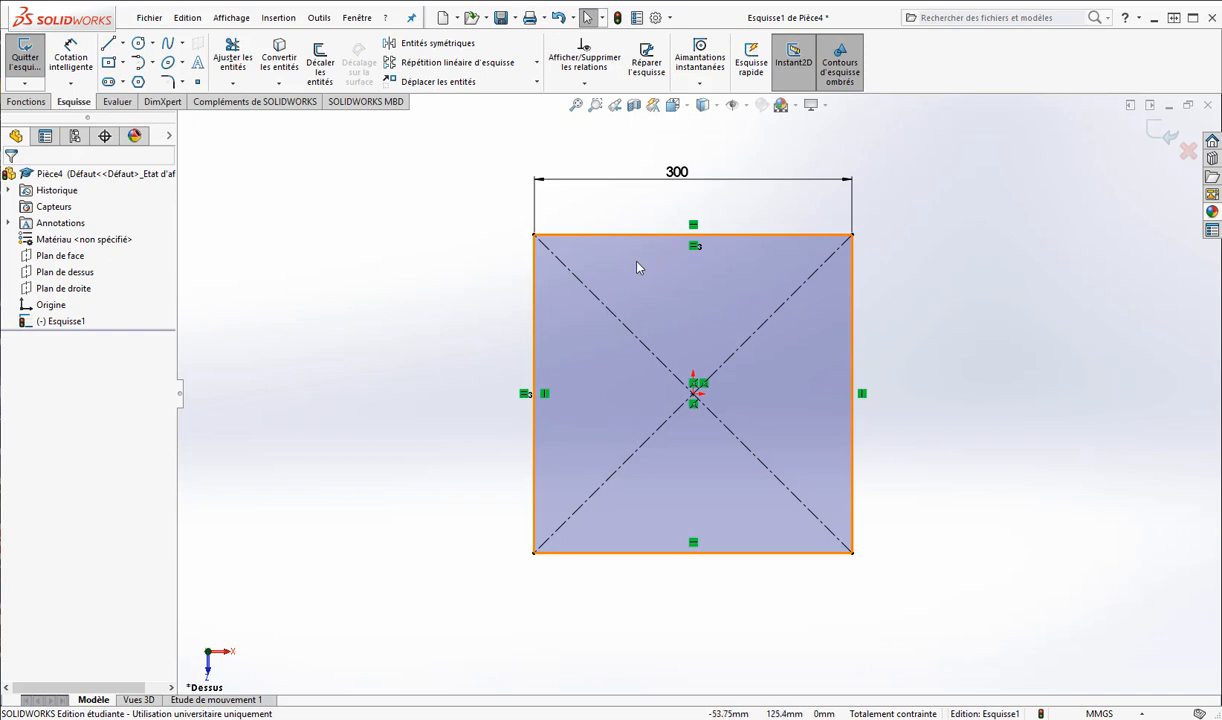
left_click_drag(677, 173, 679, 184)
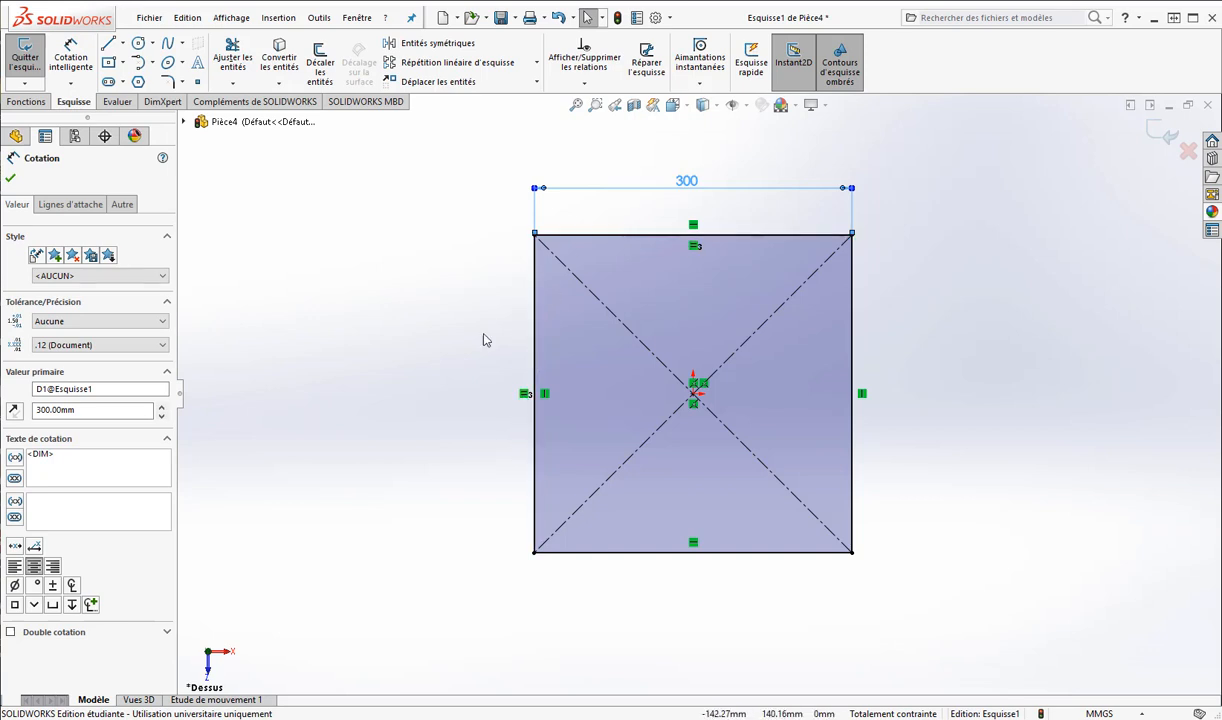
left_click(435, 345)
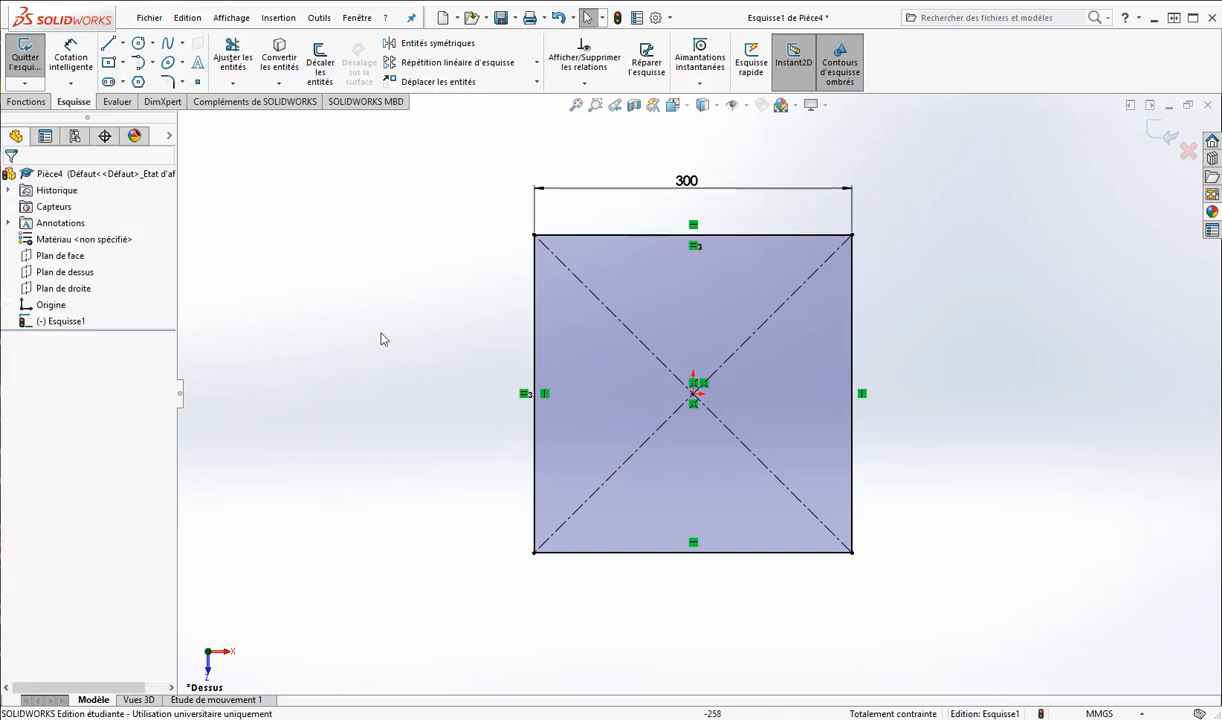
Round the square's four corners with 30 mm sketch fillets, as given in the Exercice 2-2 drawing, accepting the change to the equal relations.
left_click(630, 718)
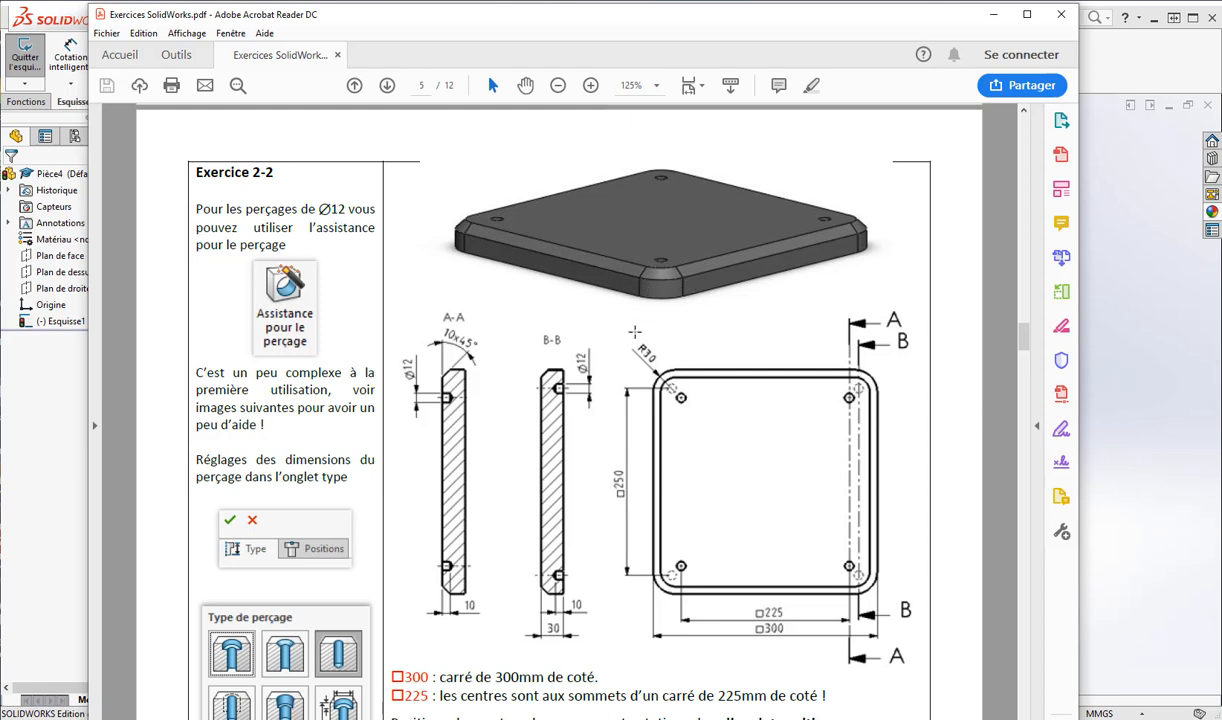
left_click(994, 16)
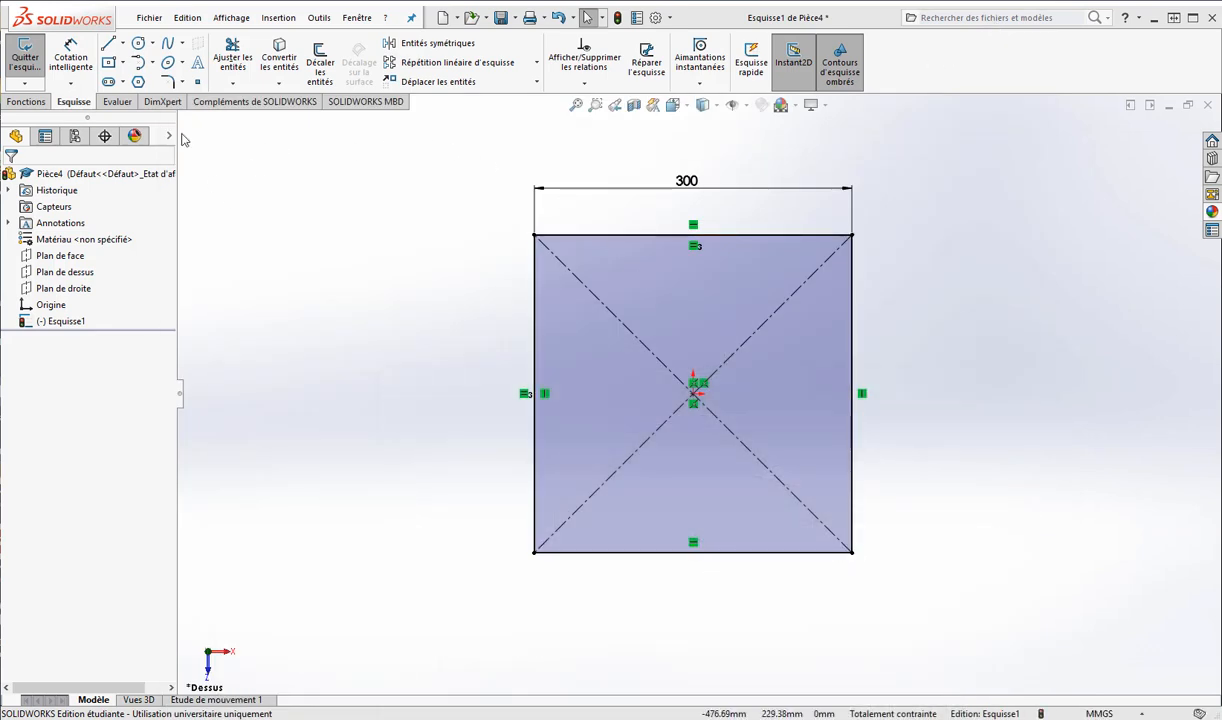
left_click(168, 81)
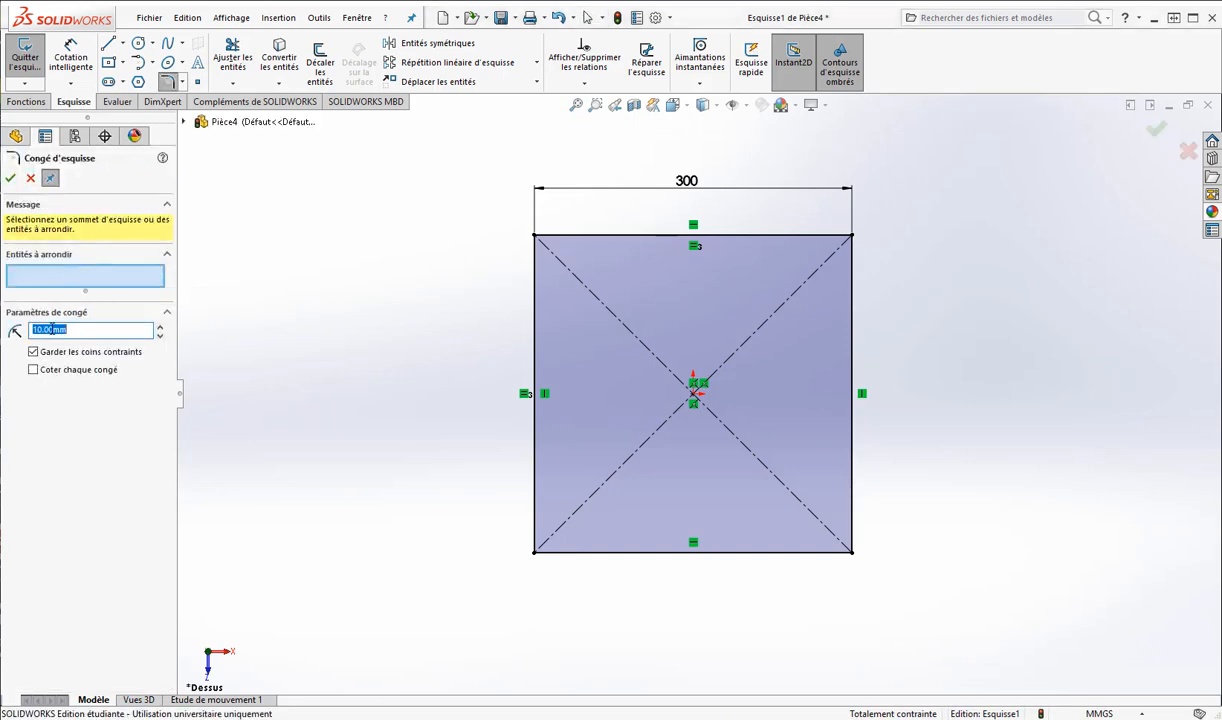
left_click(700, 718)
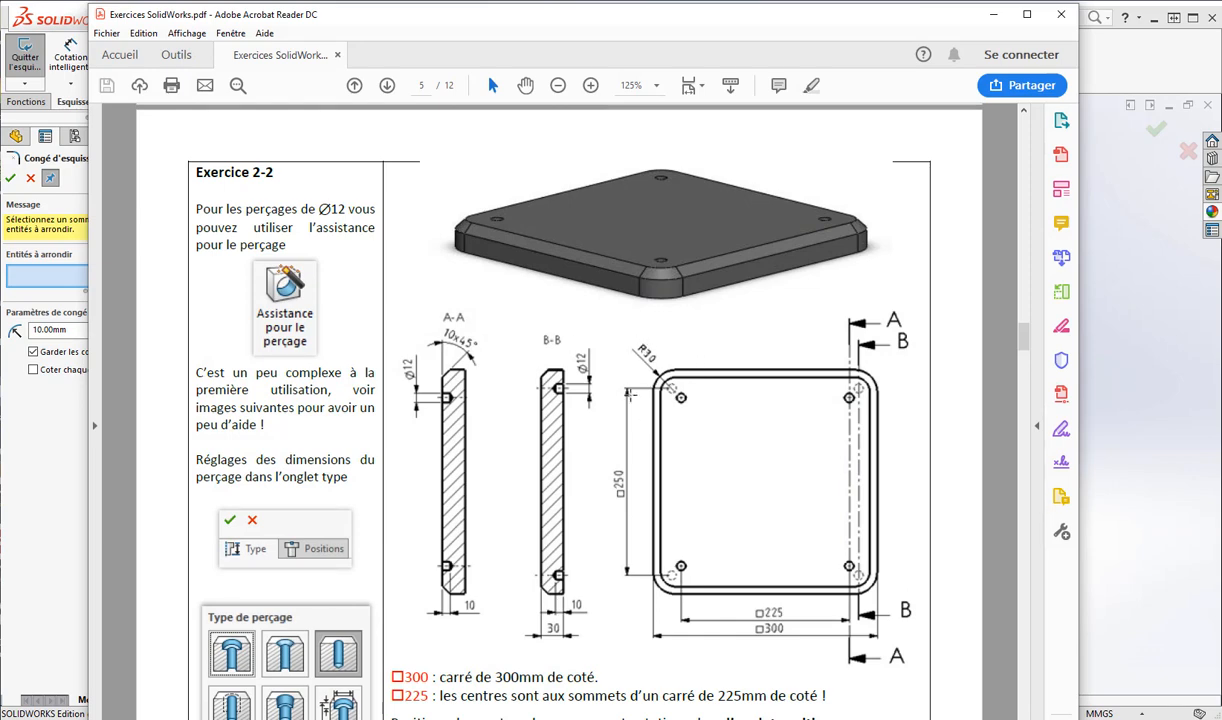
left_click(993, 14)
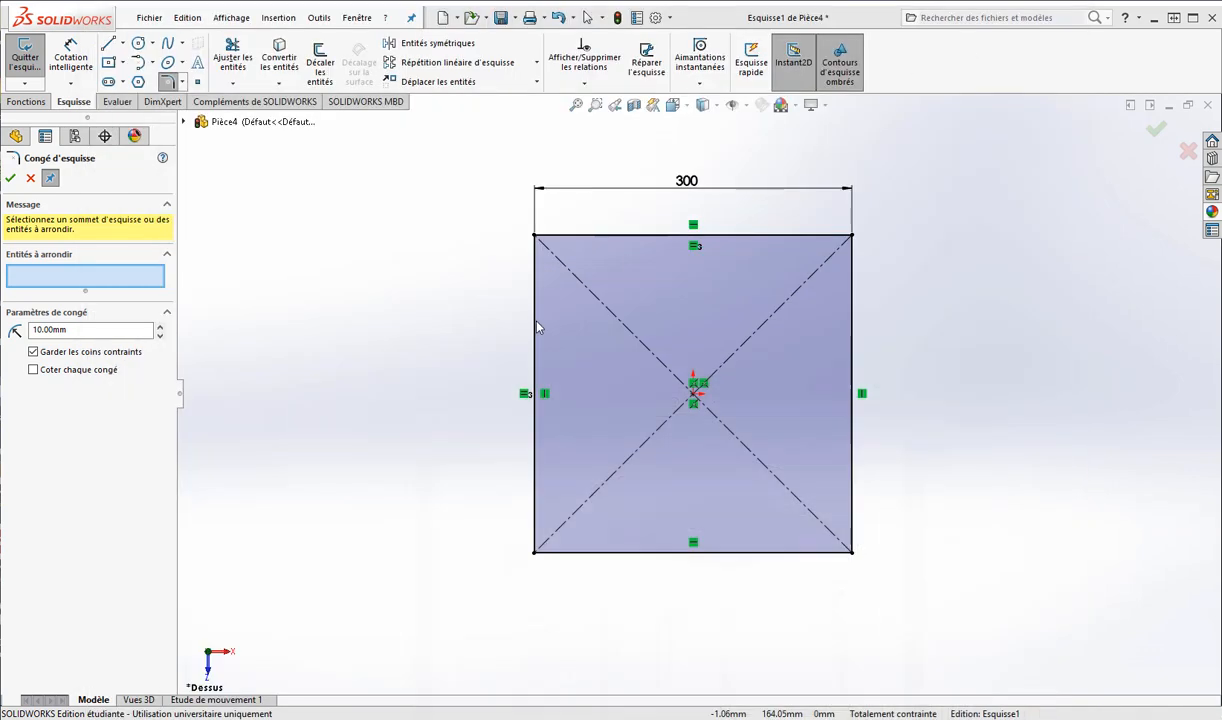
double_click(76, 330)
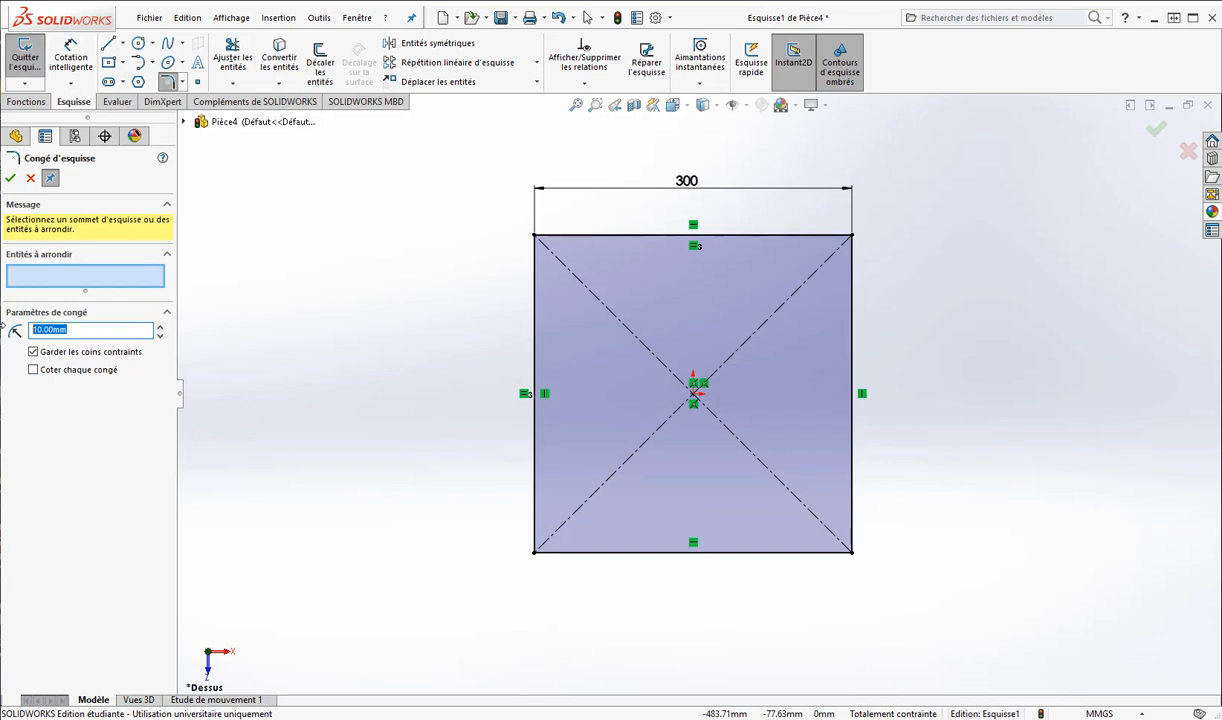
type("30")
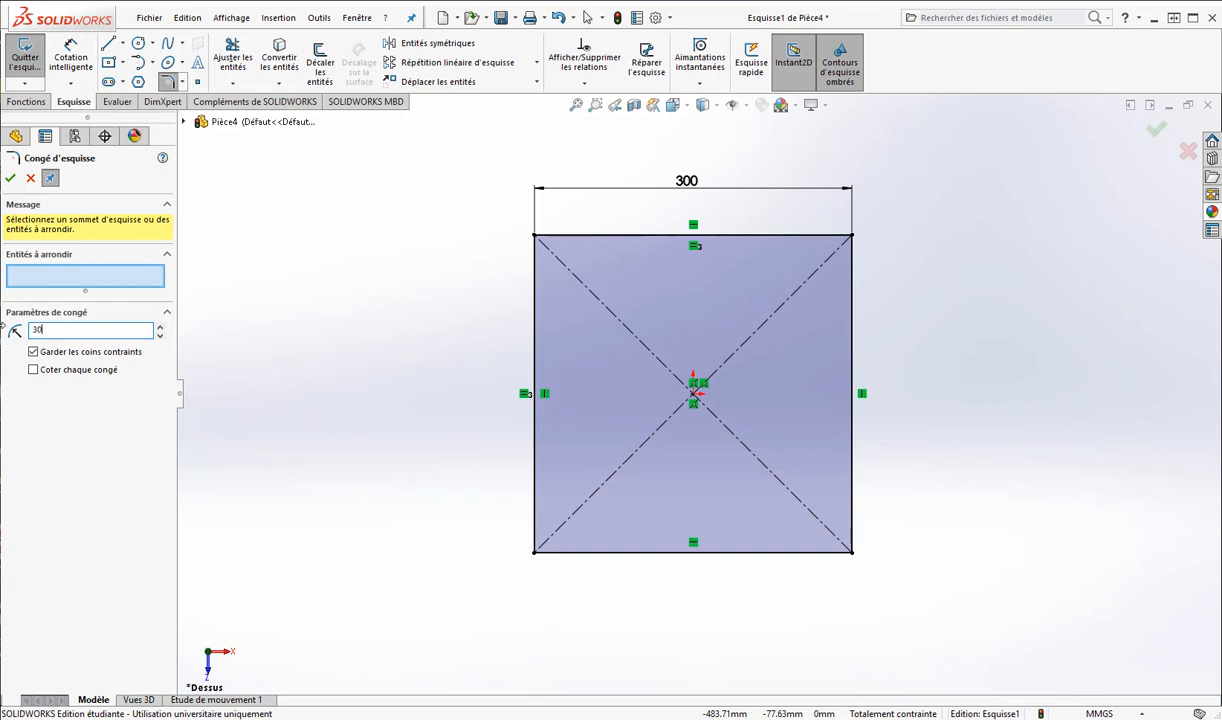
left_click(536, 236)
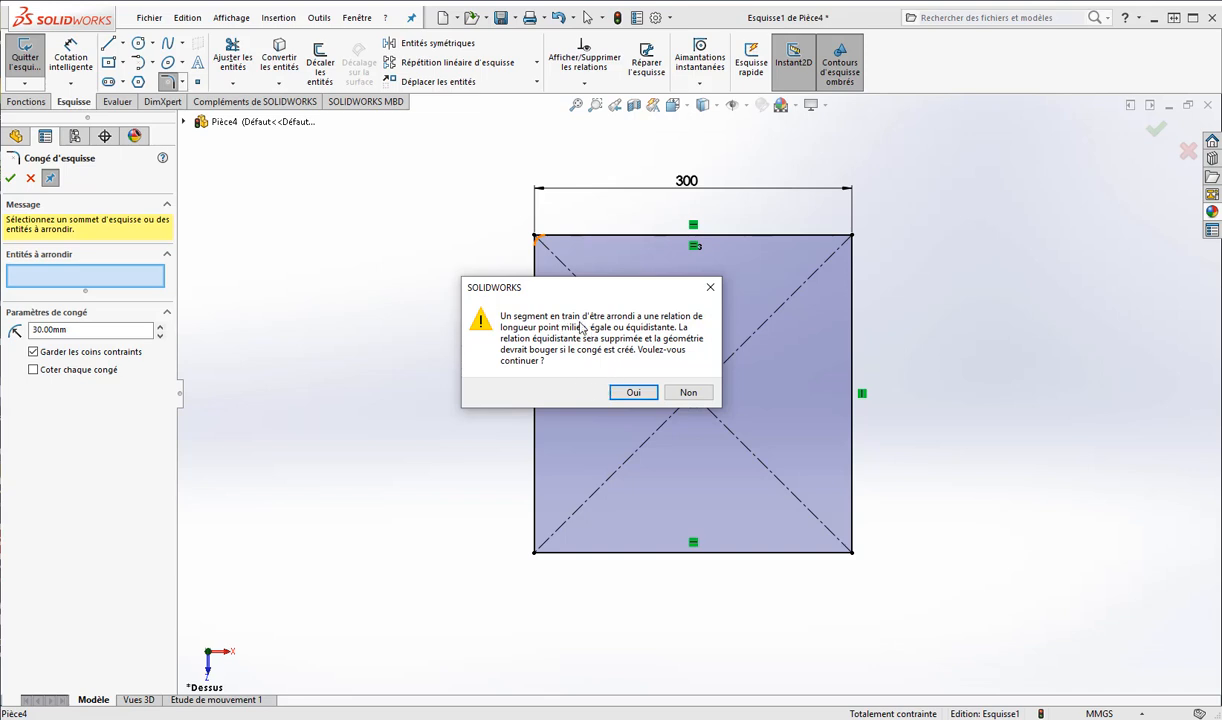
left_click(636, 393)
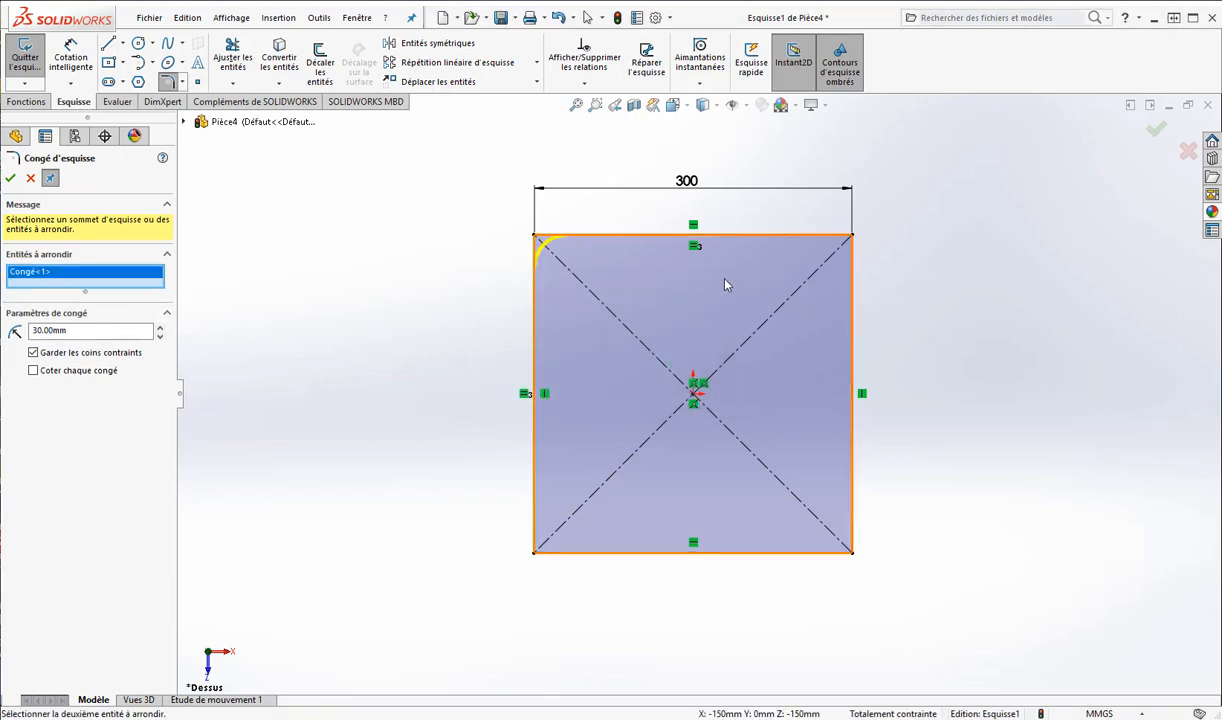
left_click(852, 237)
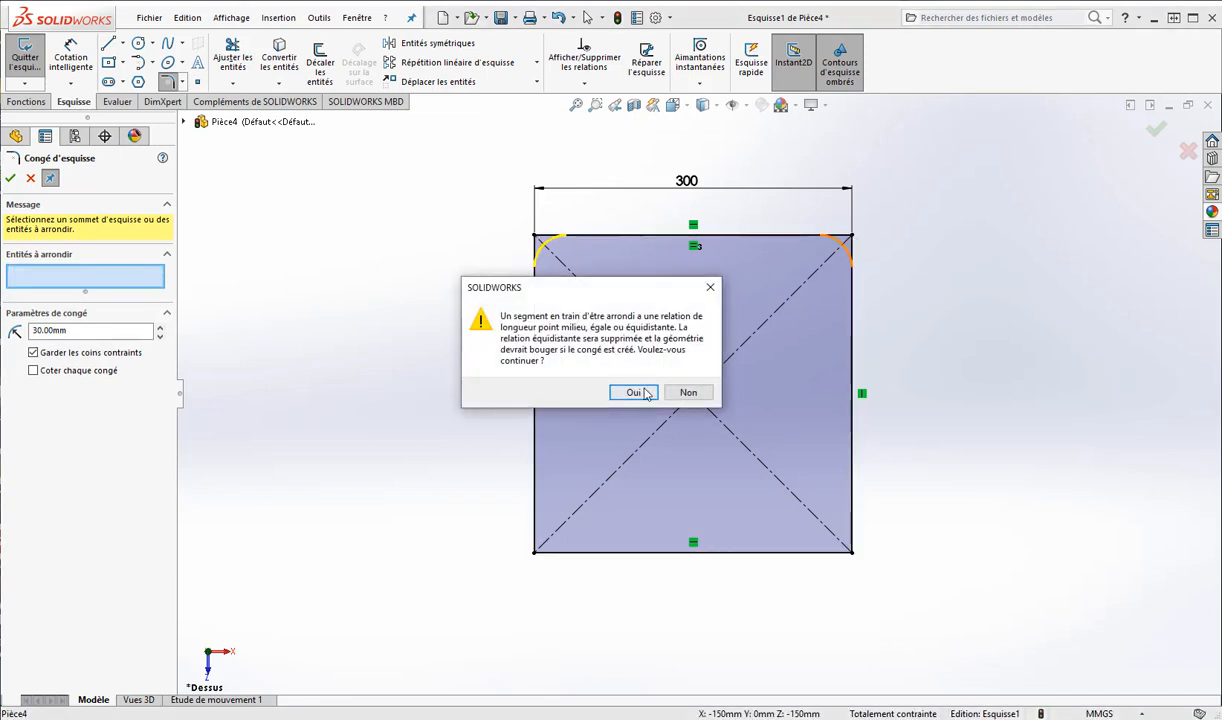
left_click(628, 391)
left_click(852, 551)
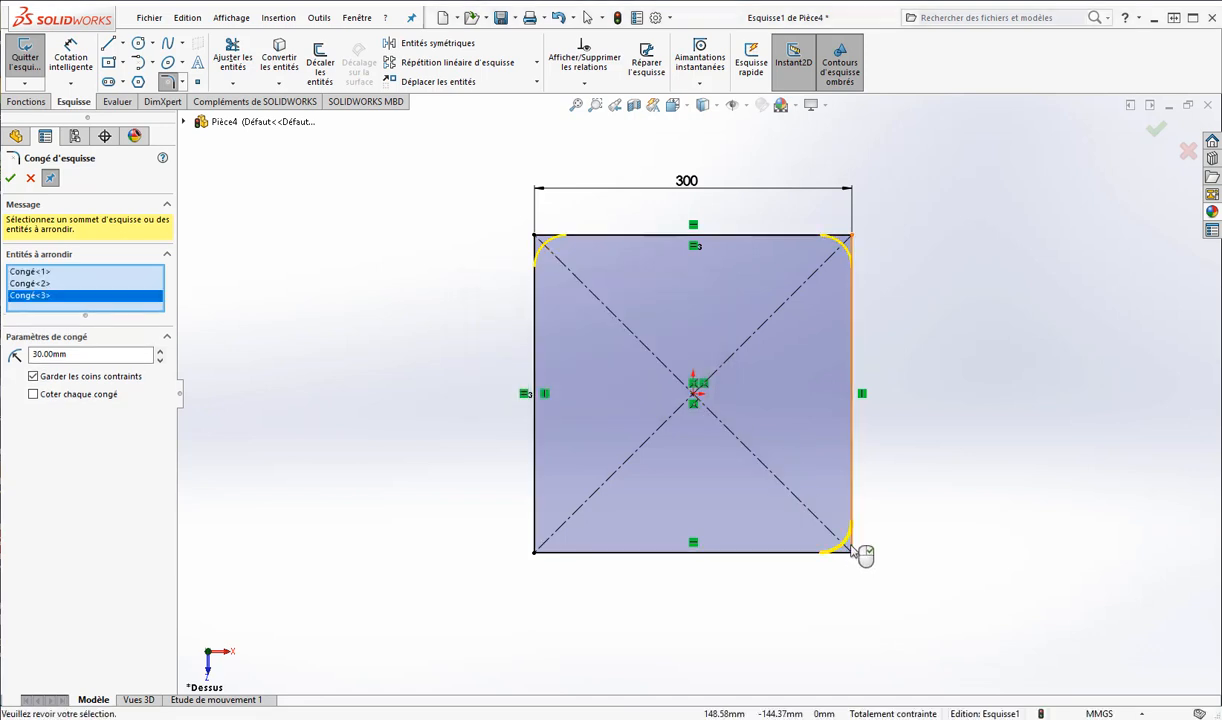
left_click(536, 550)
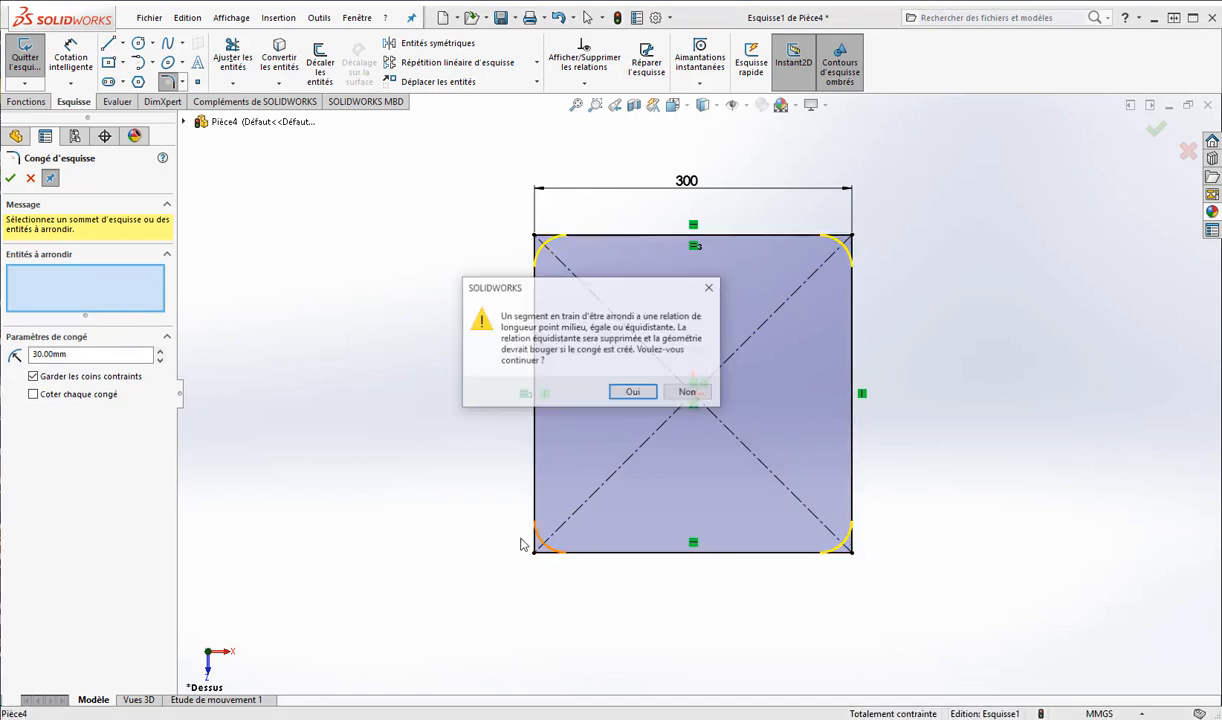
left_click(630, 391)
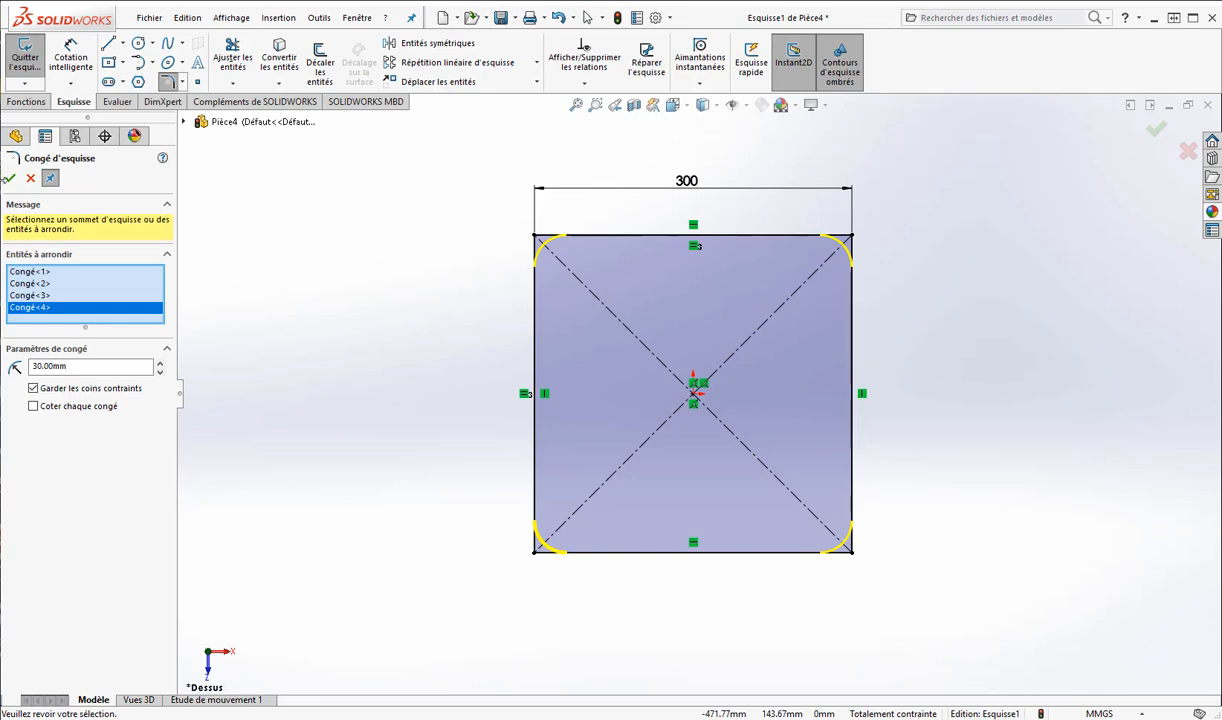
left_click(11, 179)
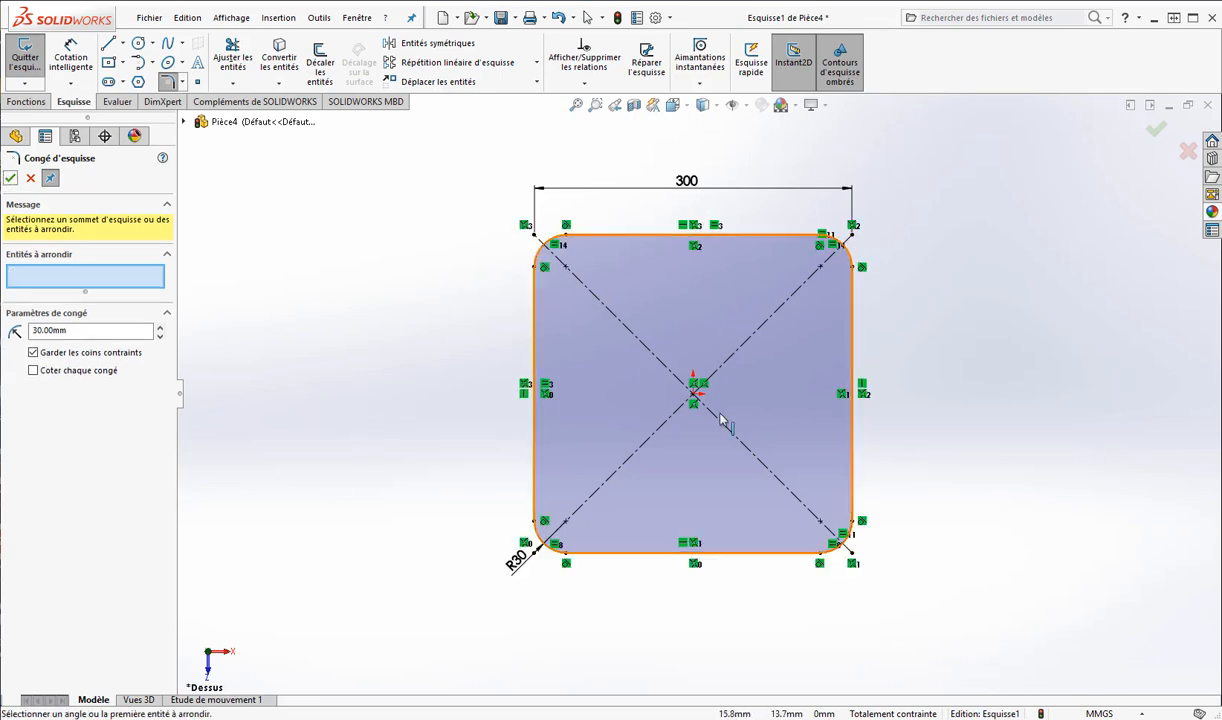
mouse_move(836, 553)
middle_mouse_down()
mouse_move(854, 518)
mouse_move(857, 417)
mouse_move(772, 325)
mouse_move(771, 383)
mouse_move(794, 398)
middle_mouse_up()
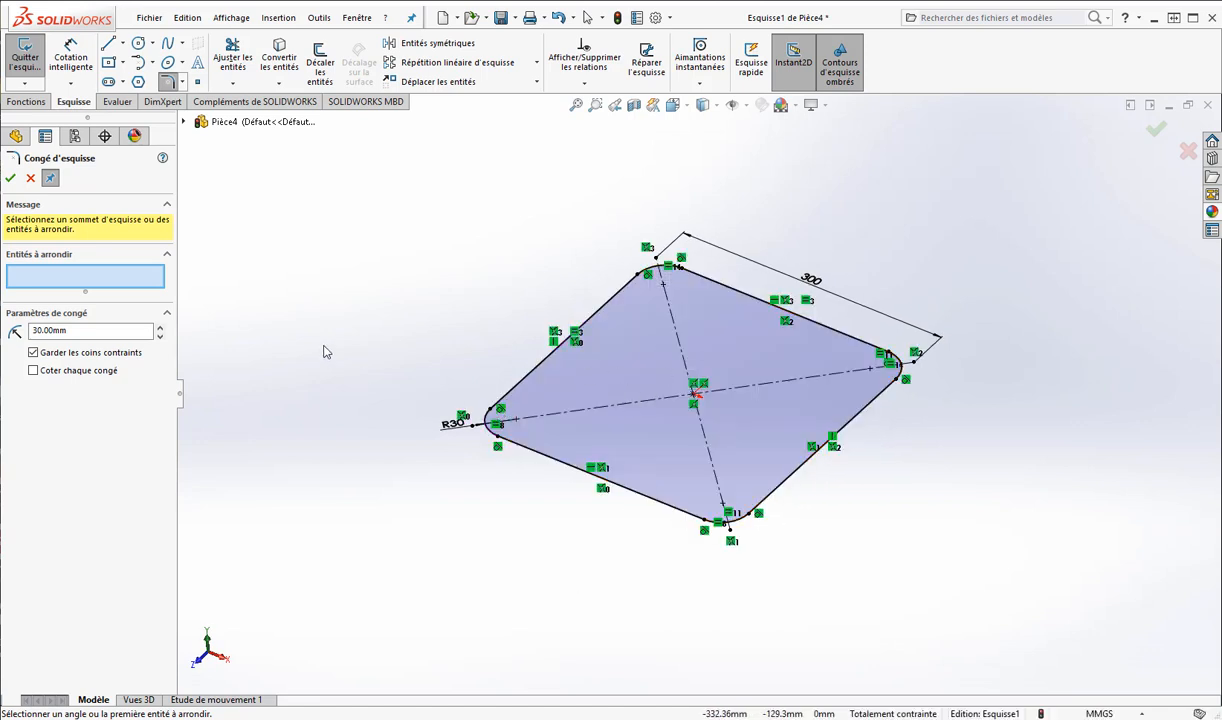
left_click(28, 102)
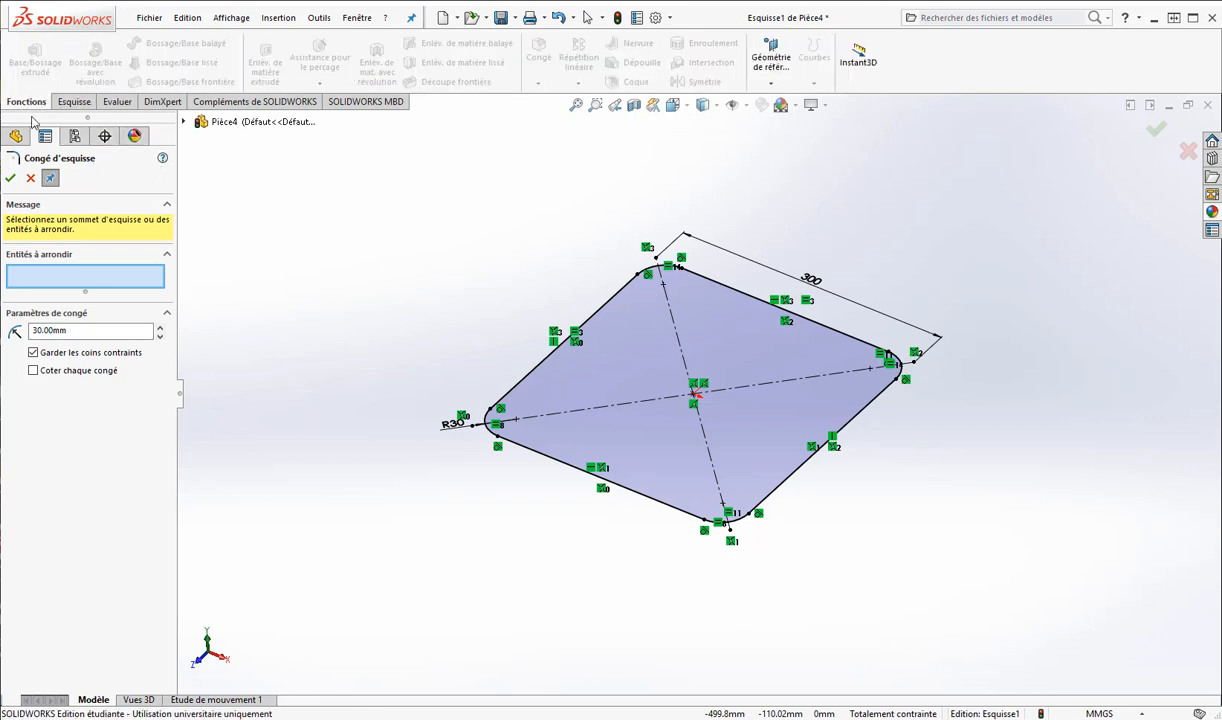
left_click(11, 178)
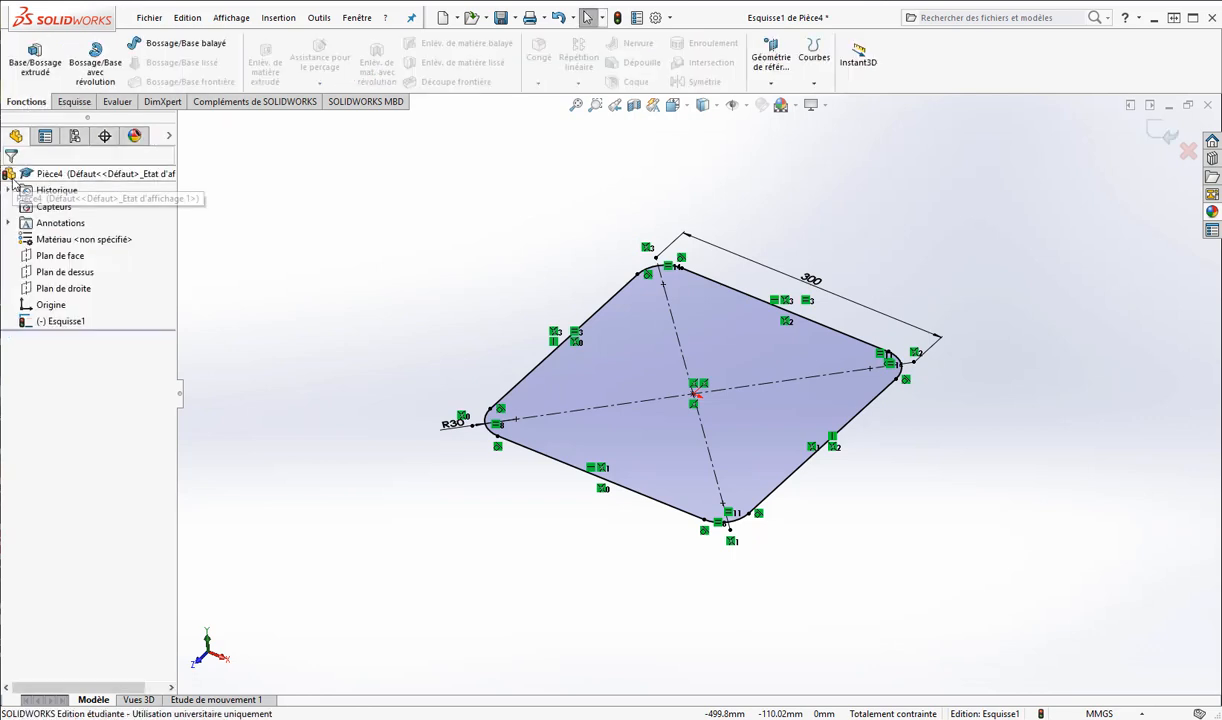
Extrude the rounded square sketch upward as a blind boss (Borgne) with a depth of 30 mm.
left_click(36, 72)
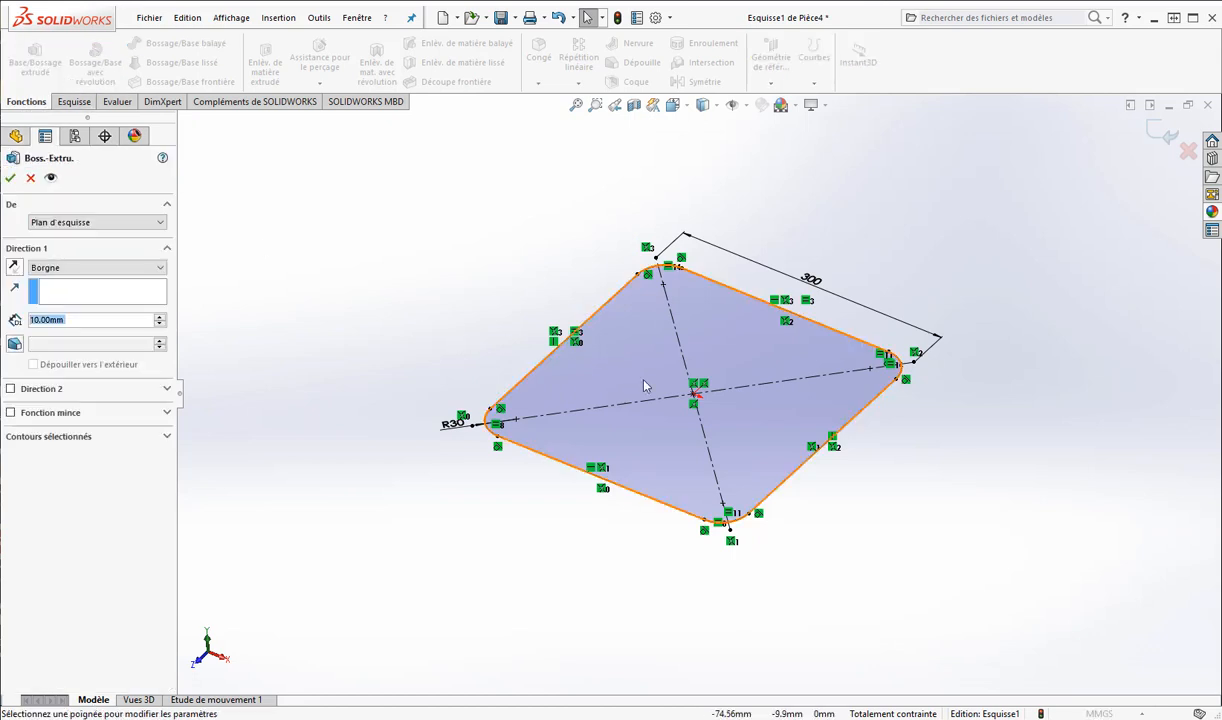
mouse_move(692, 376)
left_mouse_down()
mouse_move(705, 285)
mouse_move(694, 297)
left_mouse_up()
mouse_move(464, 507)
middle_mouse_down()
mouse_move(510, 486)
mouse_move(502, 475)
mouse_move(484, 494)
middle_mouse_up()
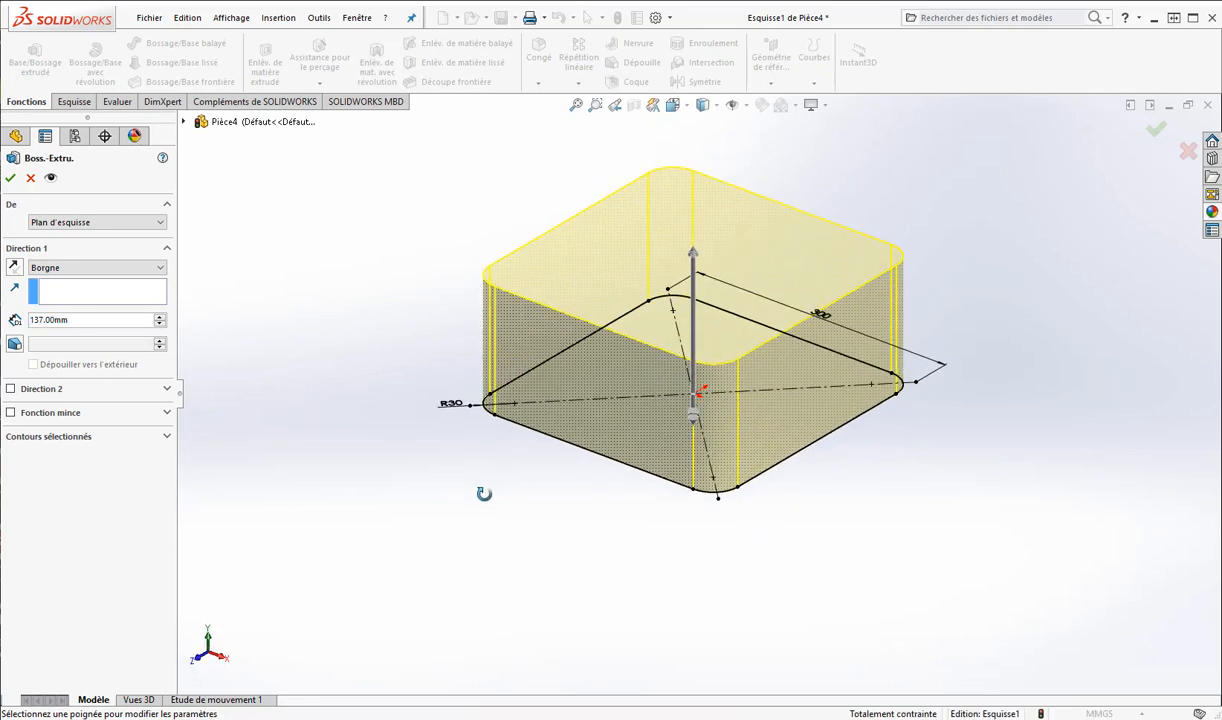
left_click(70, 319)
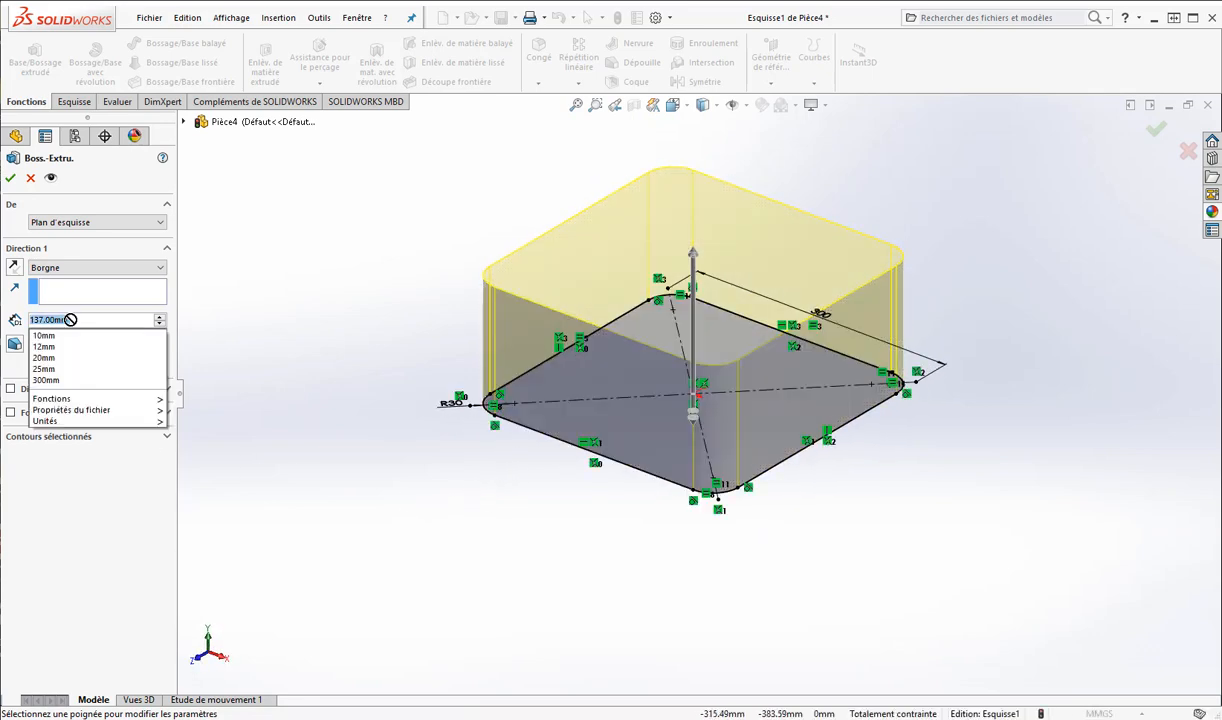
key("alt+Tab")
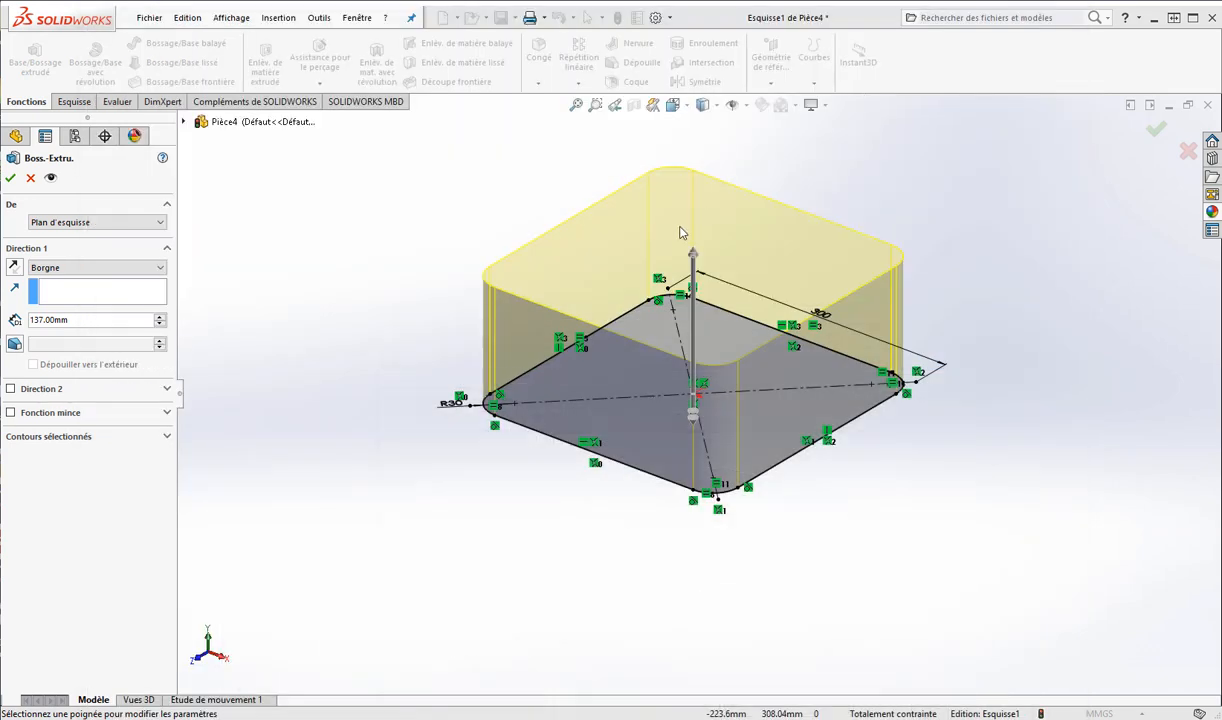
key("alt+Tab")
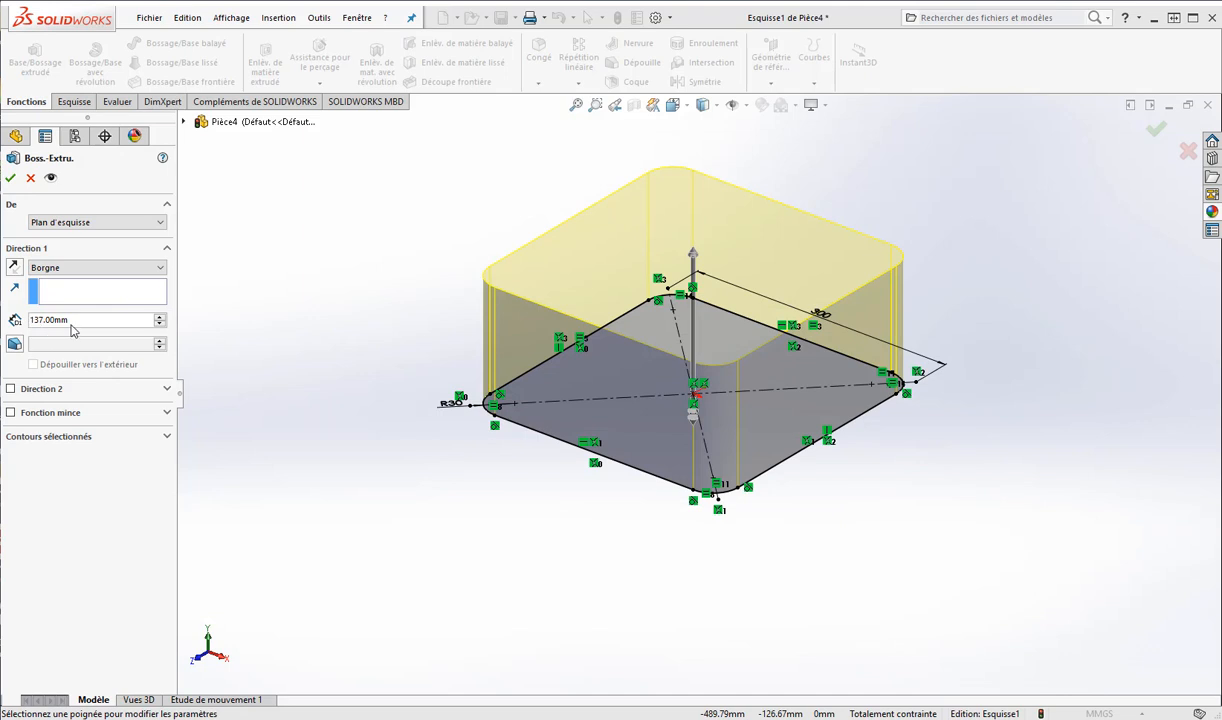
double_click(71, 321)
type("30")
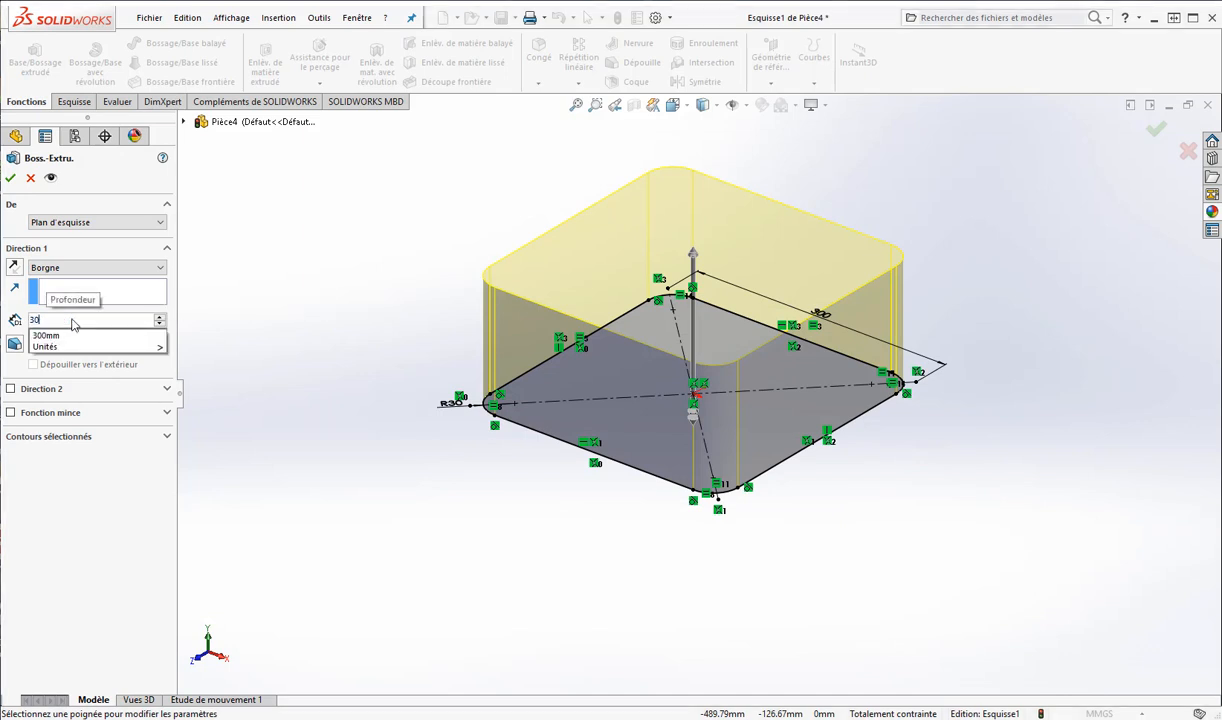
key("Return")
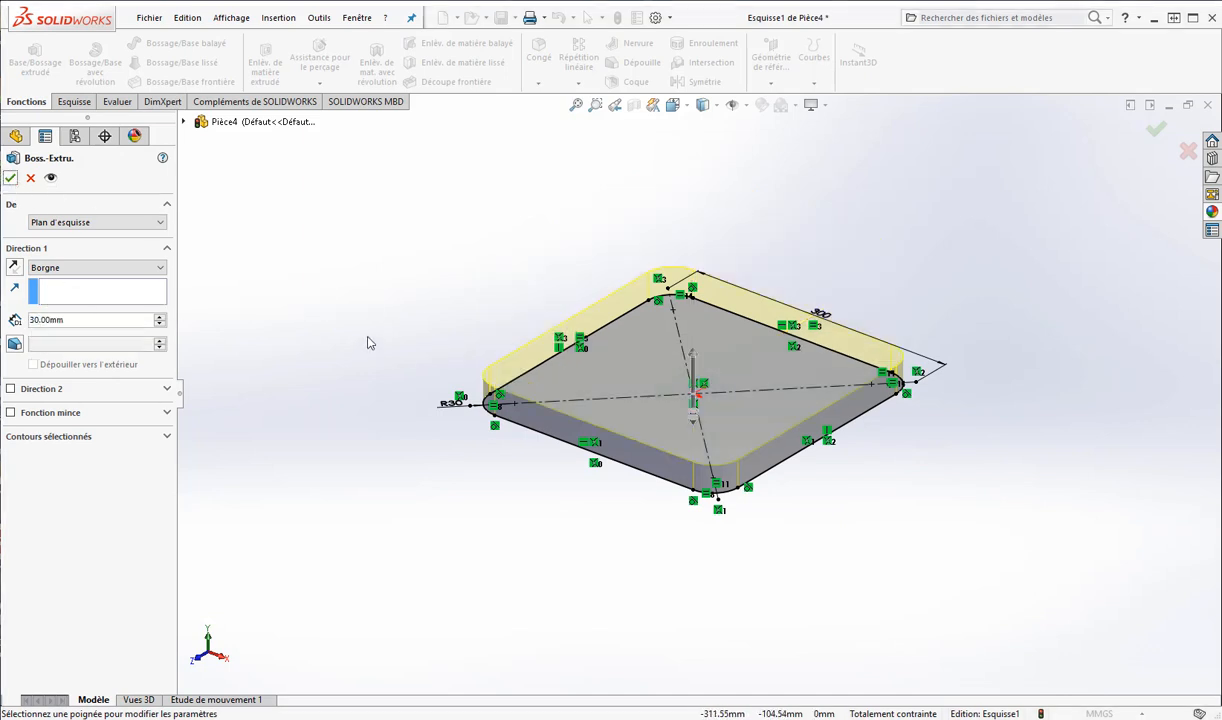
left_click(10, 177)
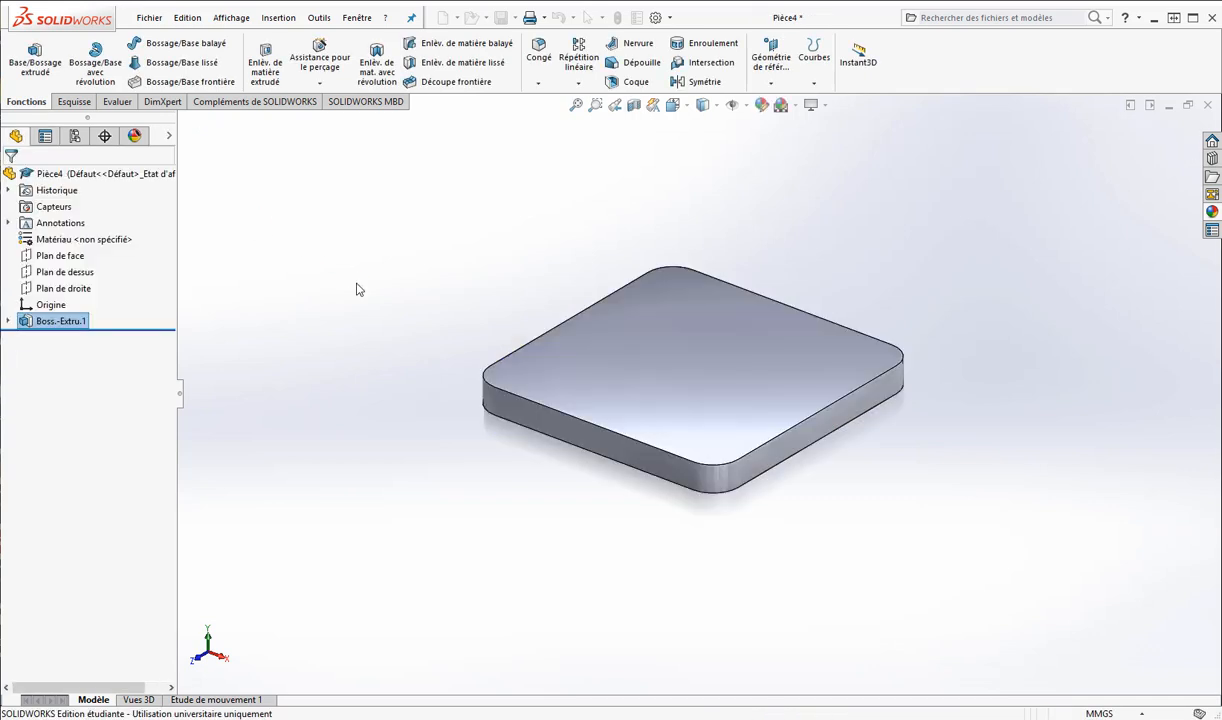
Chamfer the plate's entire upper outline 10 mm at 45° with tangent propagation, as given in the Exercice 2-2 drawing.
left_click(781, 488)
mouse_move(765, 491)
middle_mouse_down()
mouse_move(800, 470)
mouse_move(778, 501)
middle_mouse_up()
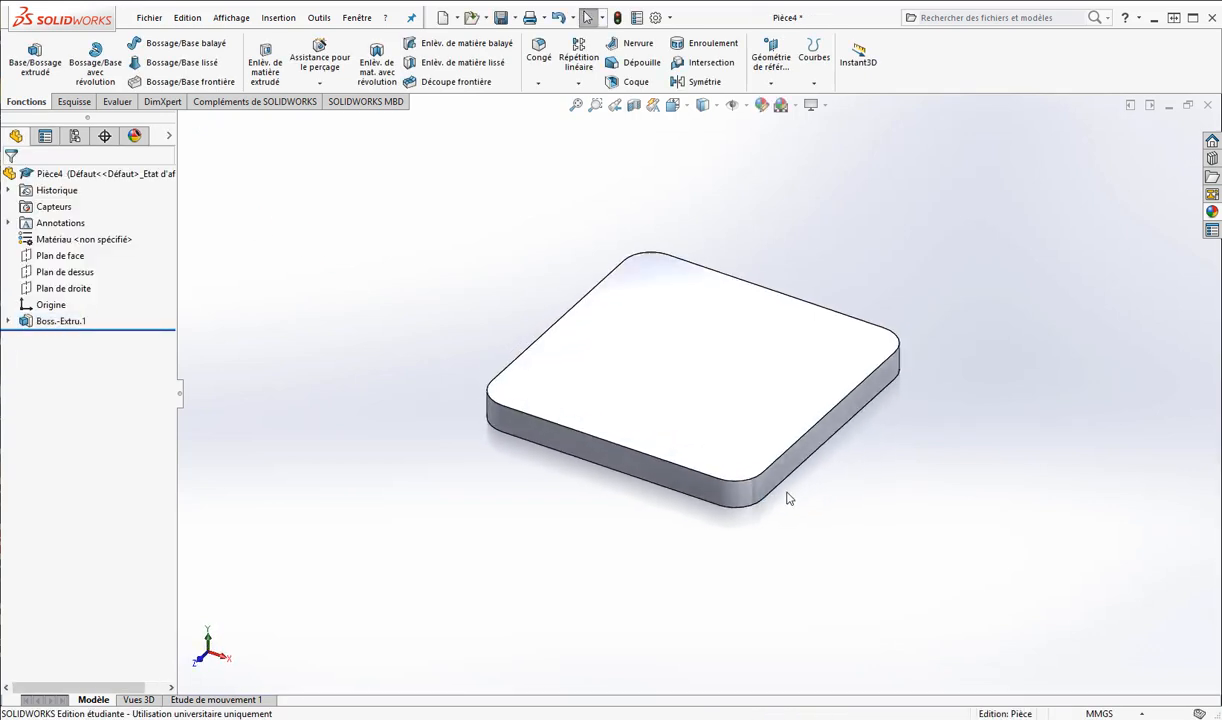
scroll(920, 470, "down", 2)
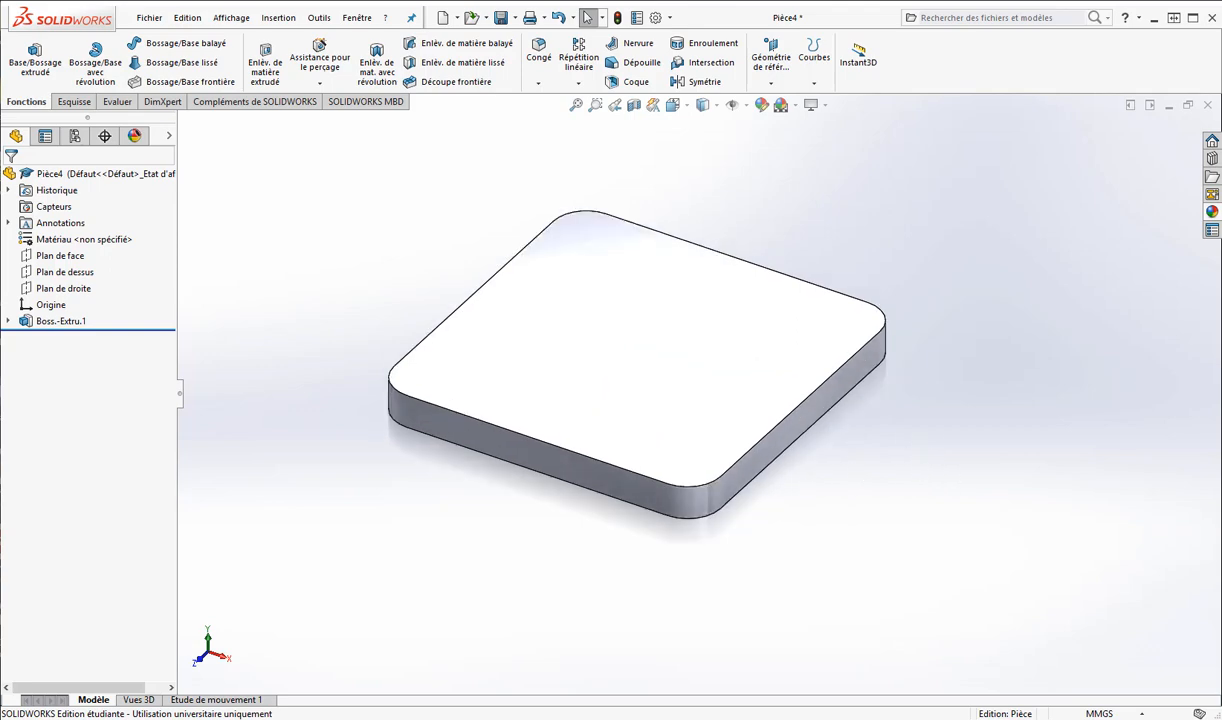
key("alt+Tab")
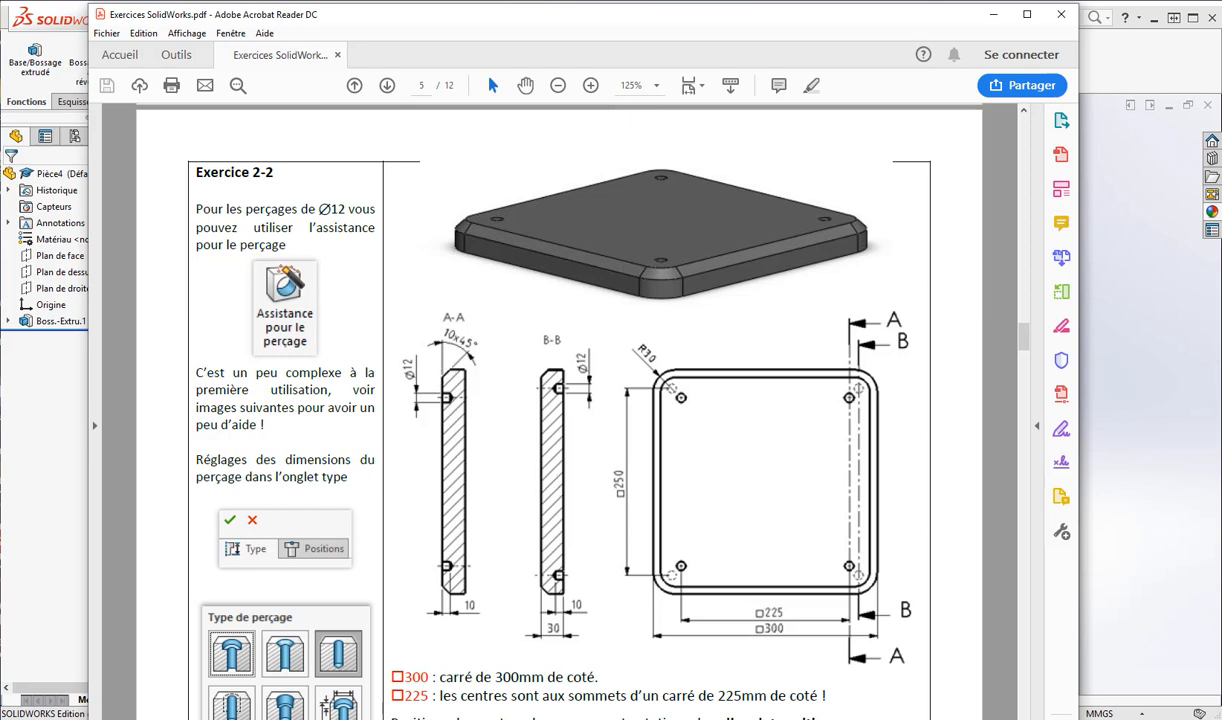
left_click(648, 719)
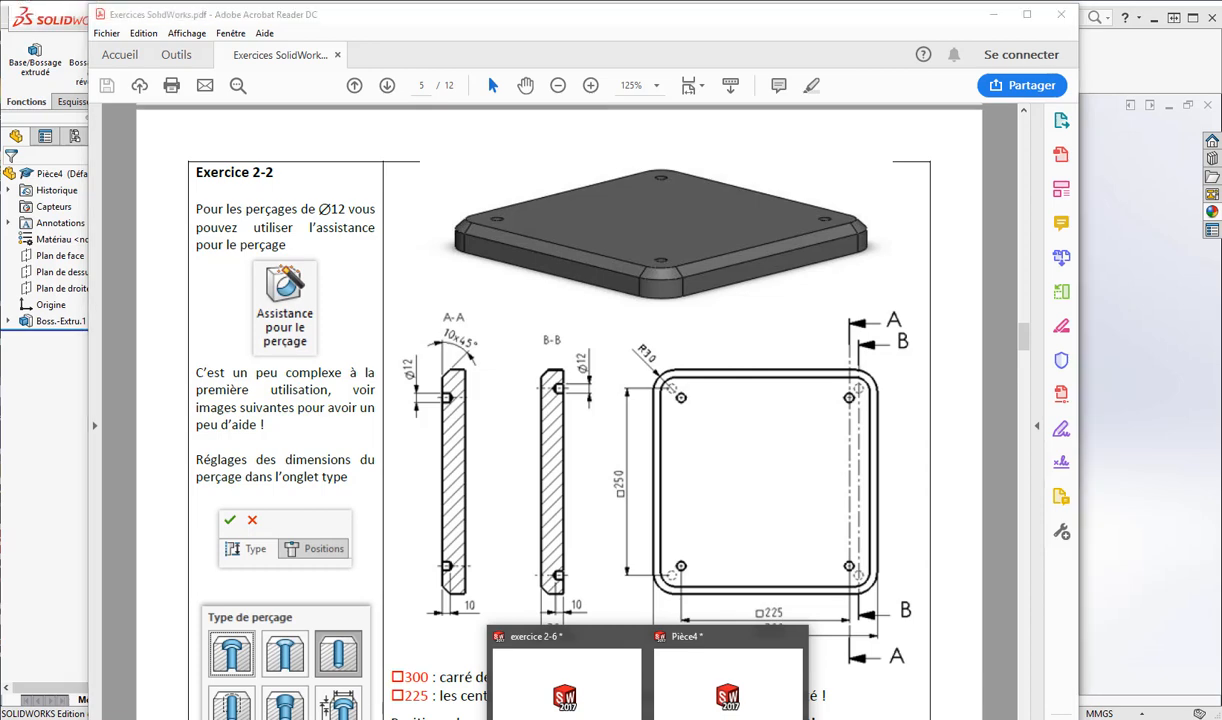
left_click(718, 712)
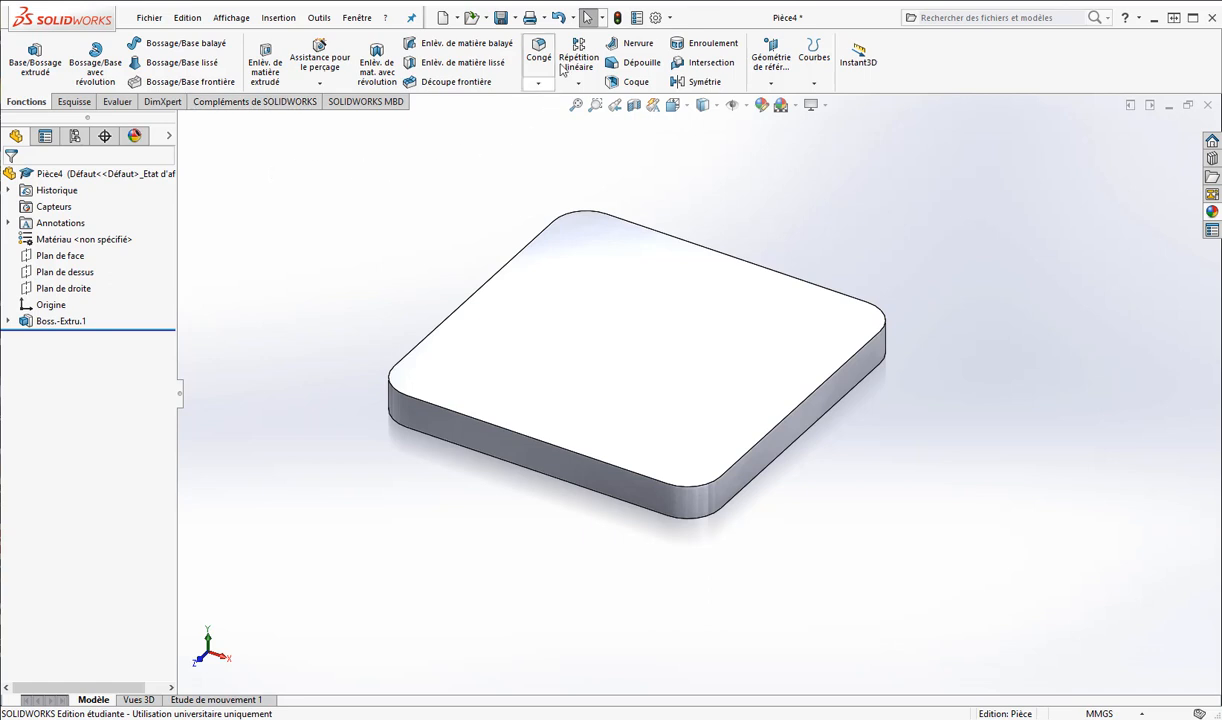
left_click(539, 85)
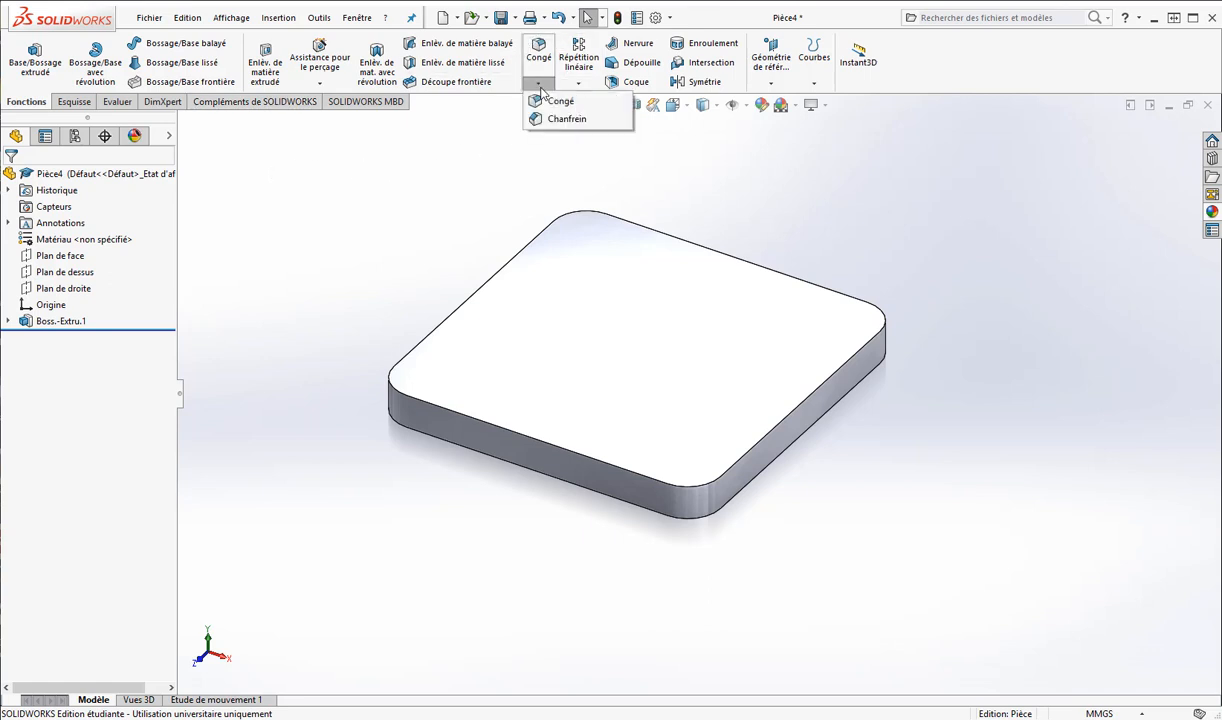
left_click(560, 119)
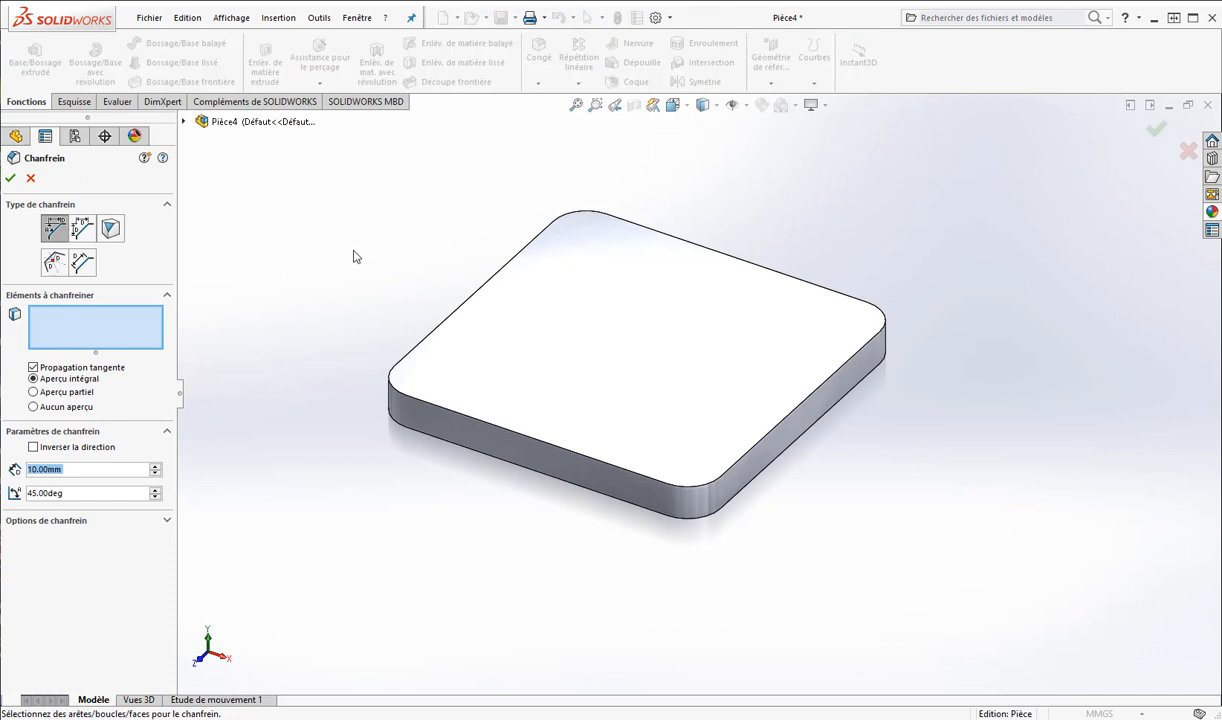
left_click(438, 335)
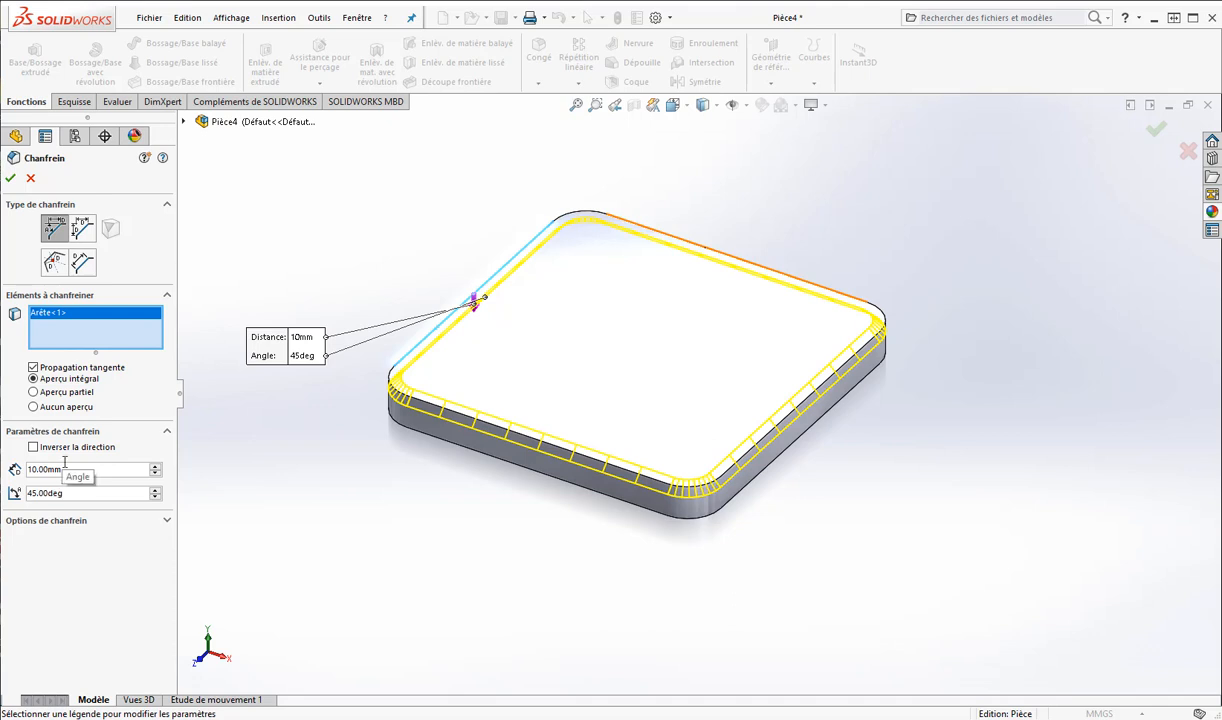
left_click(10, 178)
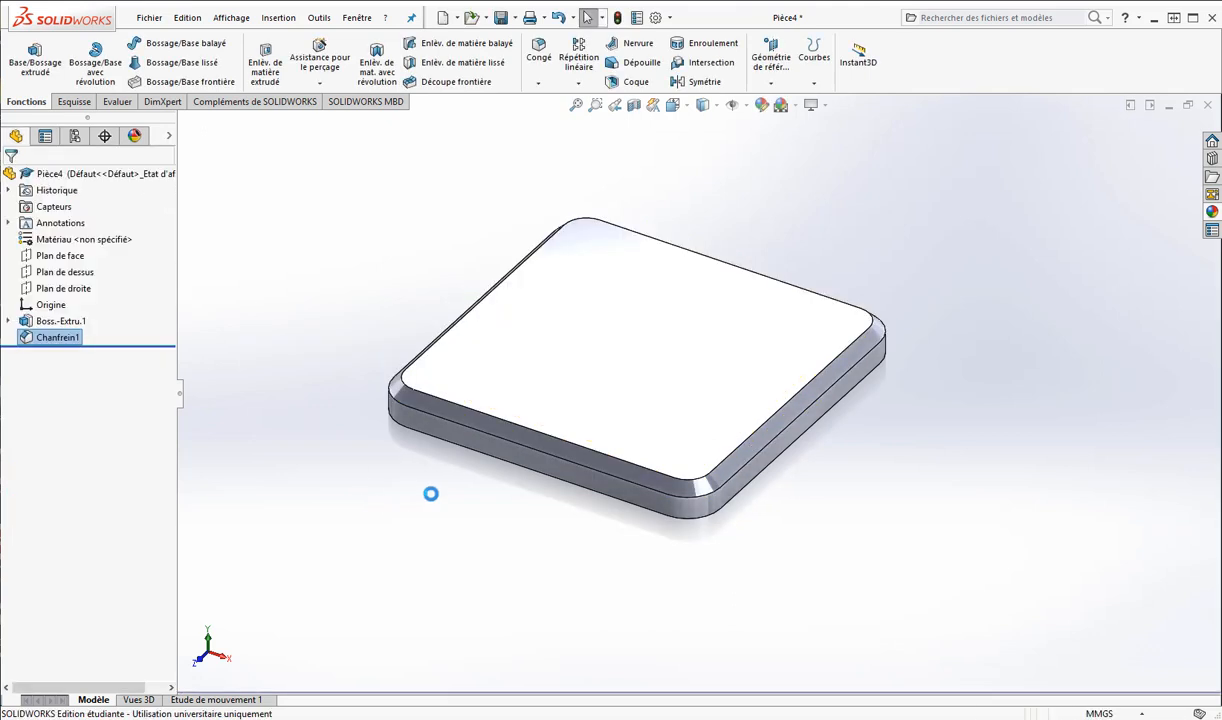
middle_click_drag(430, 493, 467, 472)
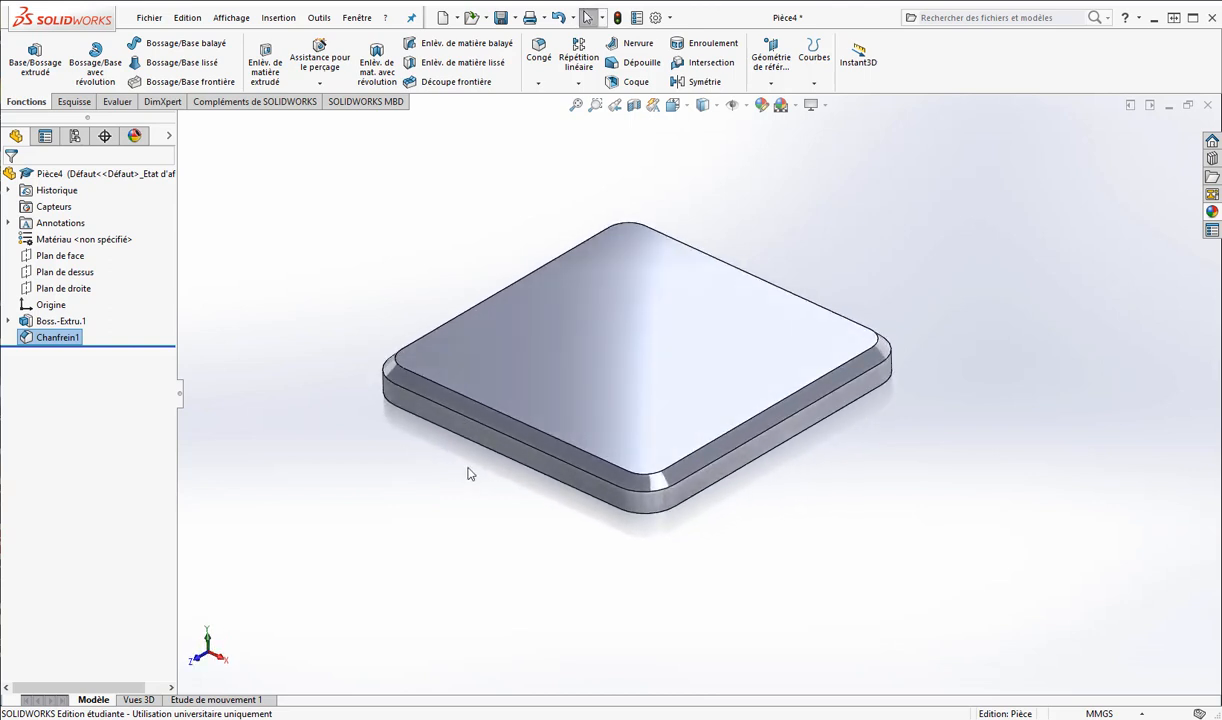
Sketch a centre rectangle about 191 by 178 mm on the plate's top face, centred on the origin.
left_click(257, 479)
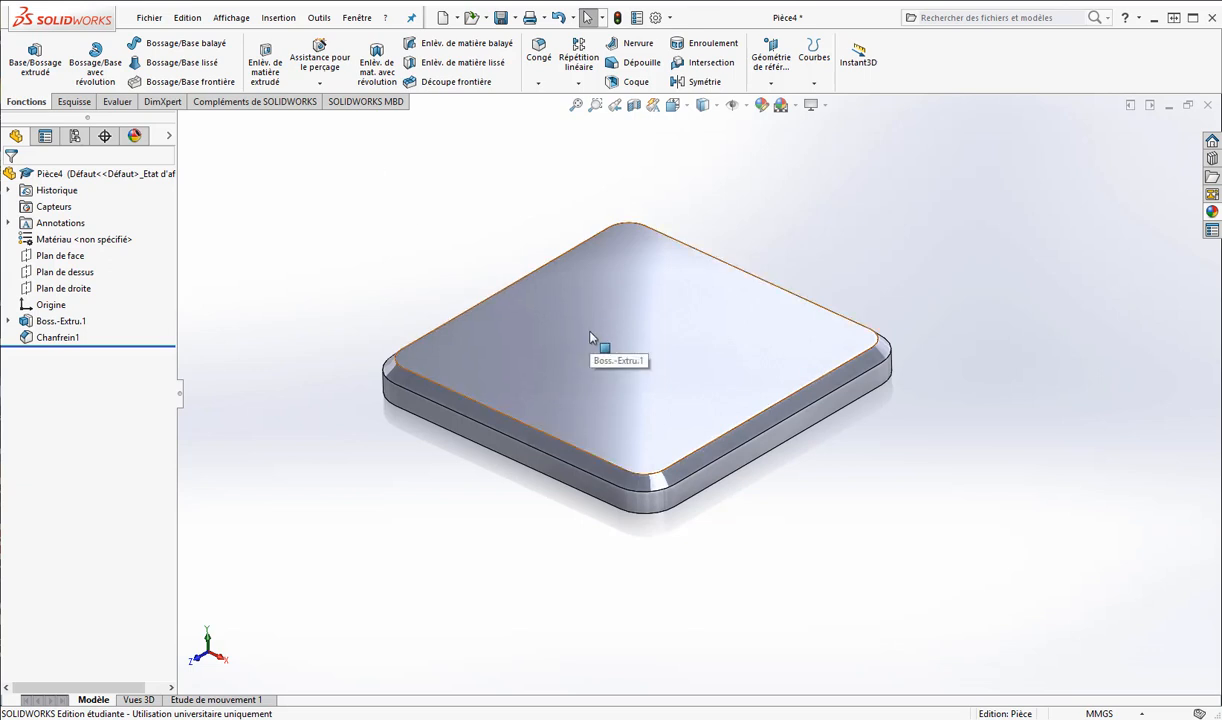
left_click(621, 334)
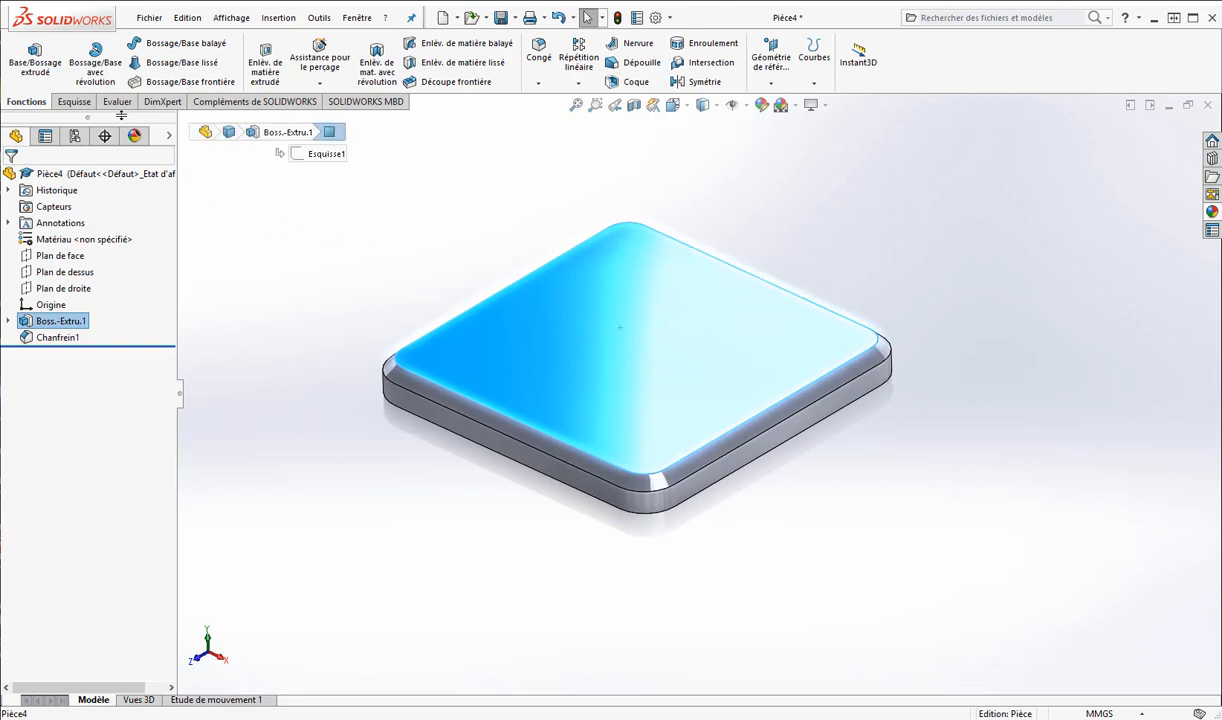
left_click(74, 104)
left_click(25, 50)
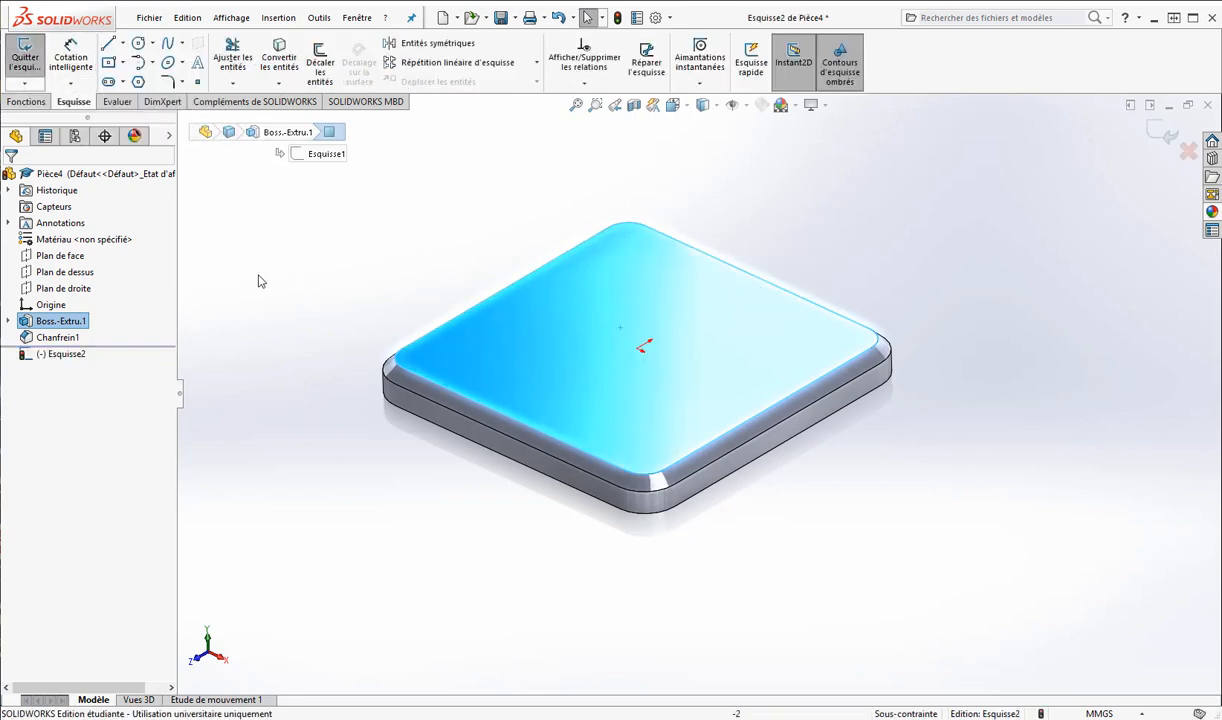
left_click(124, 63)
left_click(117, 102)
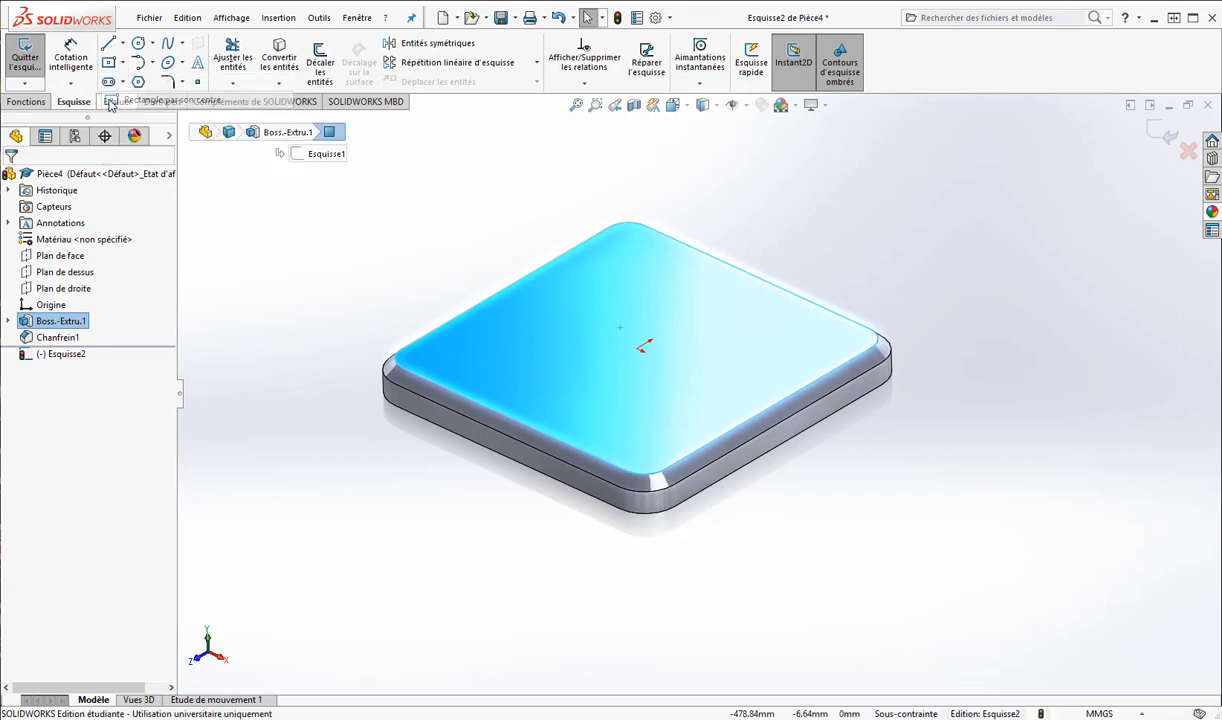
left_click(639, 348)
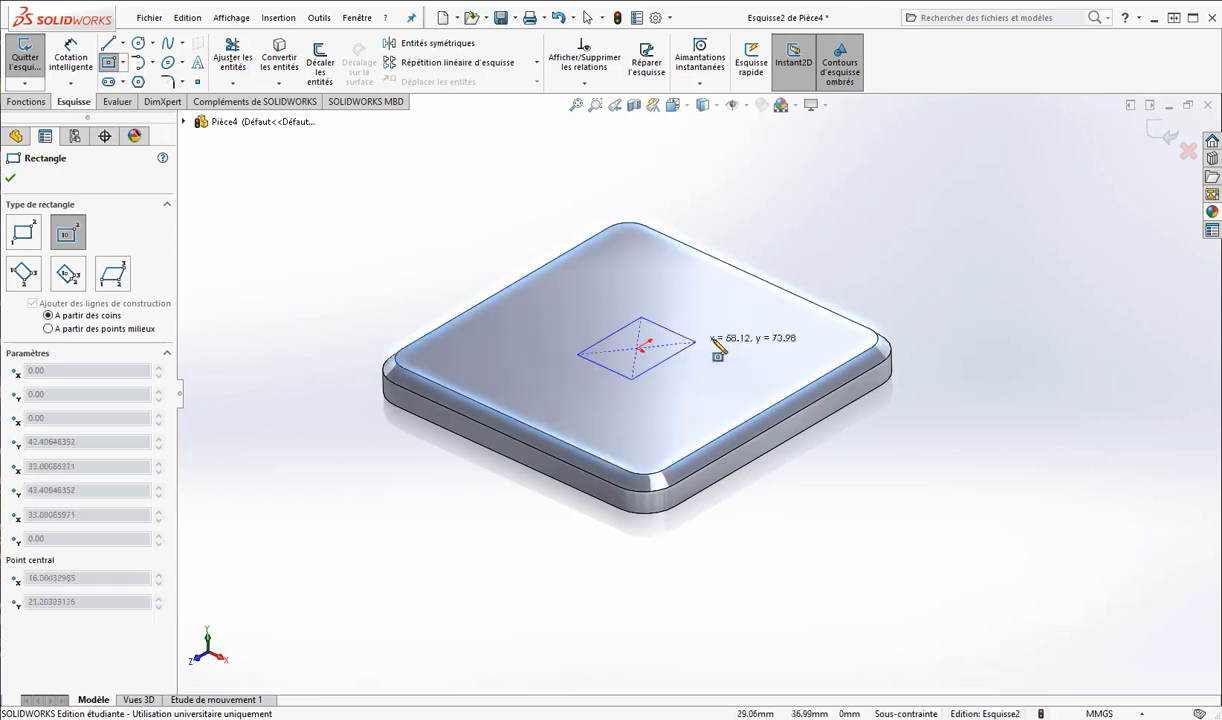
left_click(804, 345)
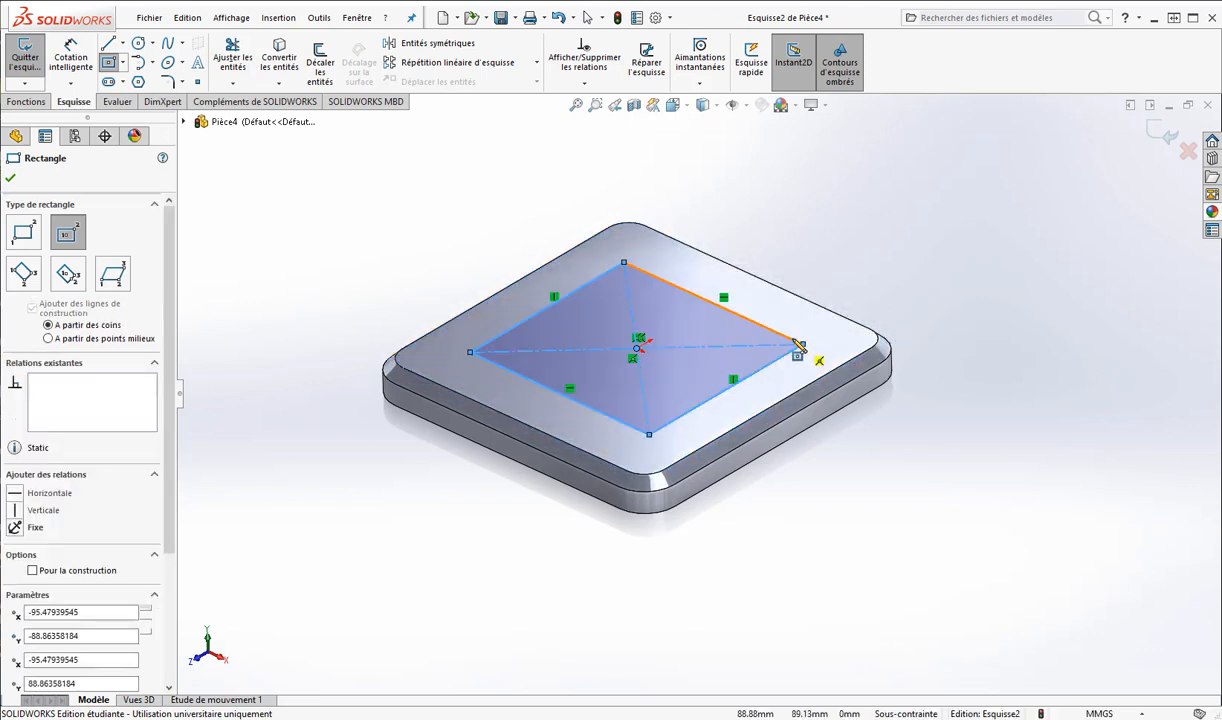
left_click(11, 180)
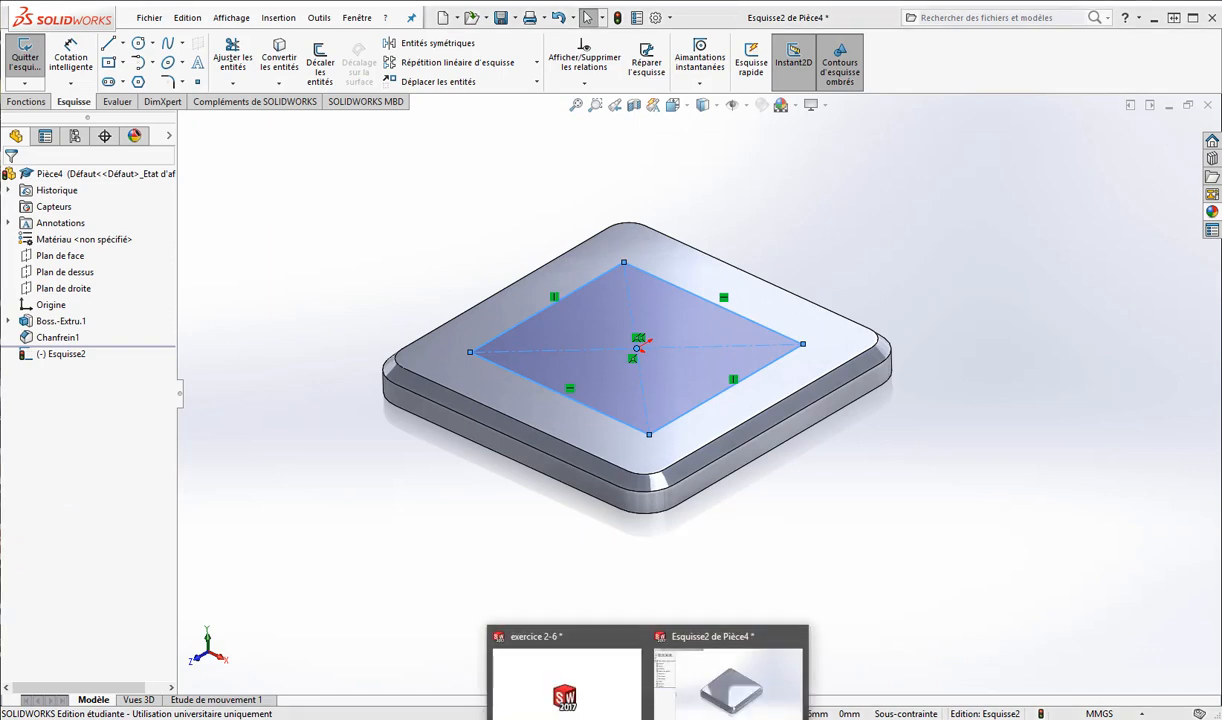
Dimension one side of the top-face rectangle to 225 mm, as given in the Exercice 2-2 drawing.
left_click(648, 719)
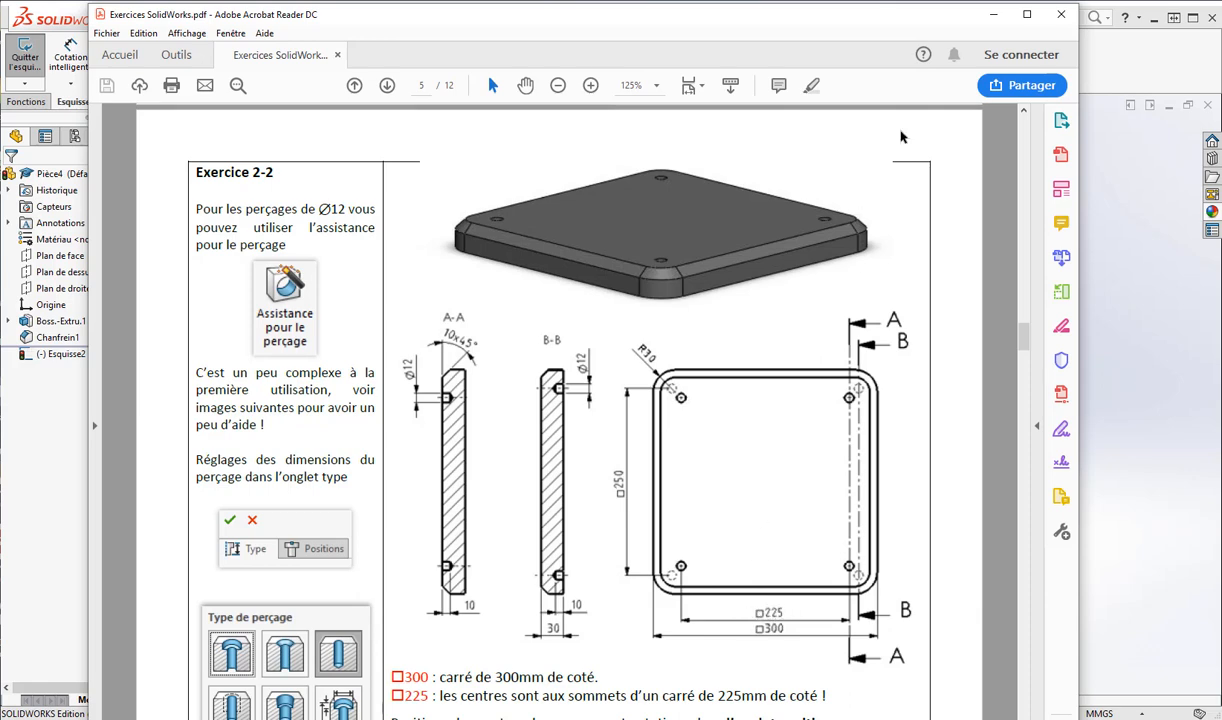
left_click(993, 15)
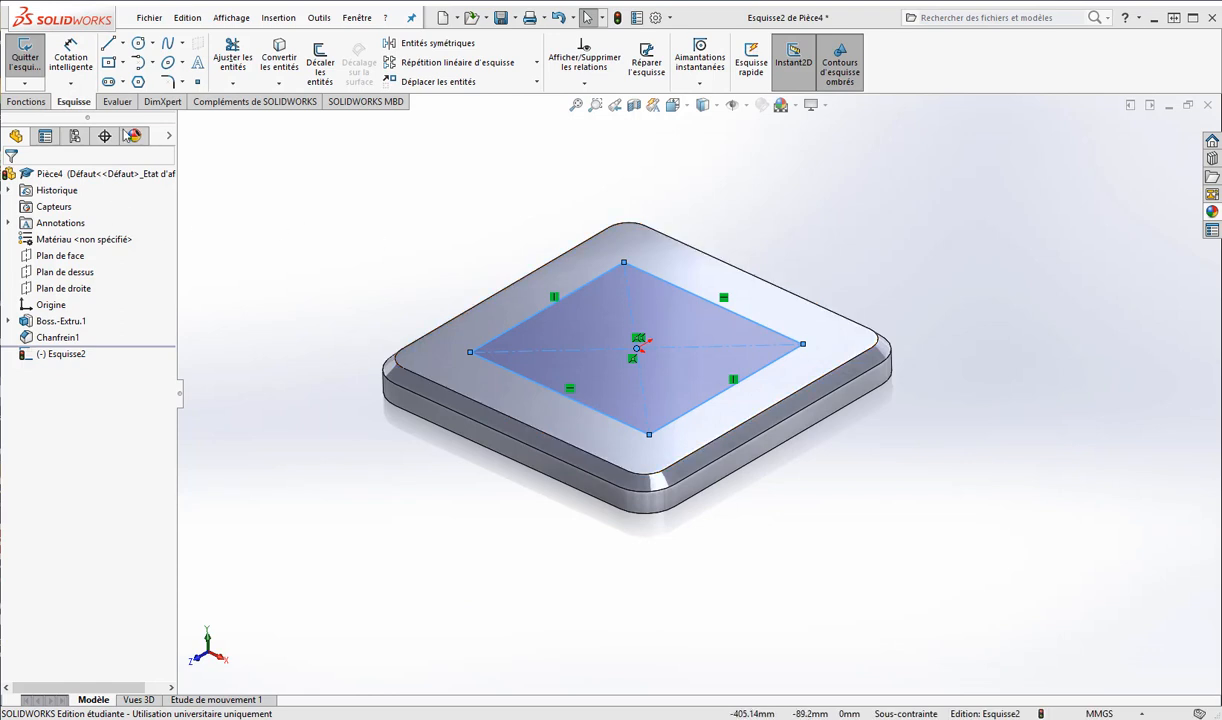
left_click(70, 55)
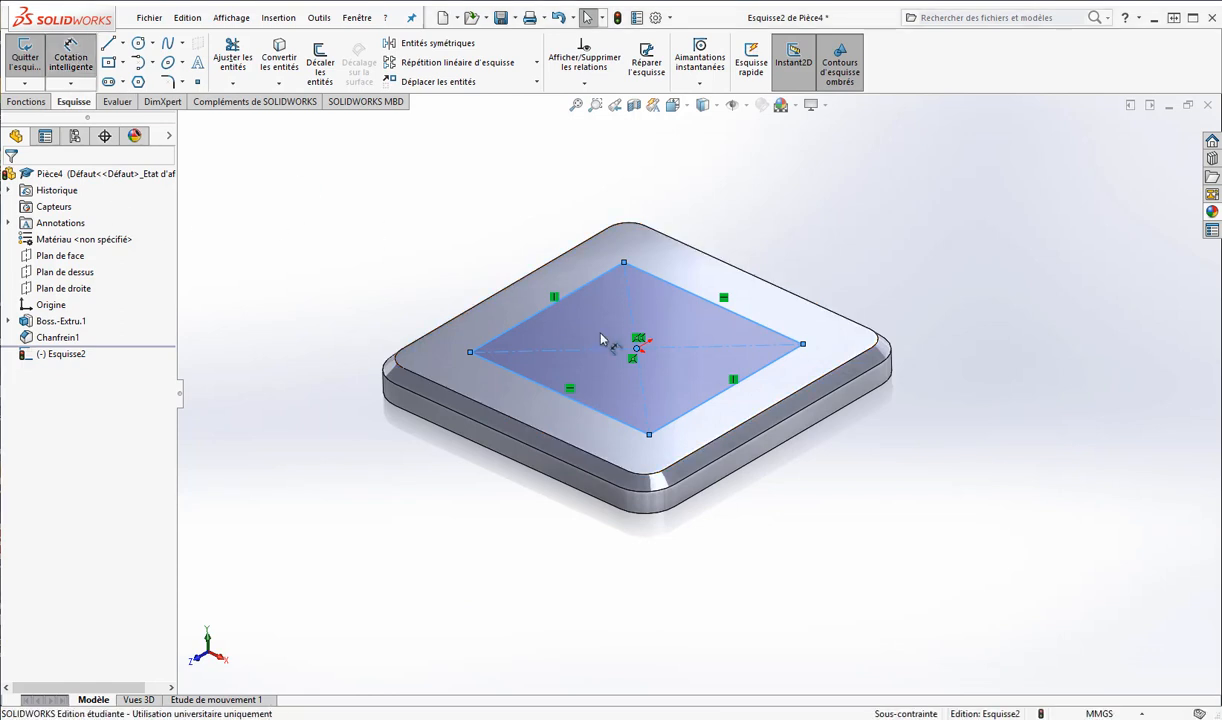
left_click(534, 321)
left_click(521, 283)
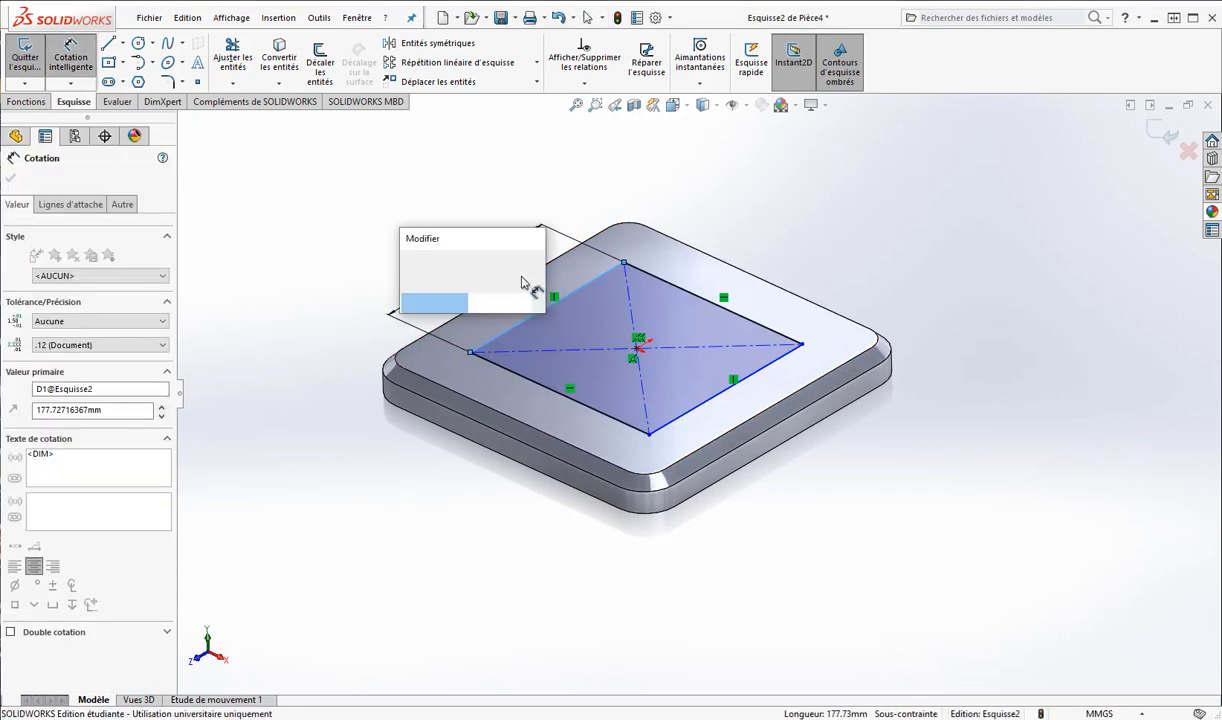
type("225")
key("Return")
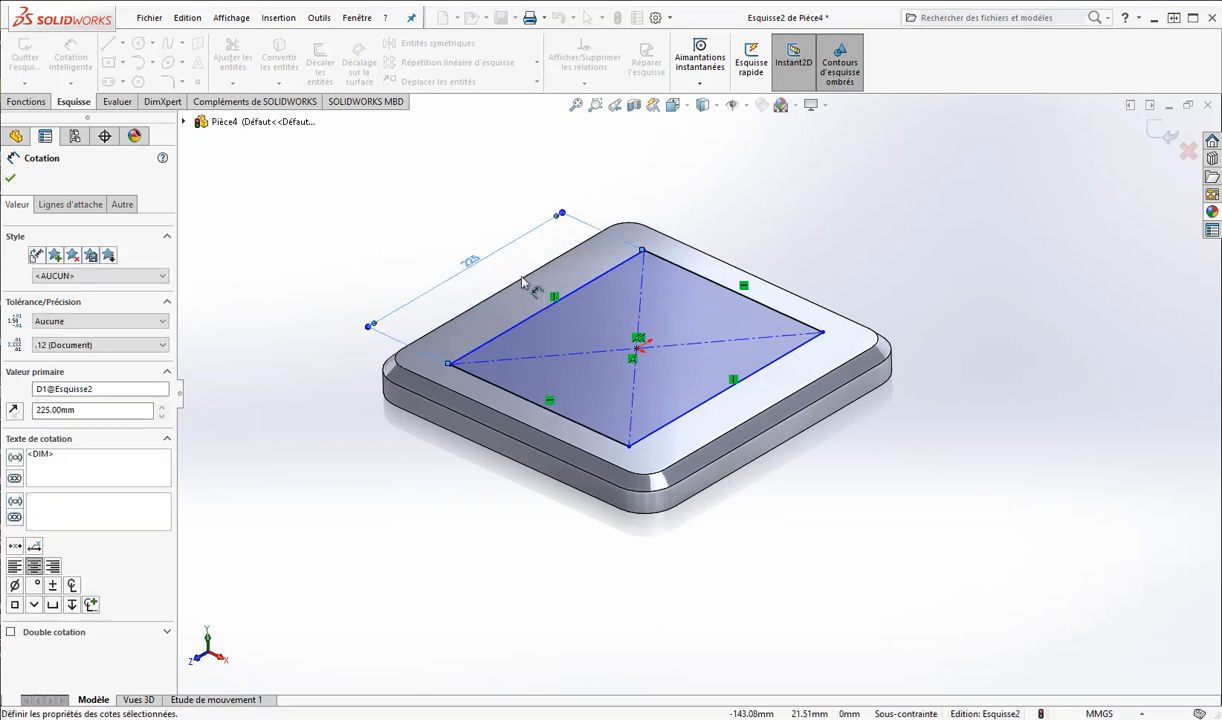
Dimension the adjacent side of the top-face rectangle to 225 mm and exit the sketch.
left_click(514, 397)
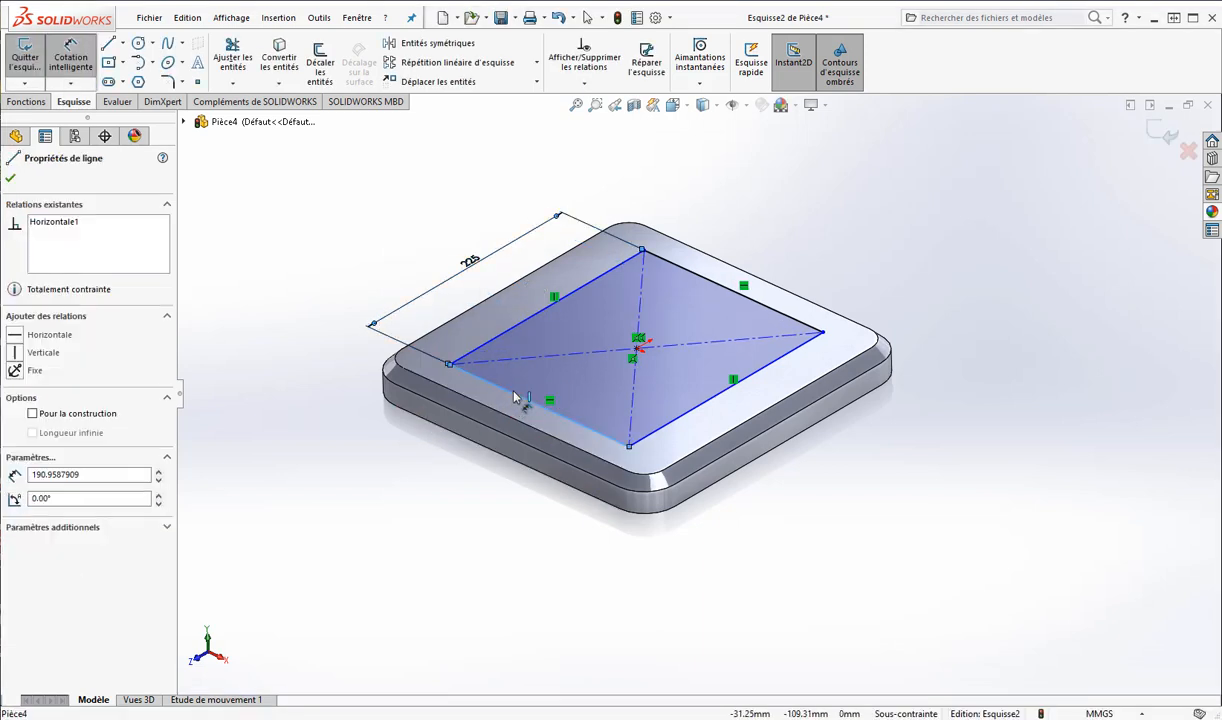
left_click(441, 514)
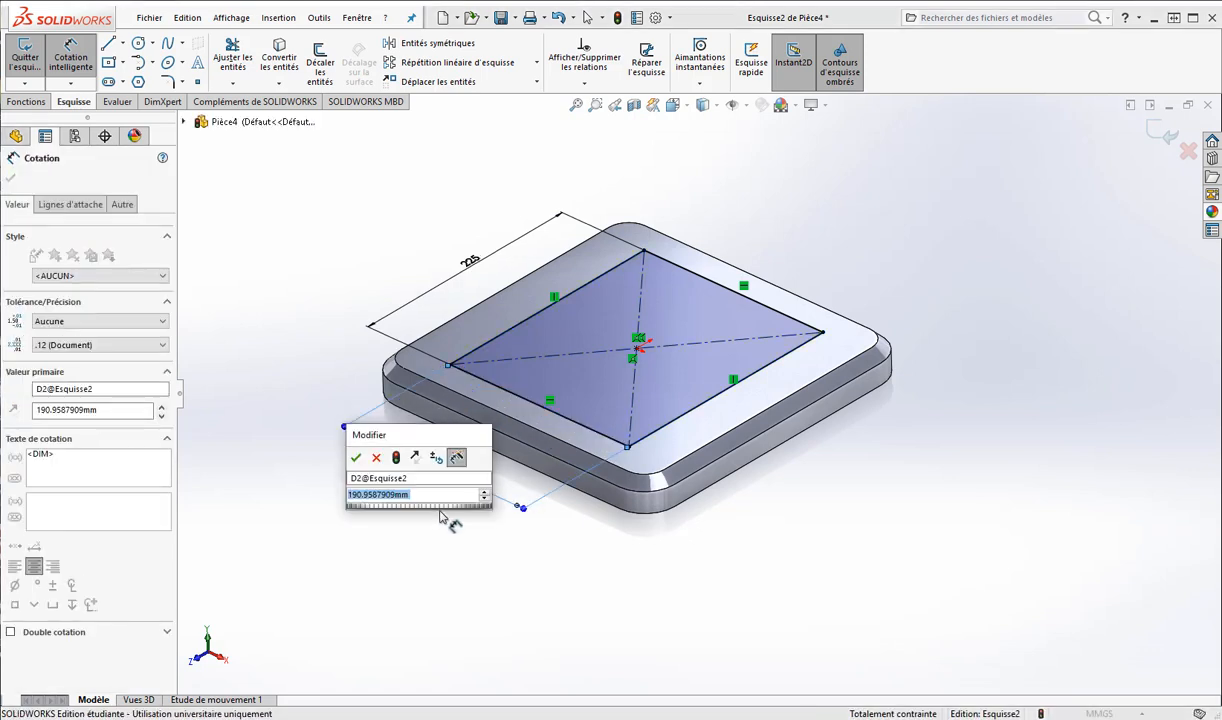
type("225")
key("Return")
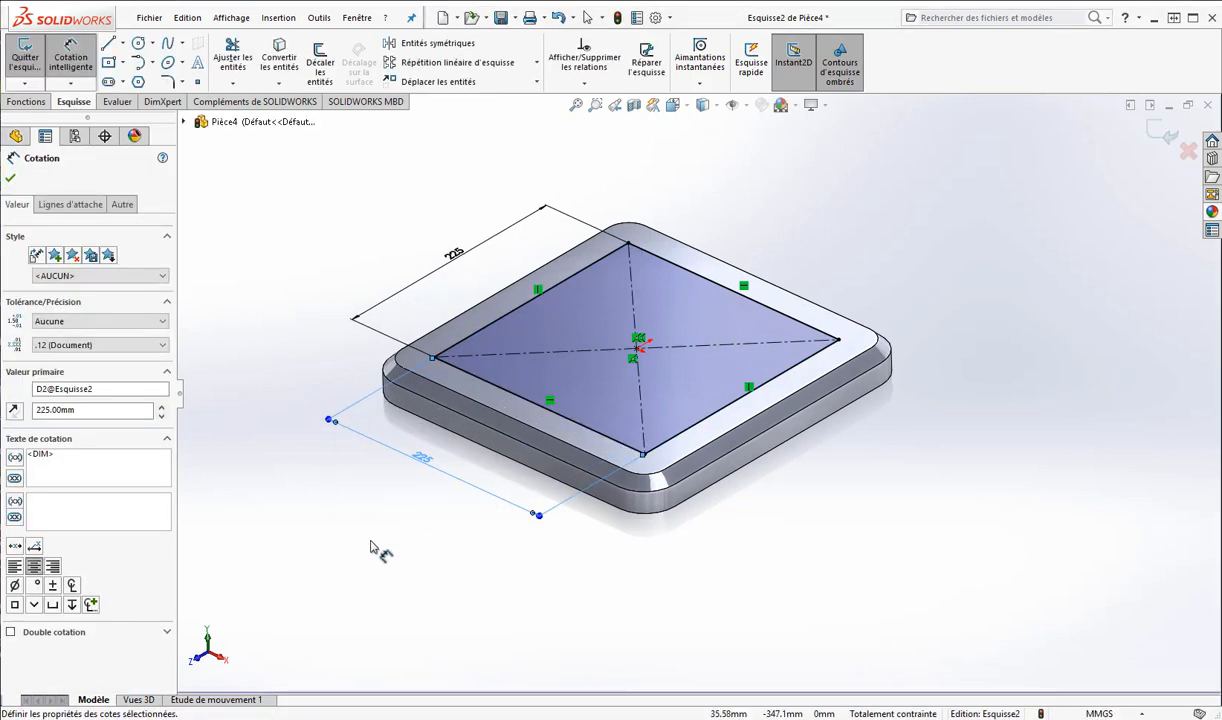
left_click(370, 544)
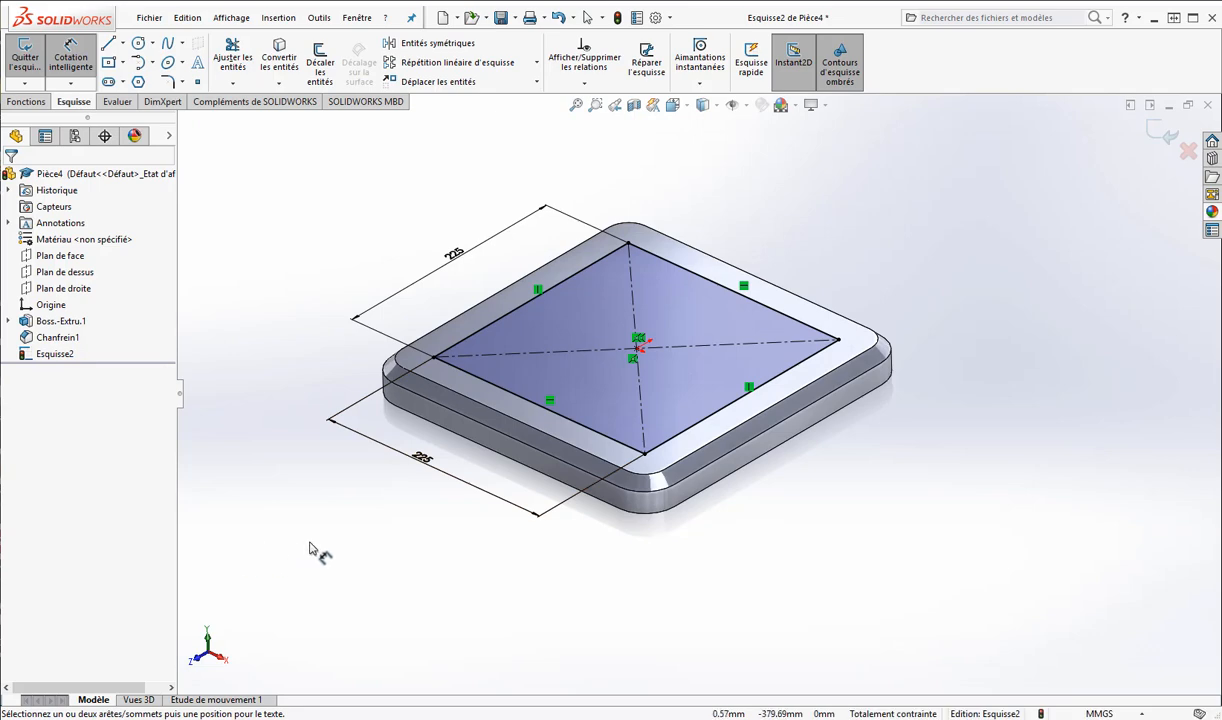
mouse_move(875, 390)
middle_mouse_down()
mouse_move(860, 450)
mouse_move(822, 506)
mouse_move(895, 491)
middle_mouse_up()
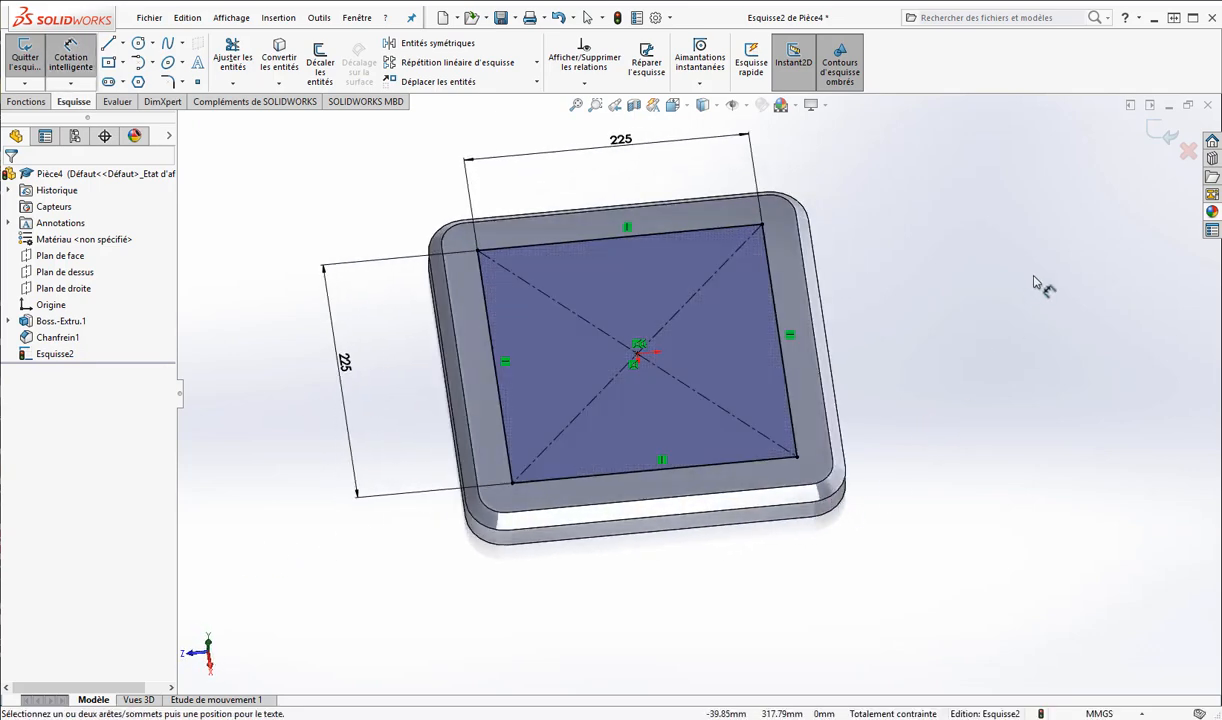
left_click(1160, 137)
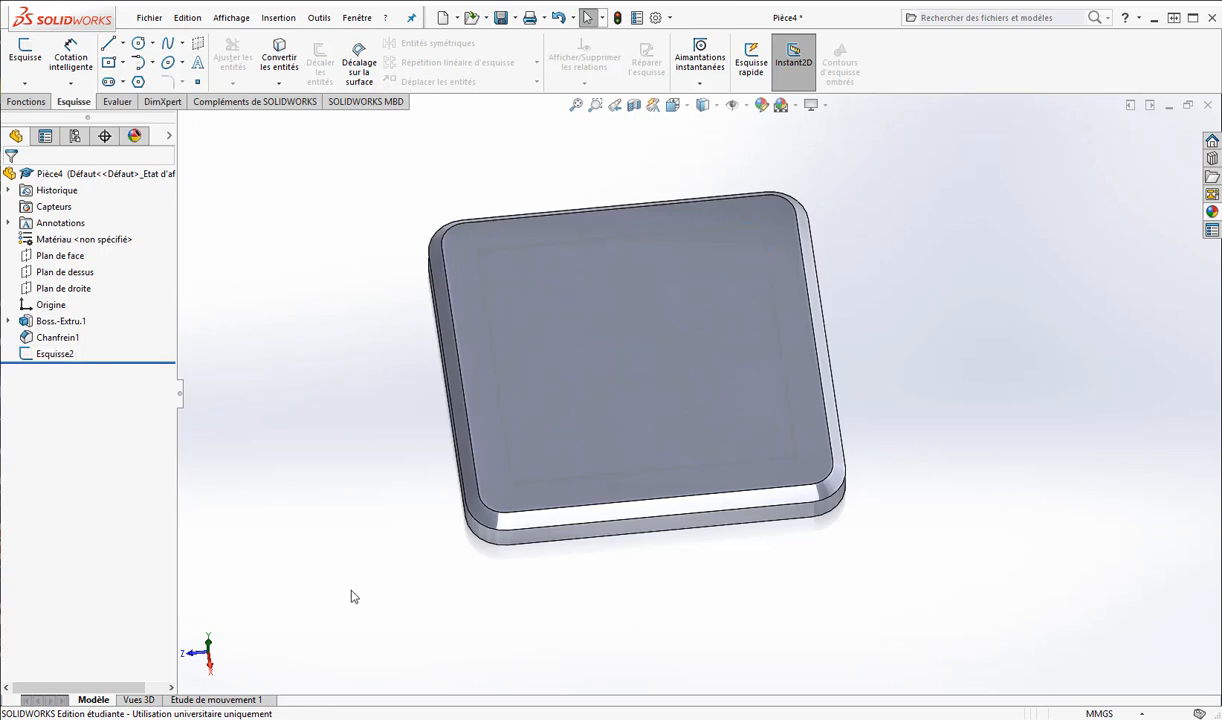
Sketch a centre rectangle about 244 by 223 mm on the plate's underside, centred on the origin.
mouse_move(339, 569)
middle_mouse_down()
mouse_move(354, 503)
mouse_move(385, 507)
mouse_move(366, 529)
mouse_move(456, 336)
mouse_move(555, 247)
mouse_move(554, 183)
mouse_move(563, 285)
middle_mouse_up()
left_click(563, 285)
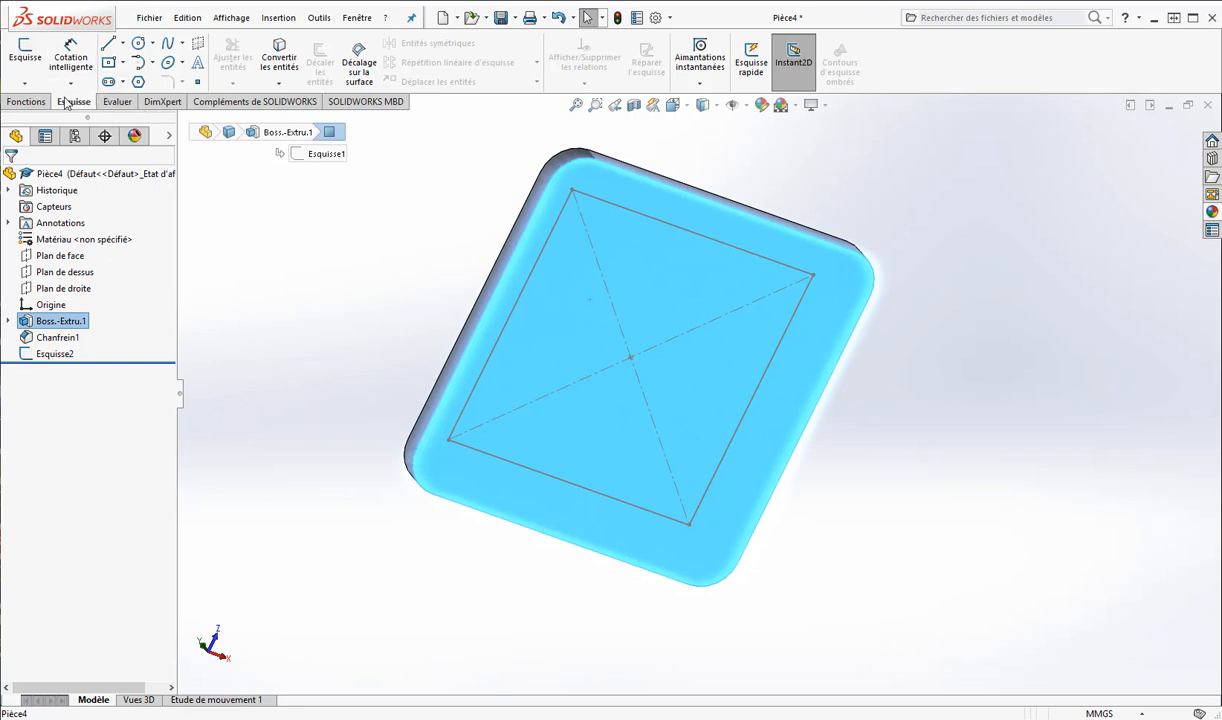
left_click(26, 55)
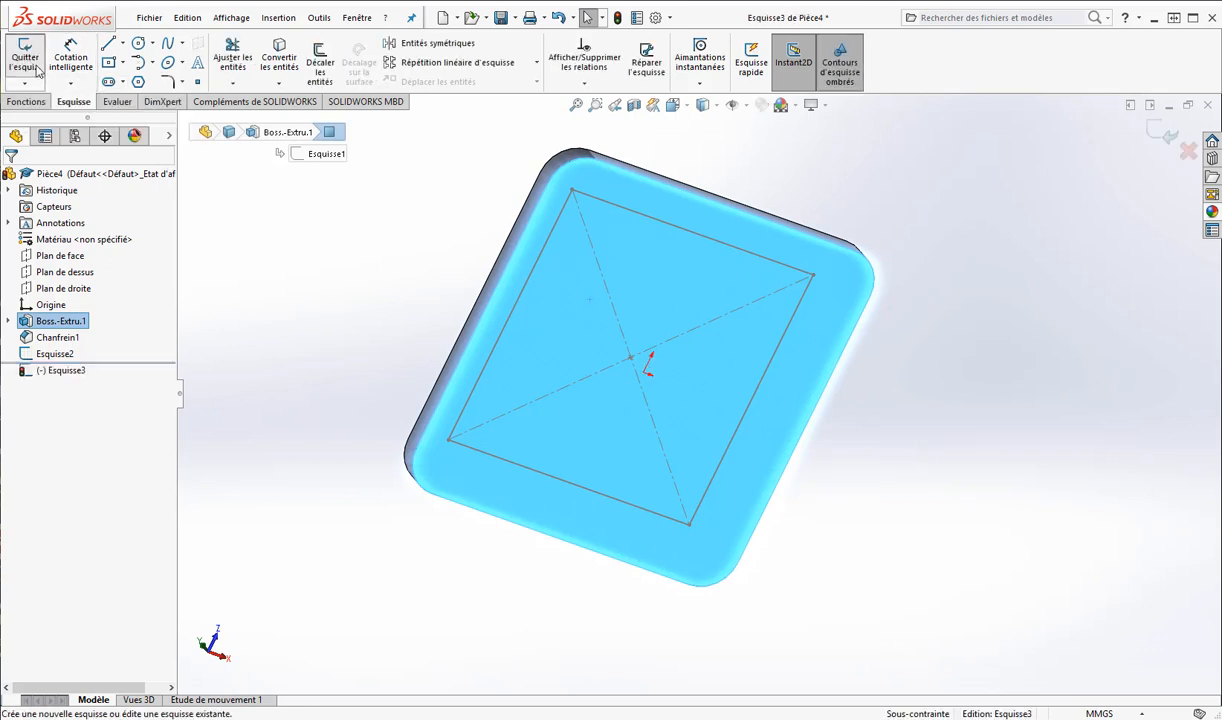
left_click(123, 62)
left_click(123, 100)
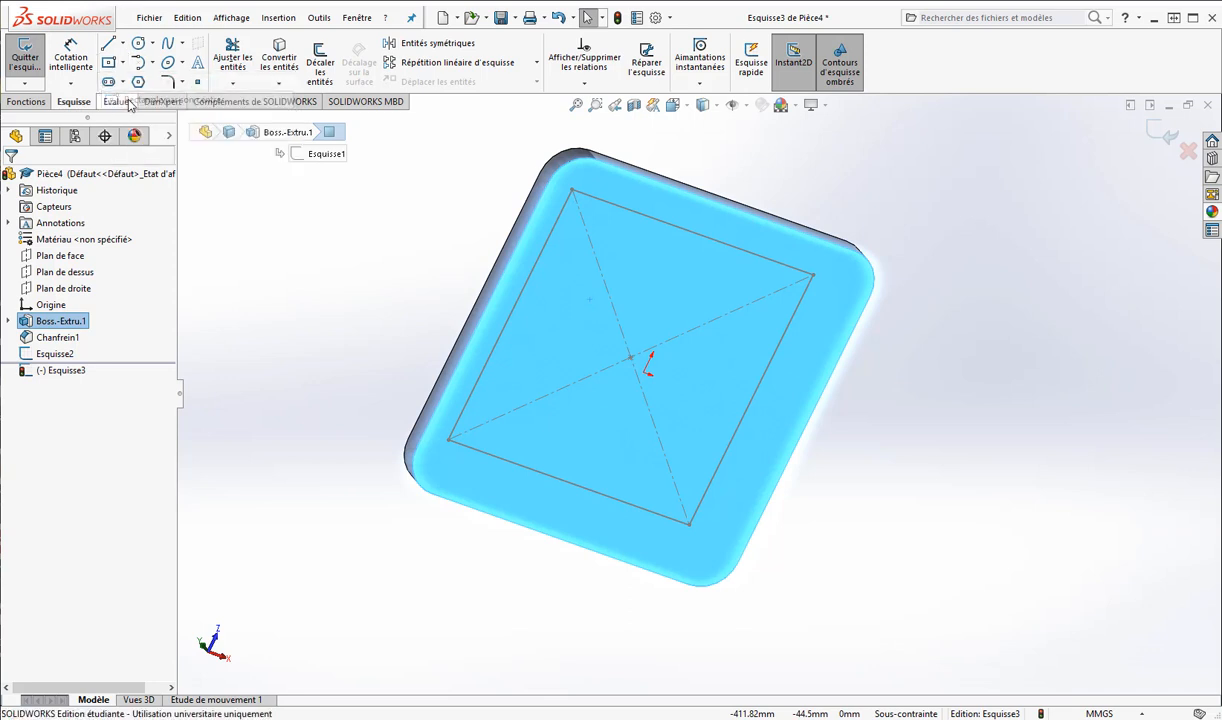
left_click(645, 373)
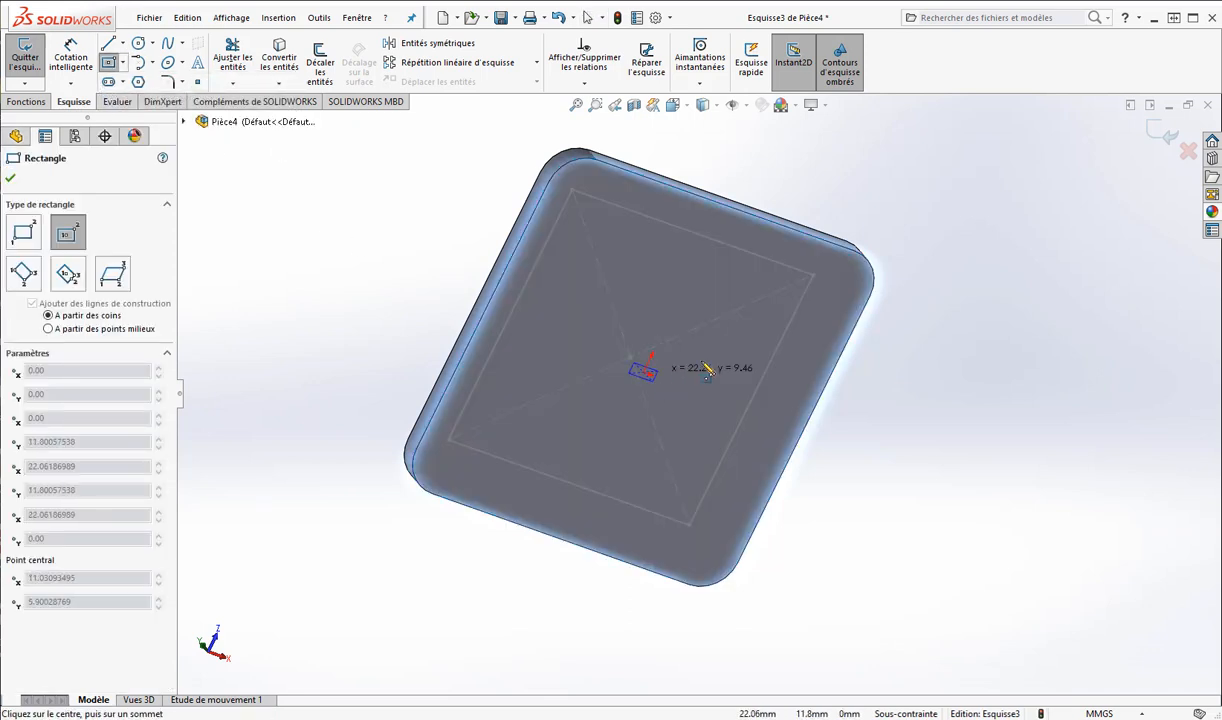
left_click(836, 294)
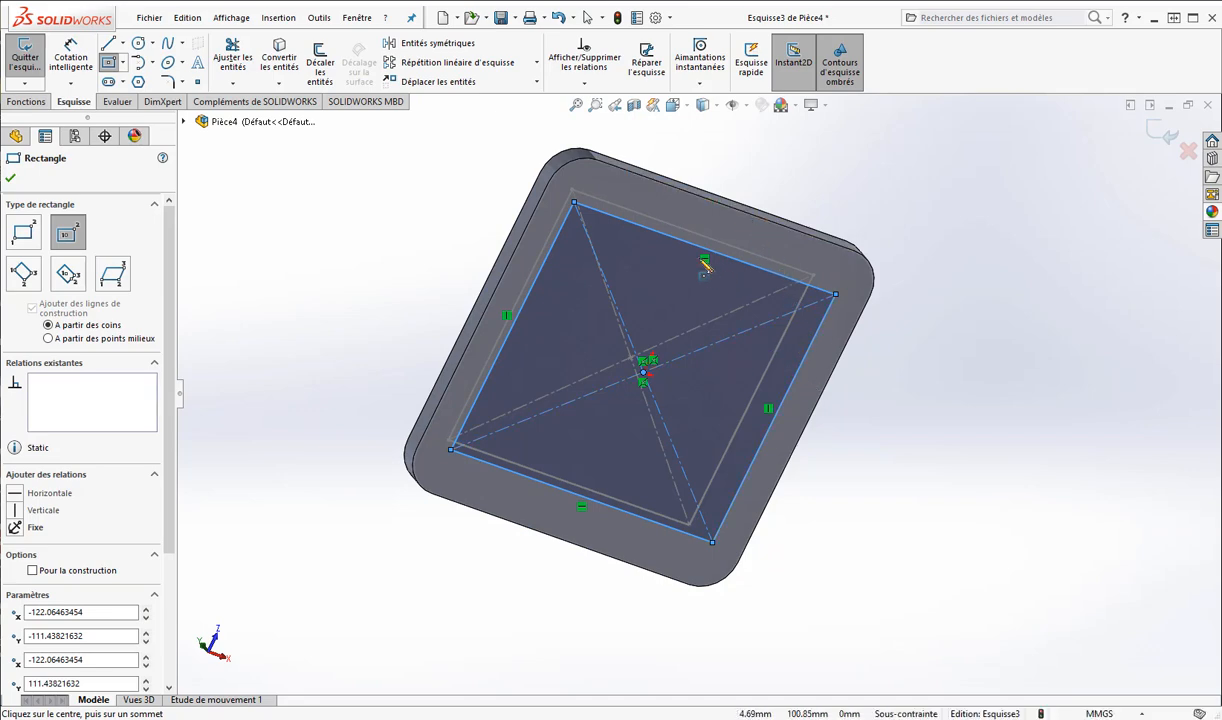
Dimension the underside rectangle's upper edge to 250 mm, as given in the Exercice 2-2 drawing.
left_click(688, 107)
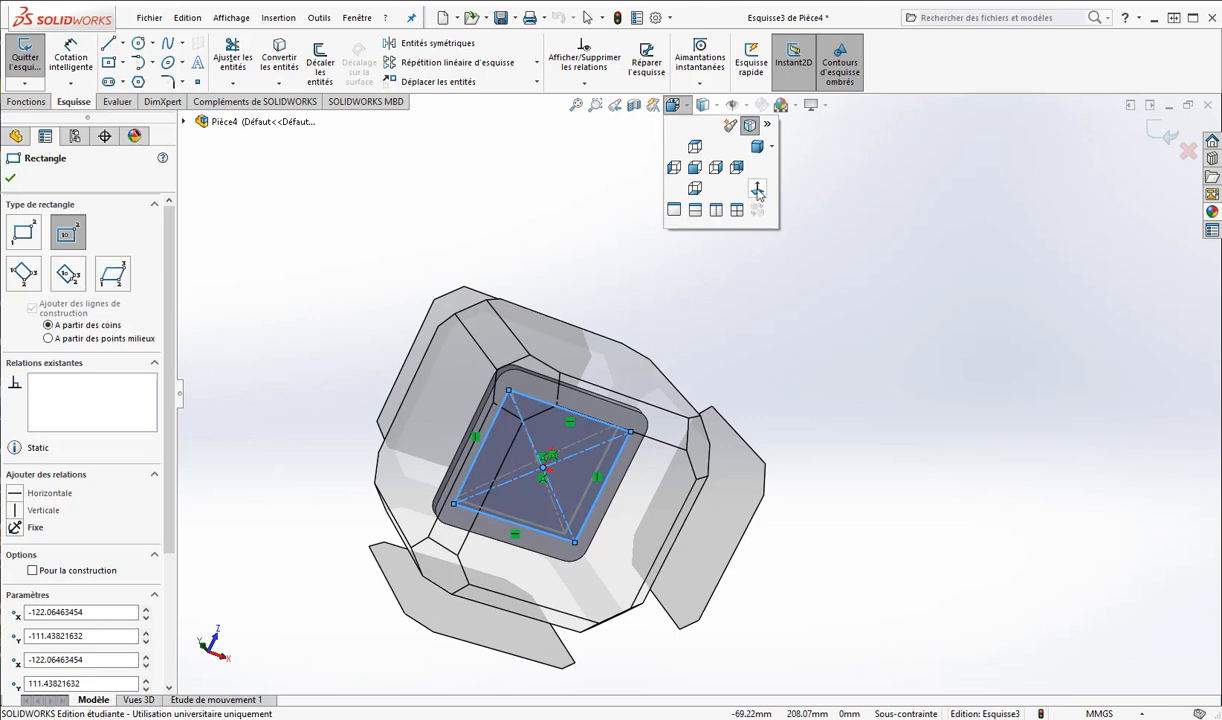
left_click(757, 190)
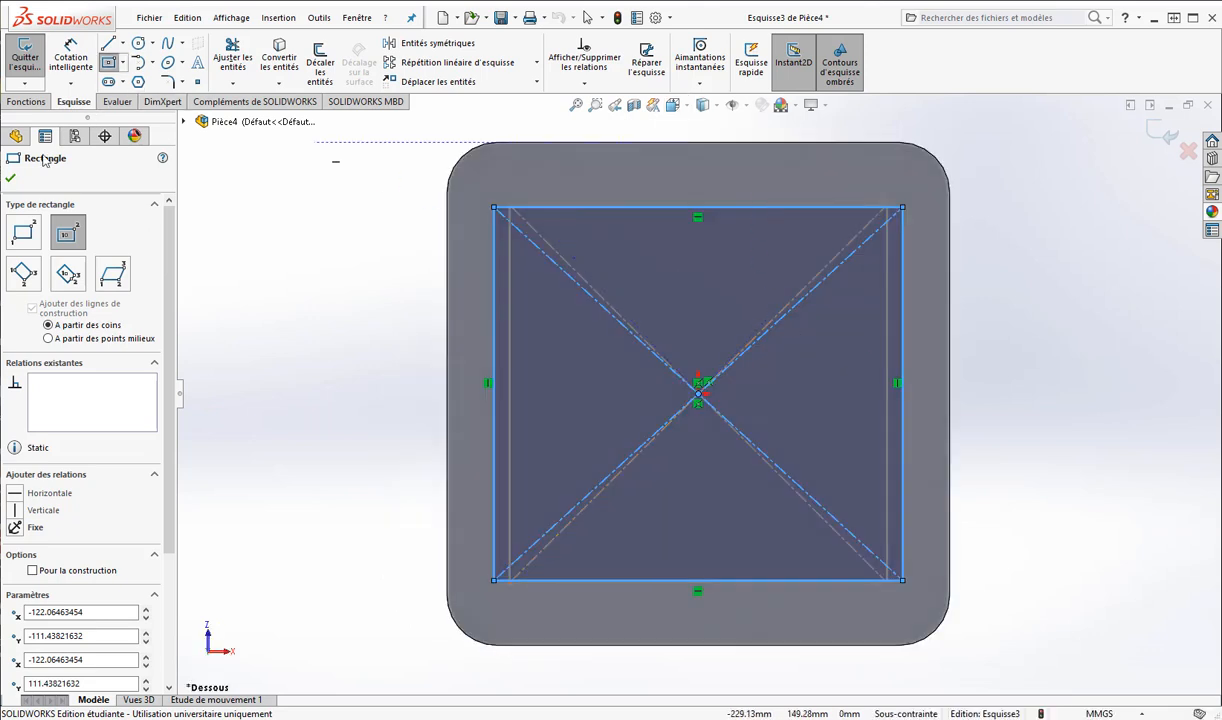
left_click(70, 52)
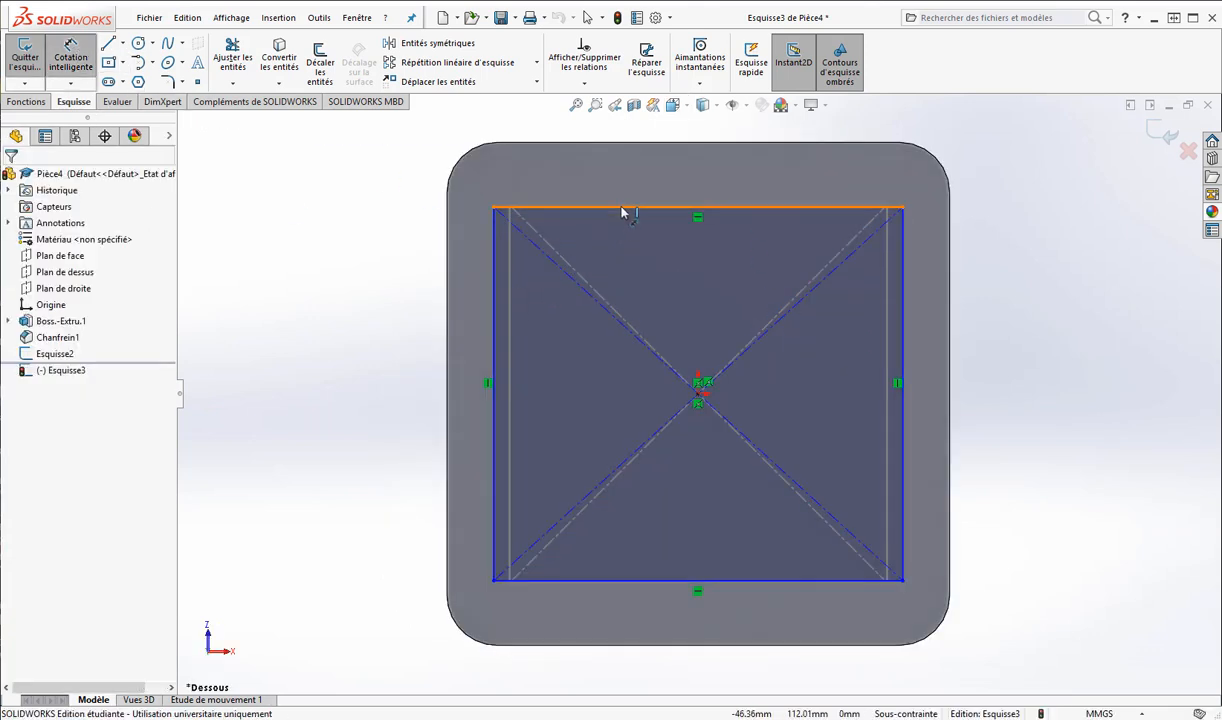
left_click(624, 189)
left_click(645, 172)
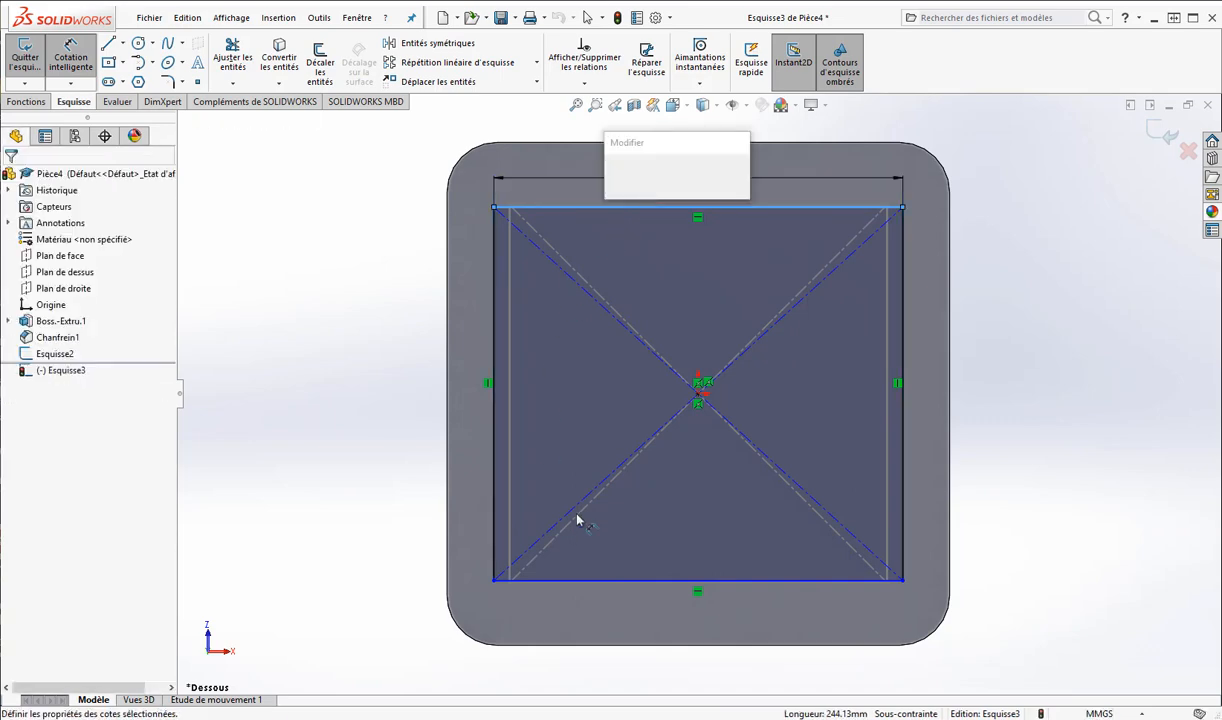
key("alt+Tab")
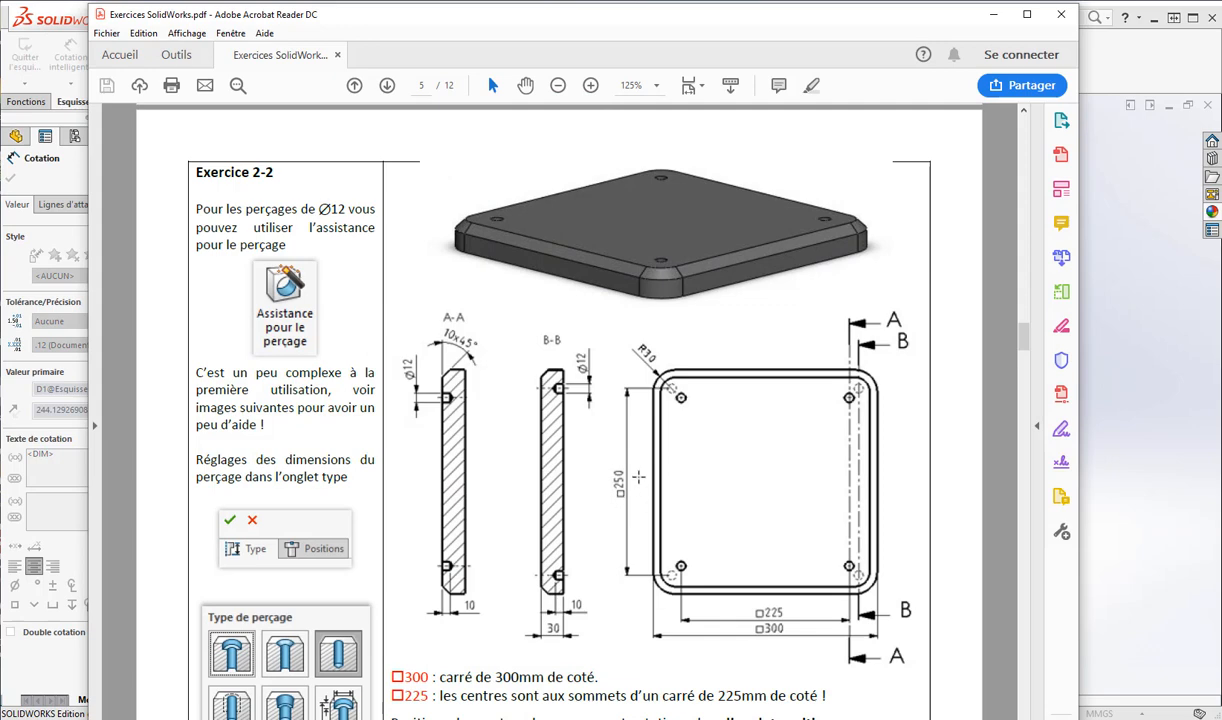
key("alt+Tab")
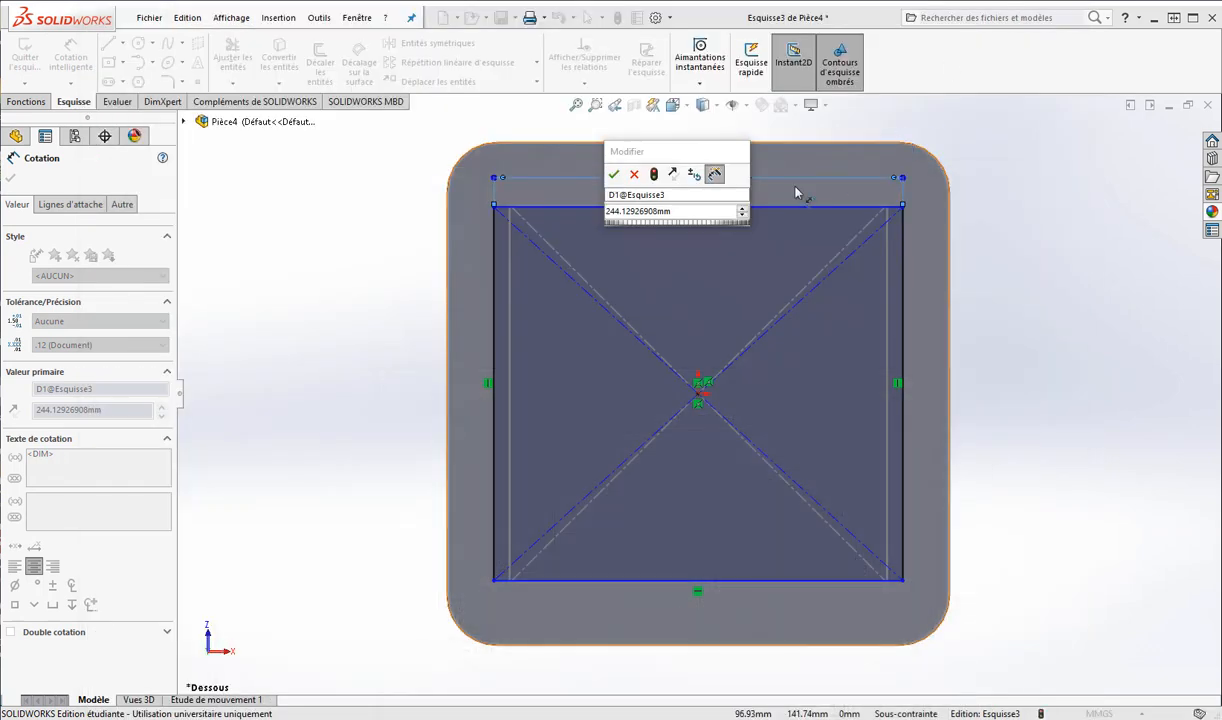
left_click(686, 213)
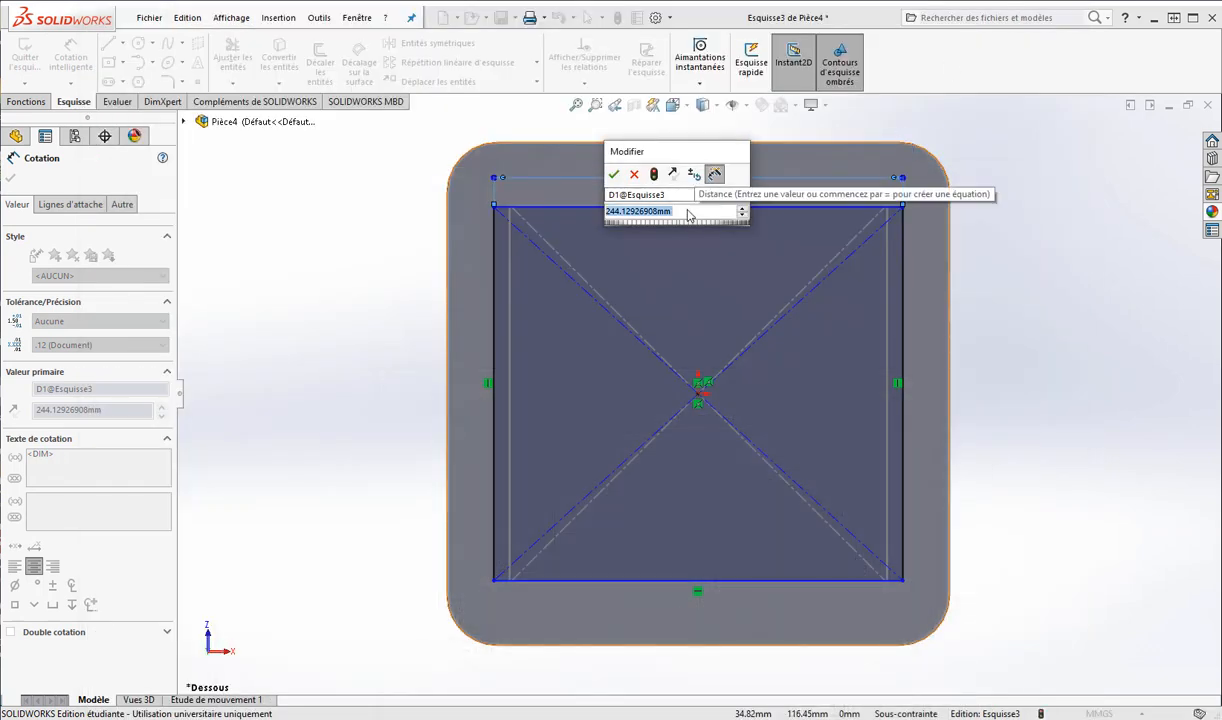
left_click(613, 174)
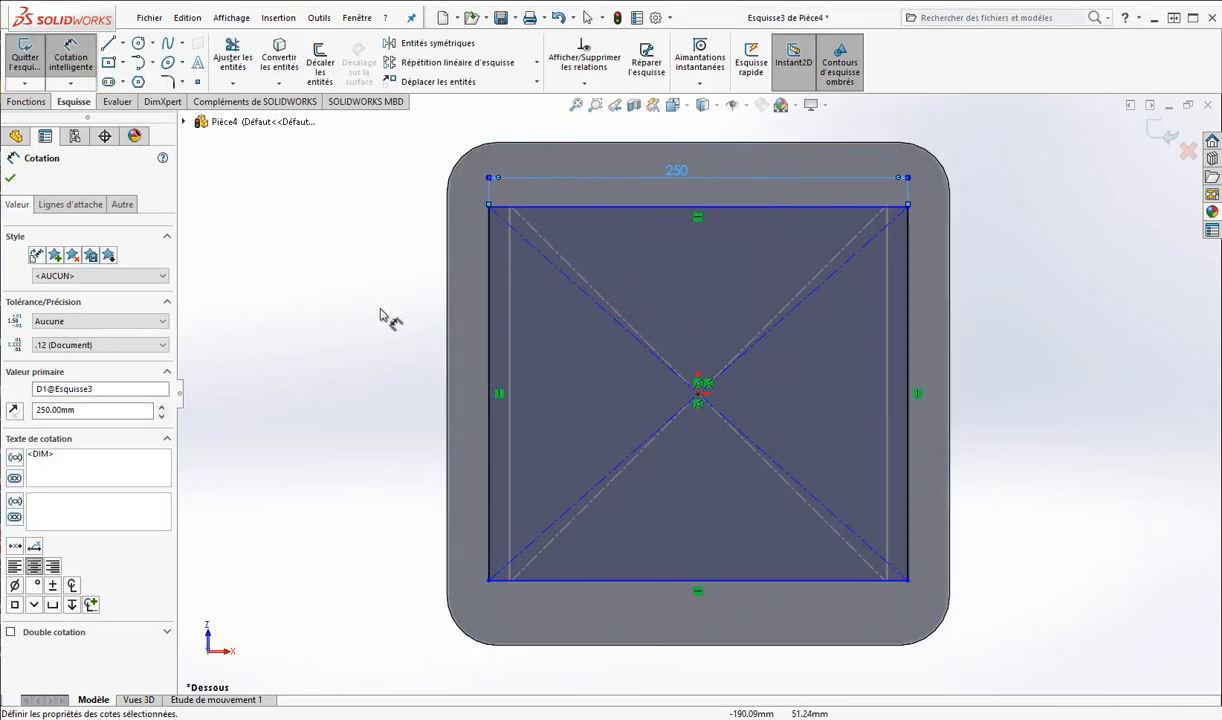
key("Escape")
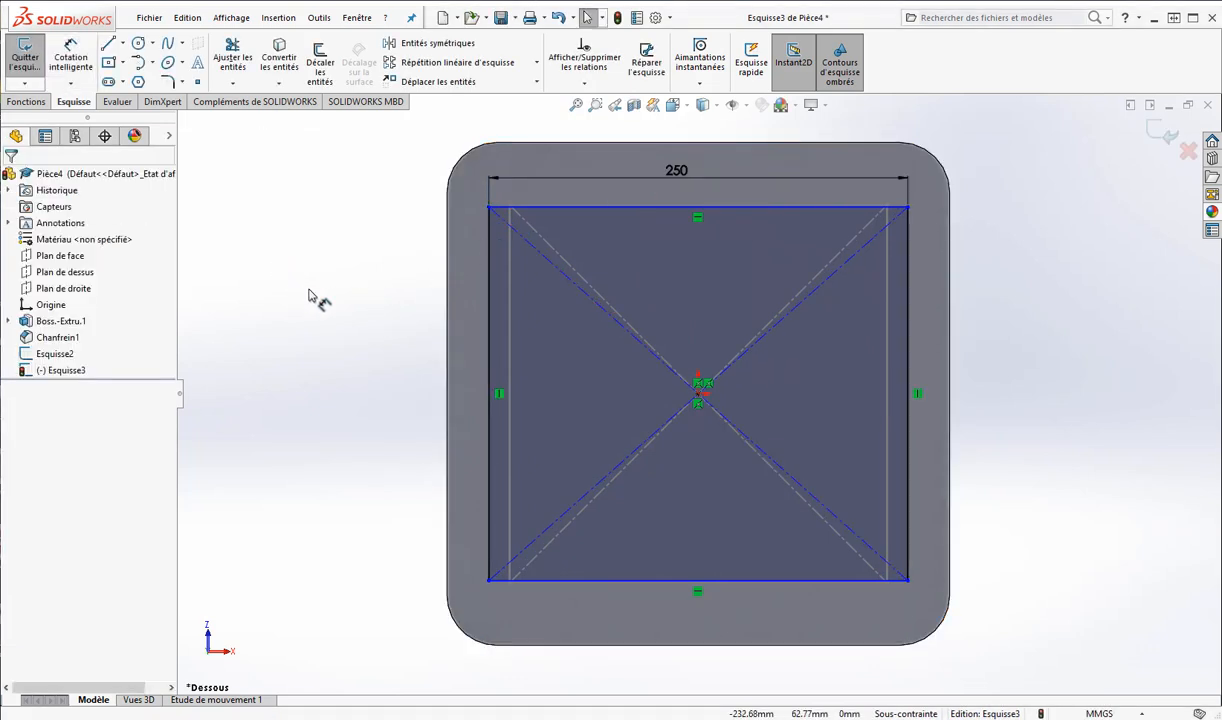
Make the underside rectangle's upper and left edges equal in length and exit the sketch.
left_click(68, 63)
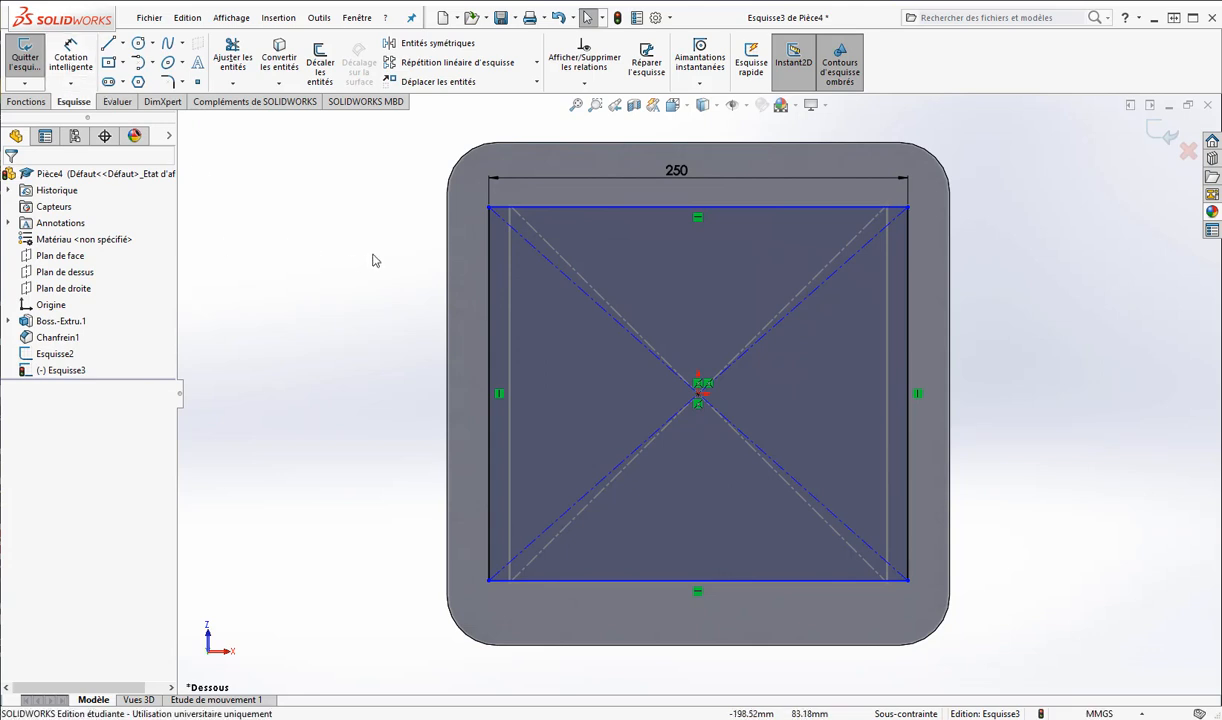
left_click(551, 212)
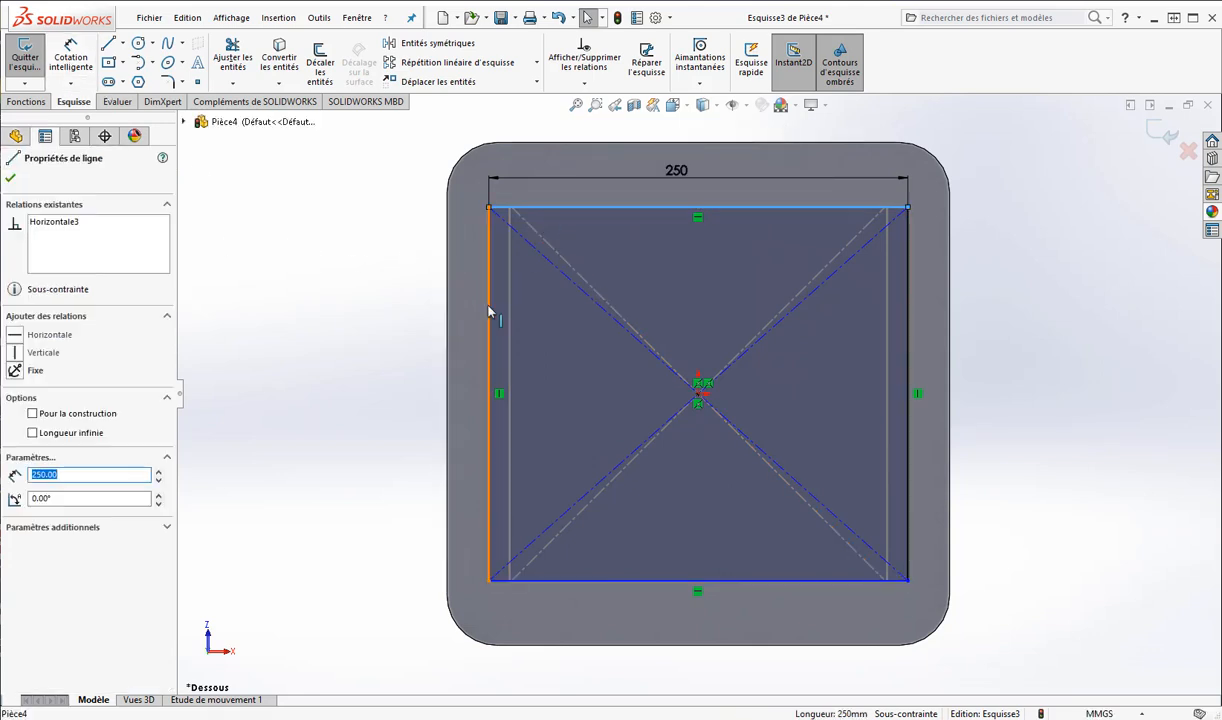
left_click(490, 313, "ctrl")
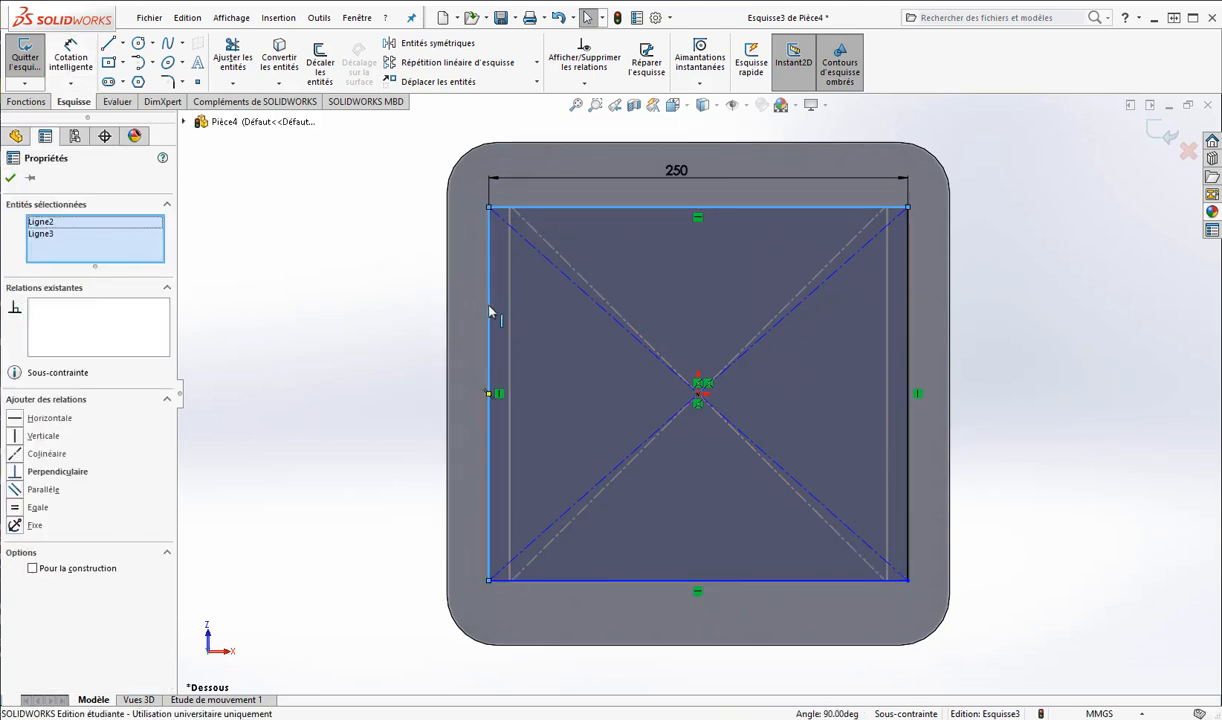
left_click(16, 508)
left_click(11, 178)
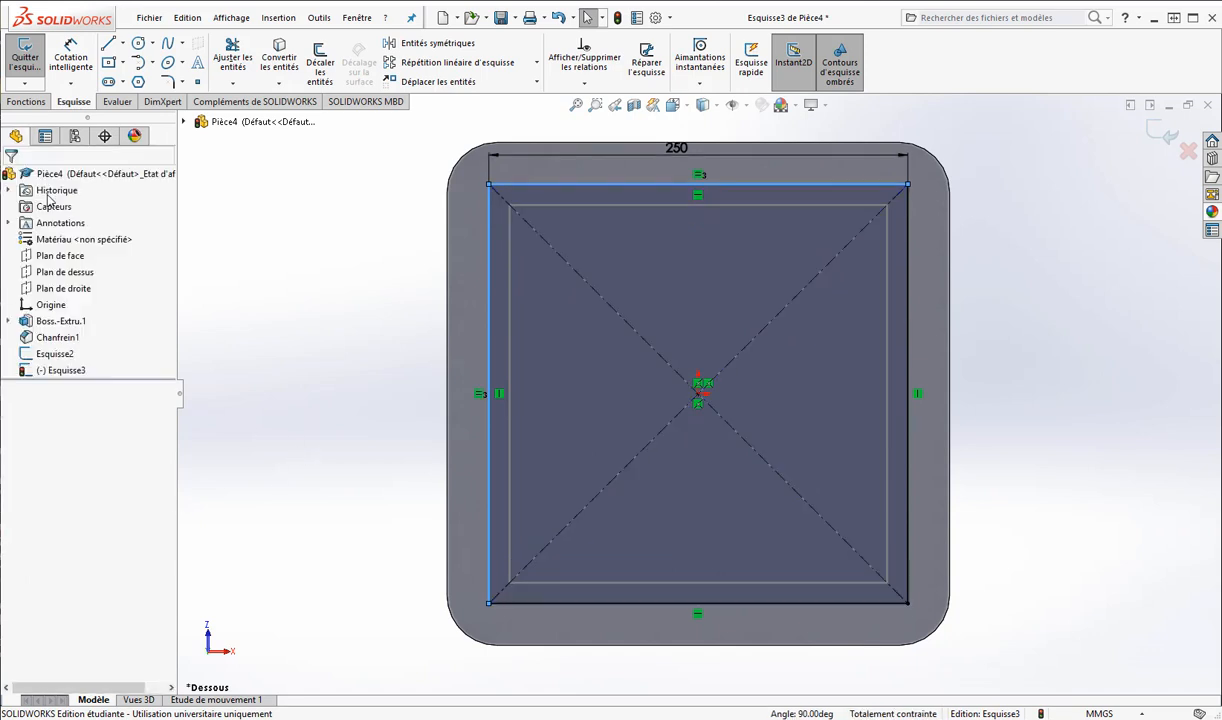
left_click(1167, 136)
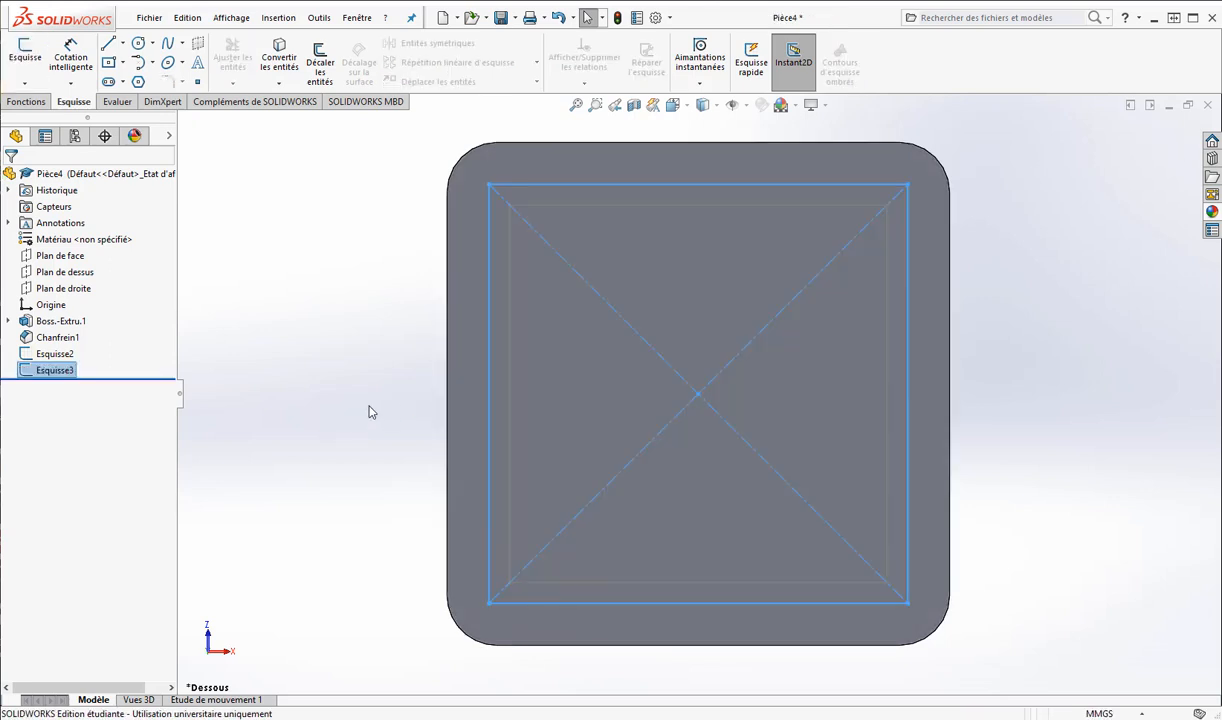
Hide the 250 mm square sketch on the plate's underside.
left_click(368, 411)
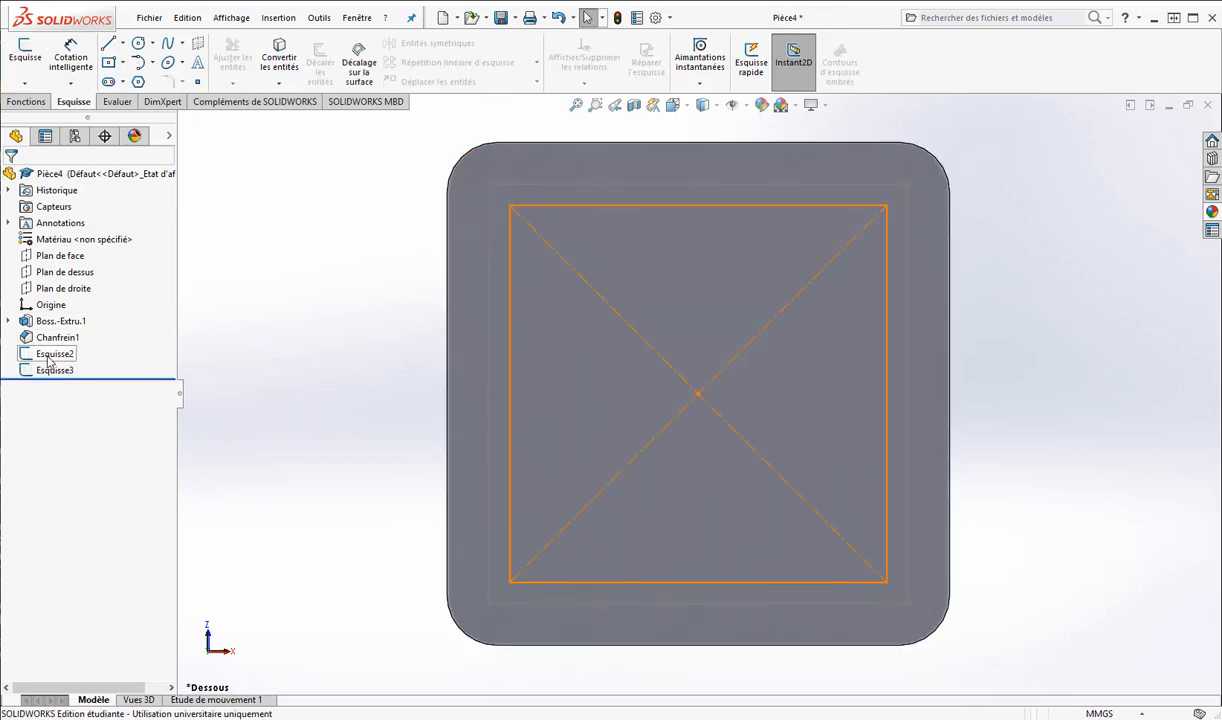
middle_click_drag(316, 300, 717, 441)
middle_click_drag(703, 363, 735, 447)
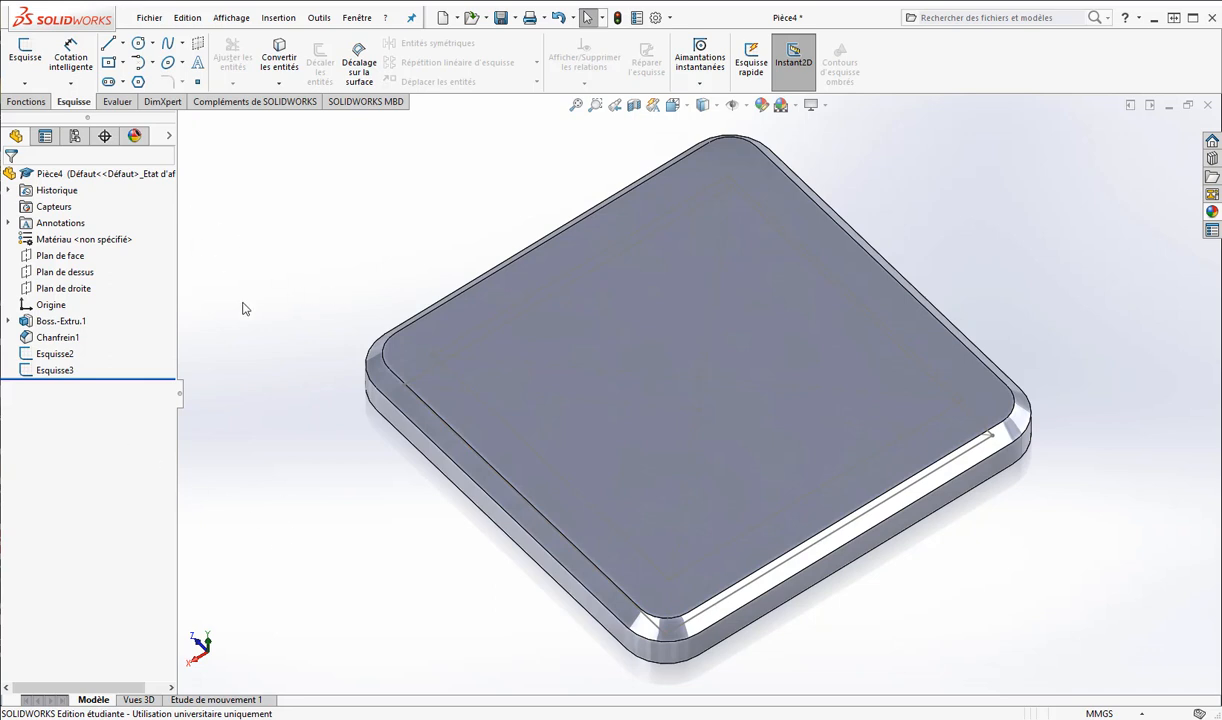
left_click(55, 370)
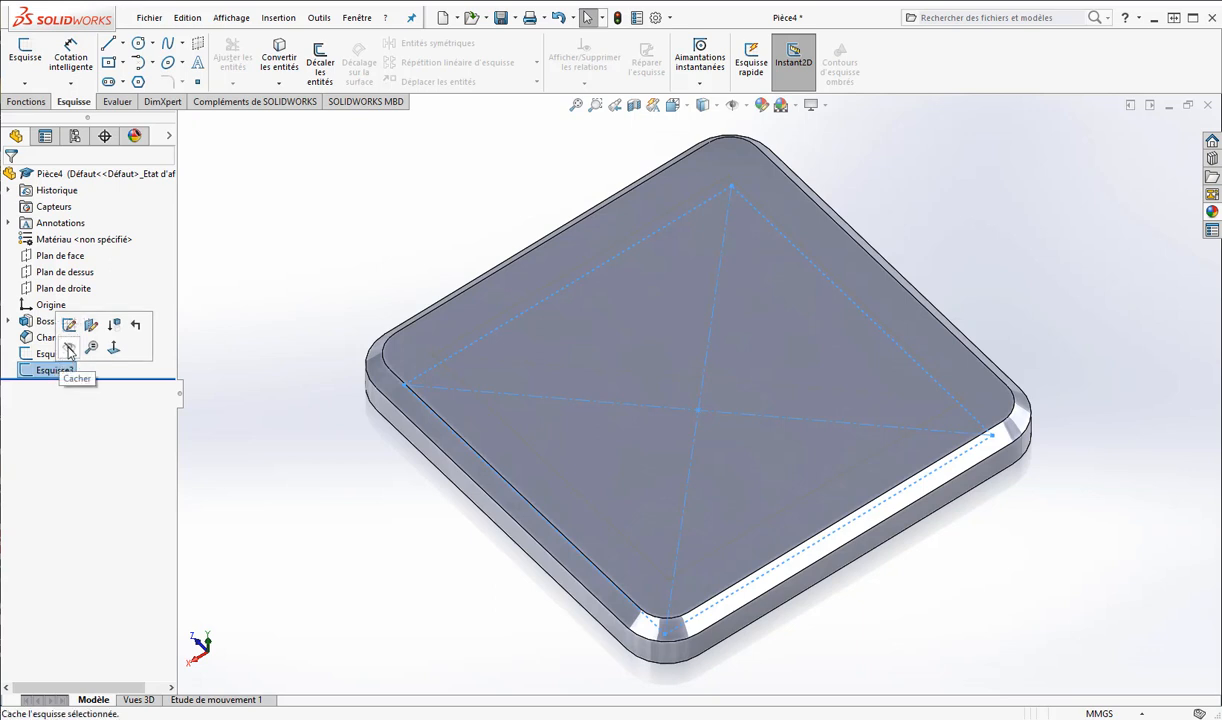
left_click(69, 349)
Set up a simple hole in the Hole Wizard: ISO, Tailles de perçage, size Ø12.0, blind (Borgne), 10 mm deep.
mouse_move(368, 450)
middle_mouse_down()
mouse_move(347, 379)
mouse_move(370, 376)
mouse_move(295, 386)
middle_mouse_up()
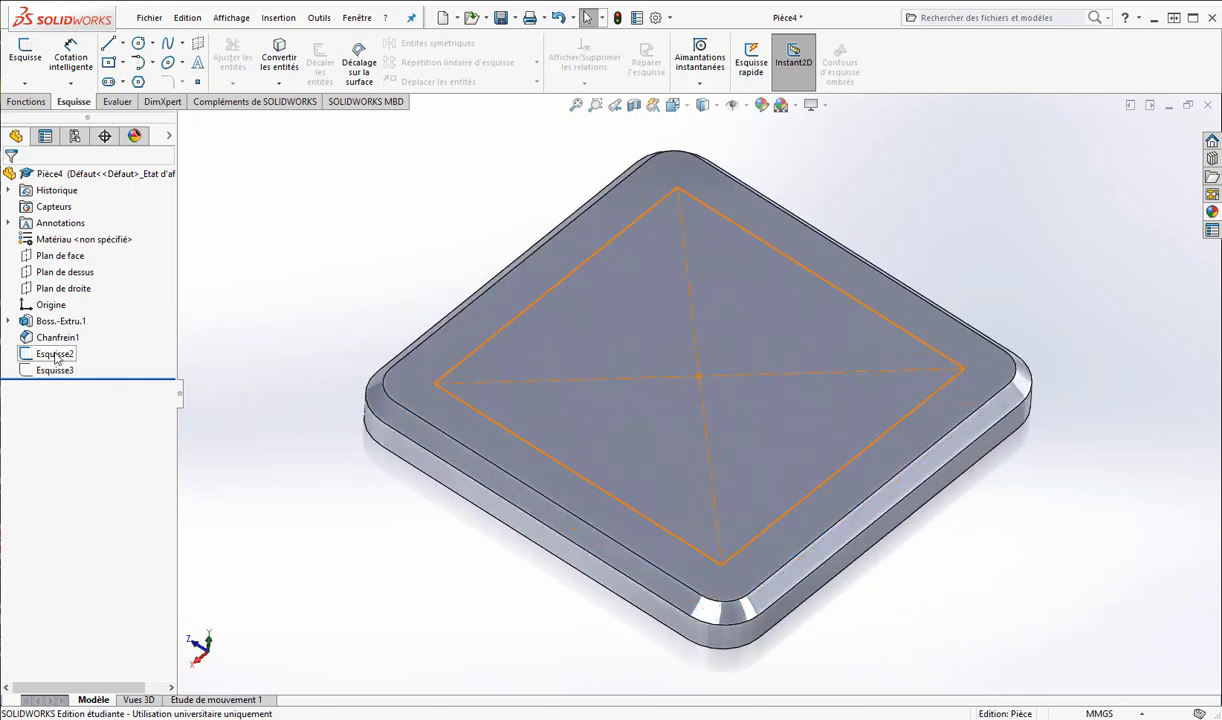
middle_click_drag(298, 521, 322, 450)
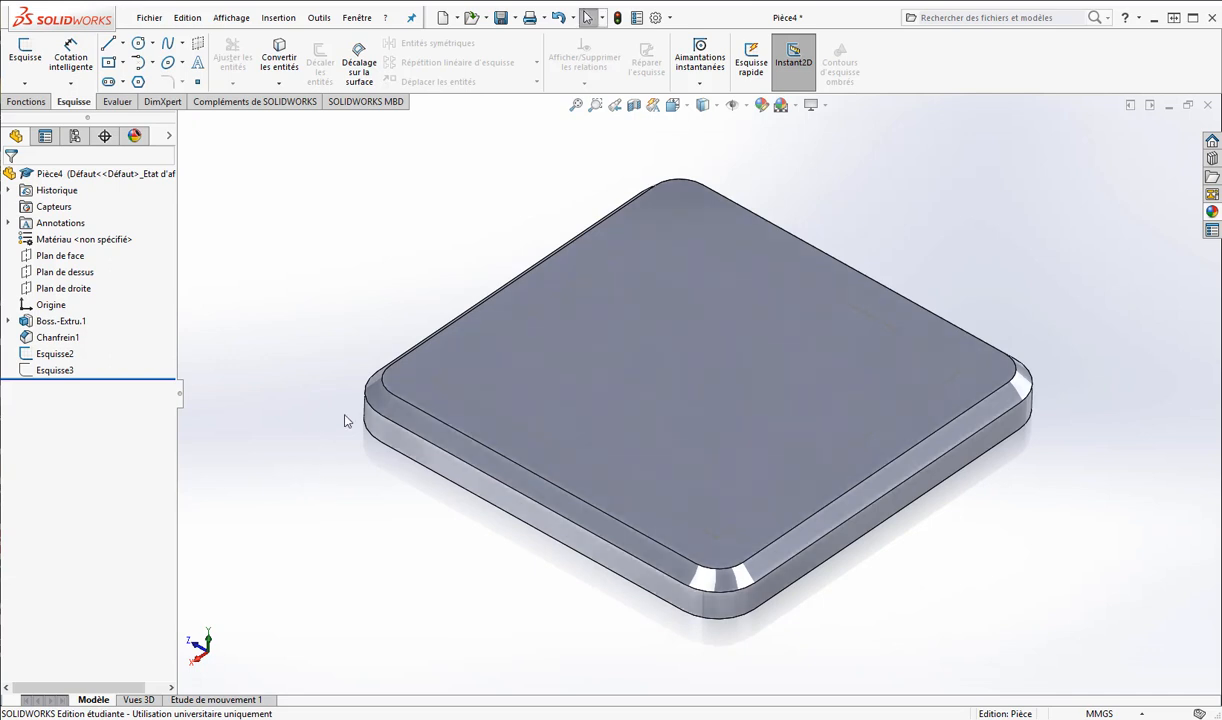
scroll(1031, 417, "down", 2)
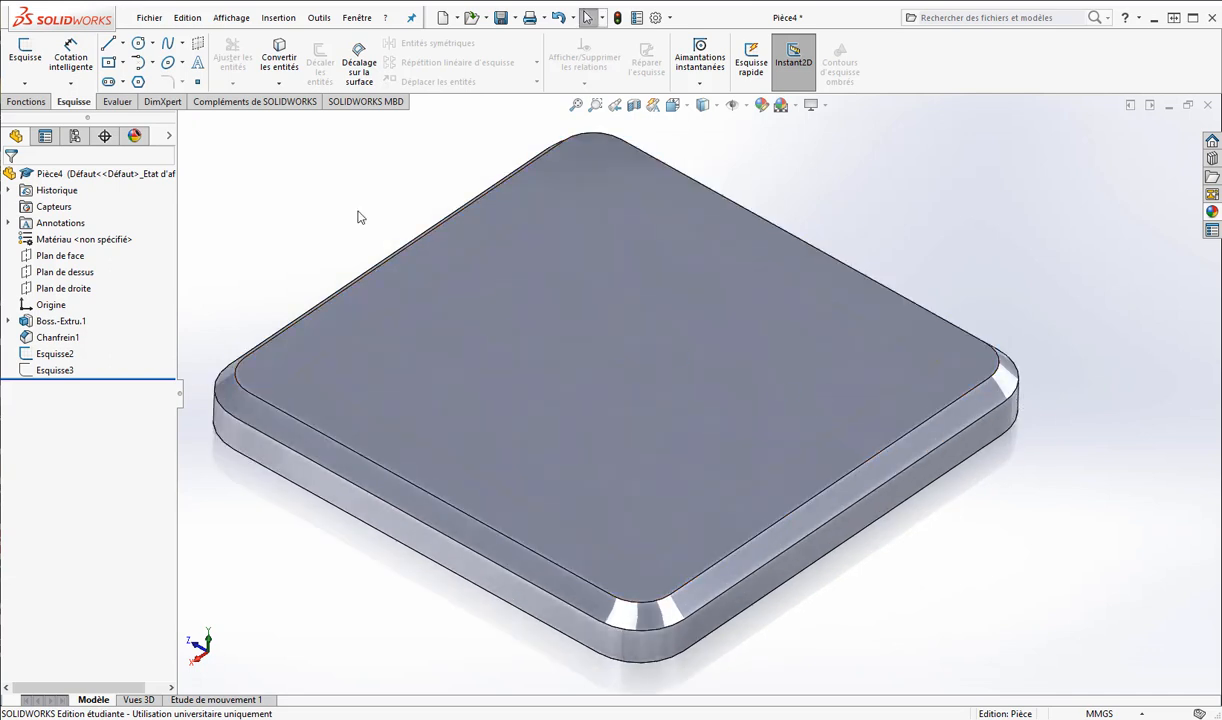
left_click(39, 104)
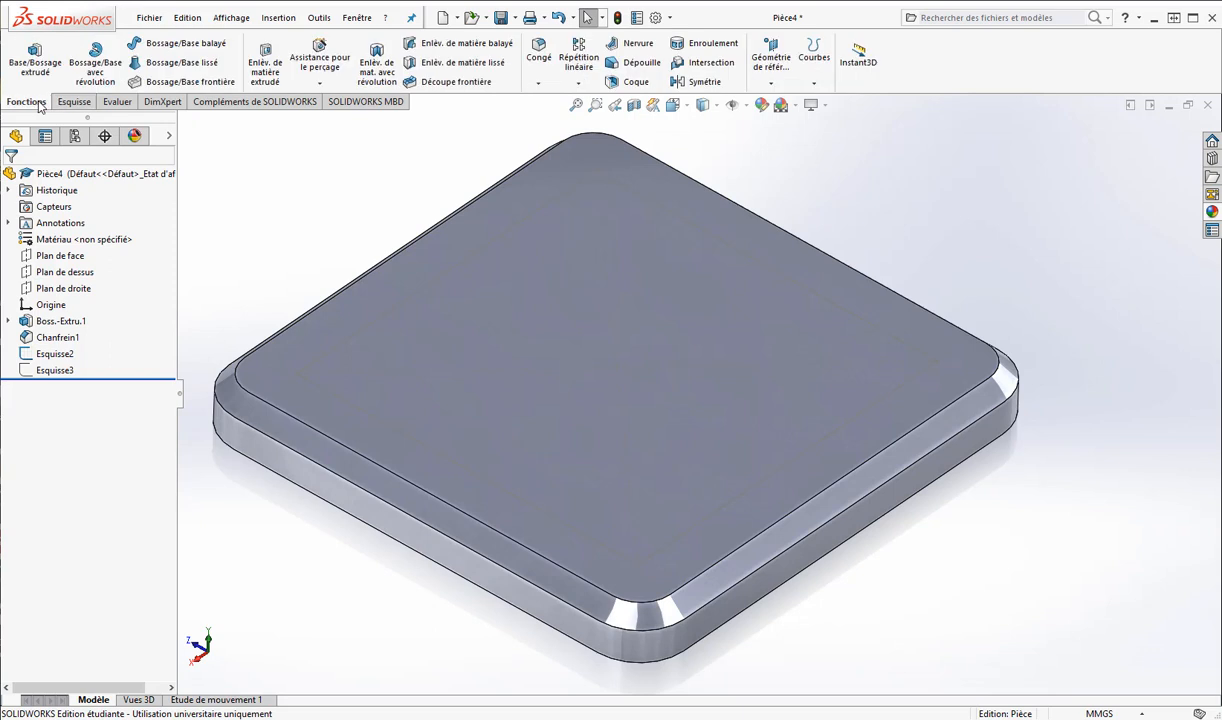
left_click(318, 58)
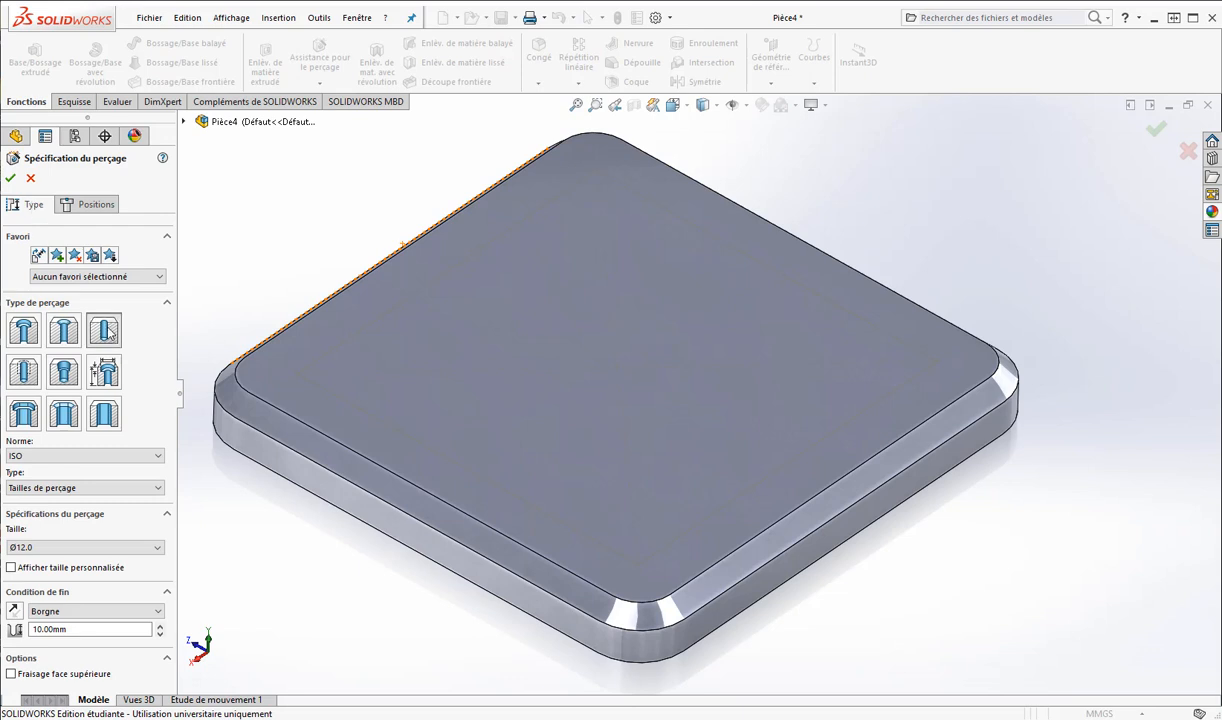
left_click(93, 457)
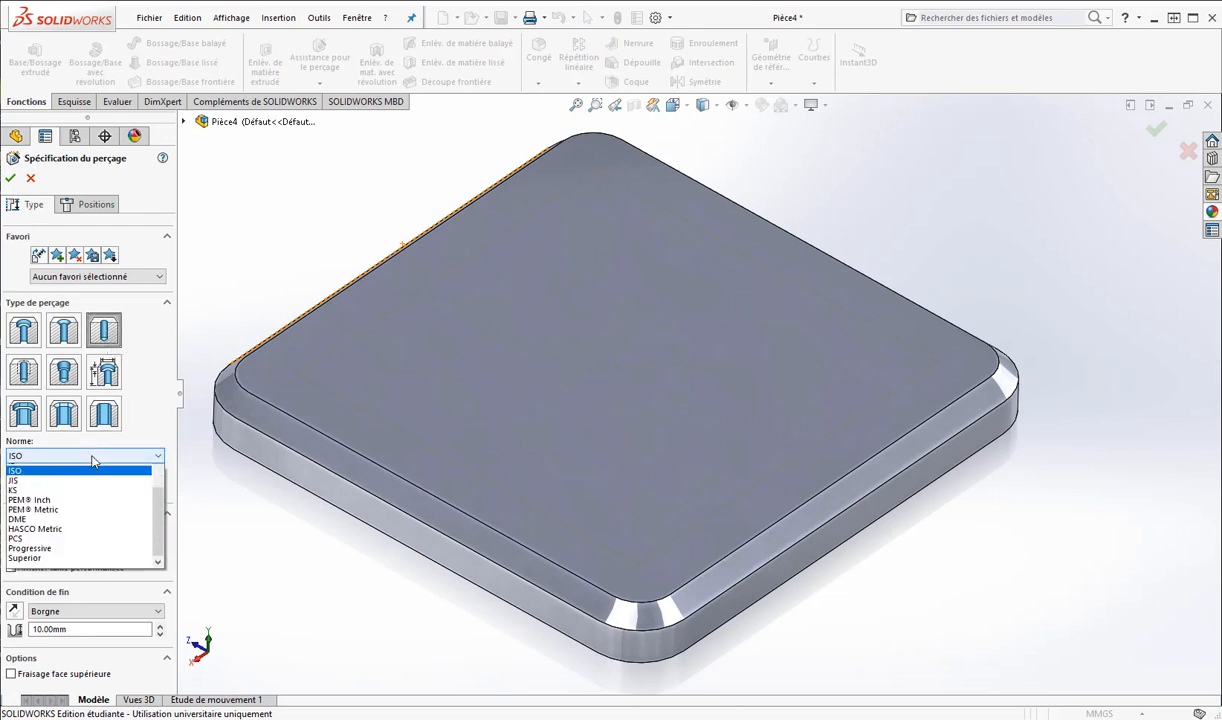
left_click(94, 458)
left_click(96, 488)
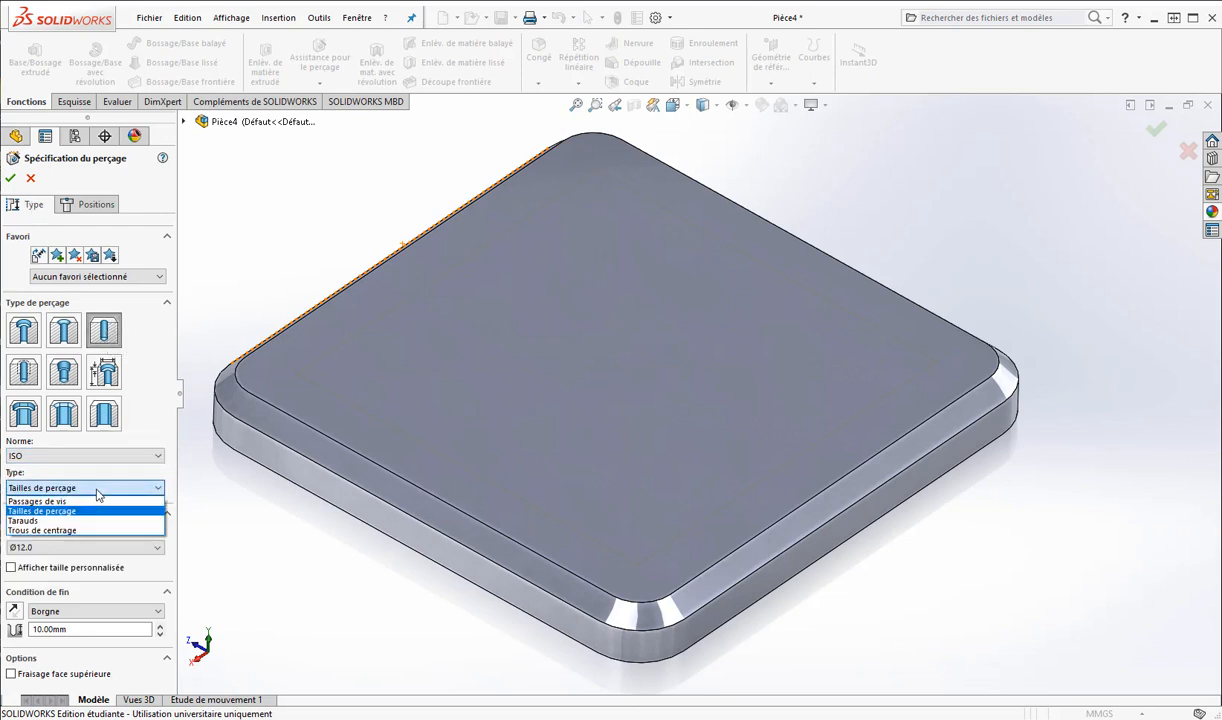
left_click(97, 488)
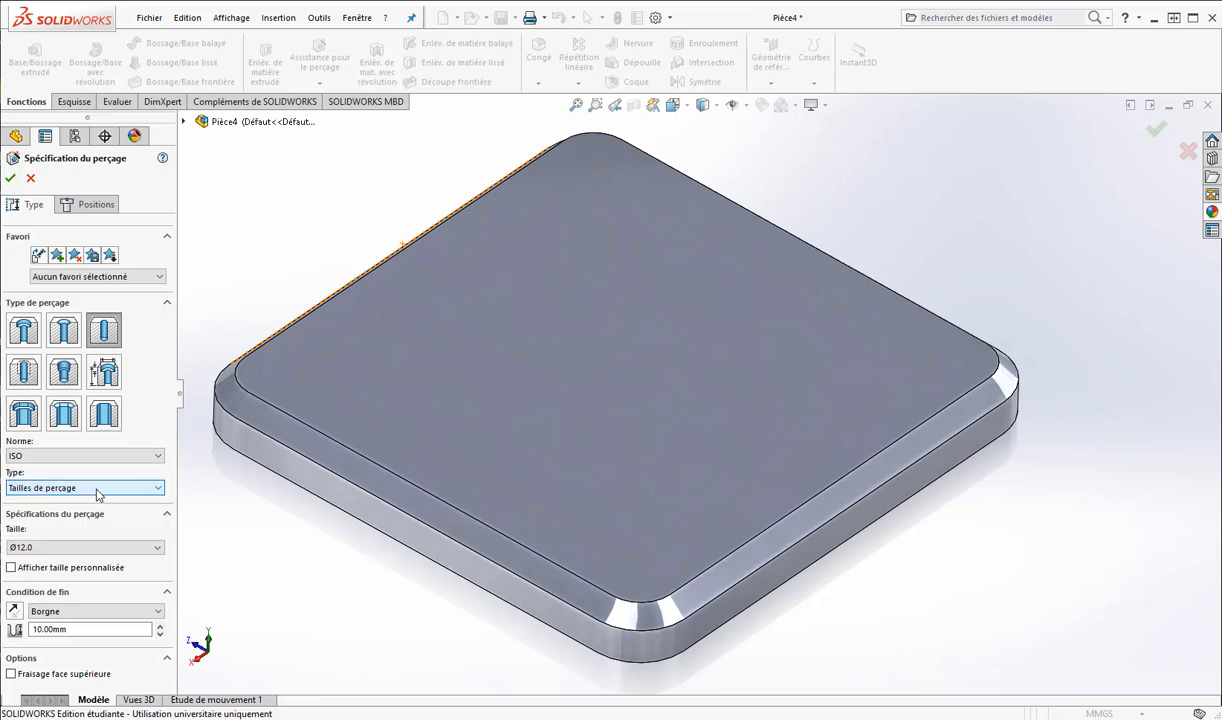
left_click(59, 549)
left_click(57, 551)
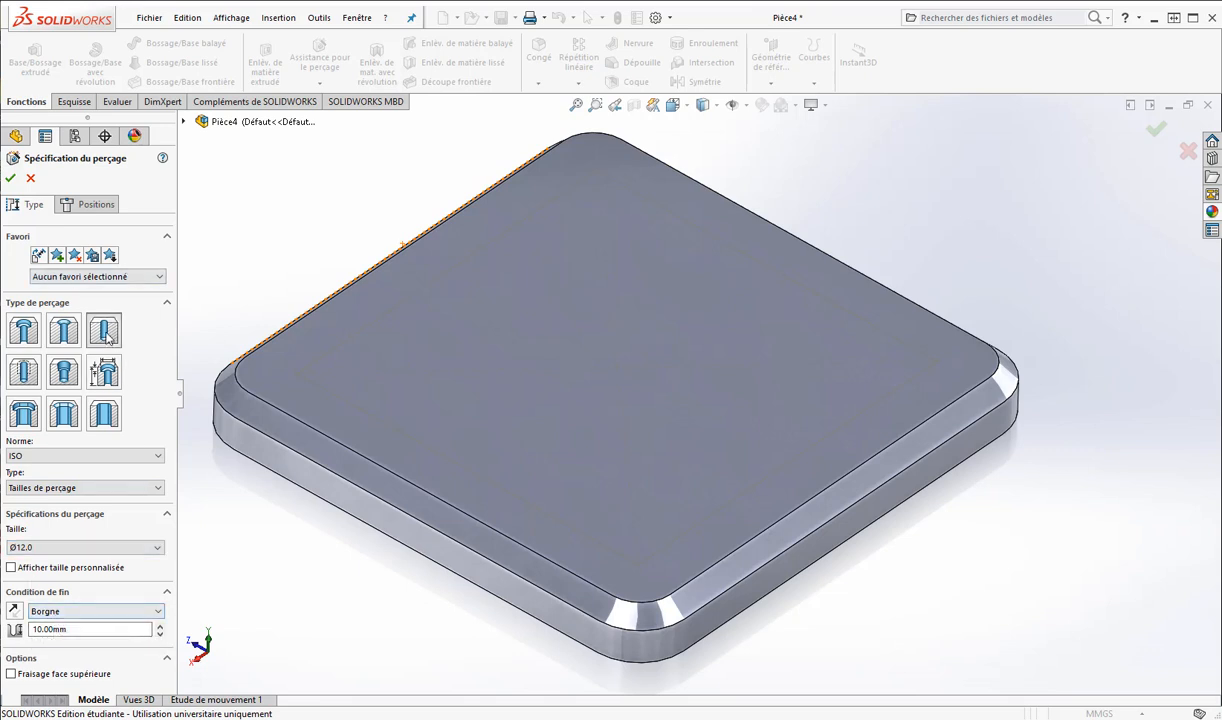
Place the Ø12.0 holes on the plate's top face at the four corners of the 225 mm square and create them.
left_click(95, 205)
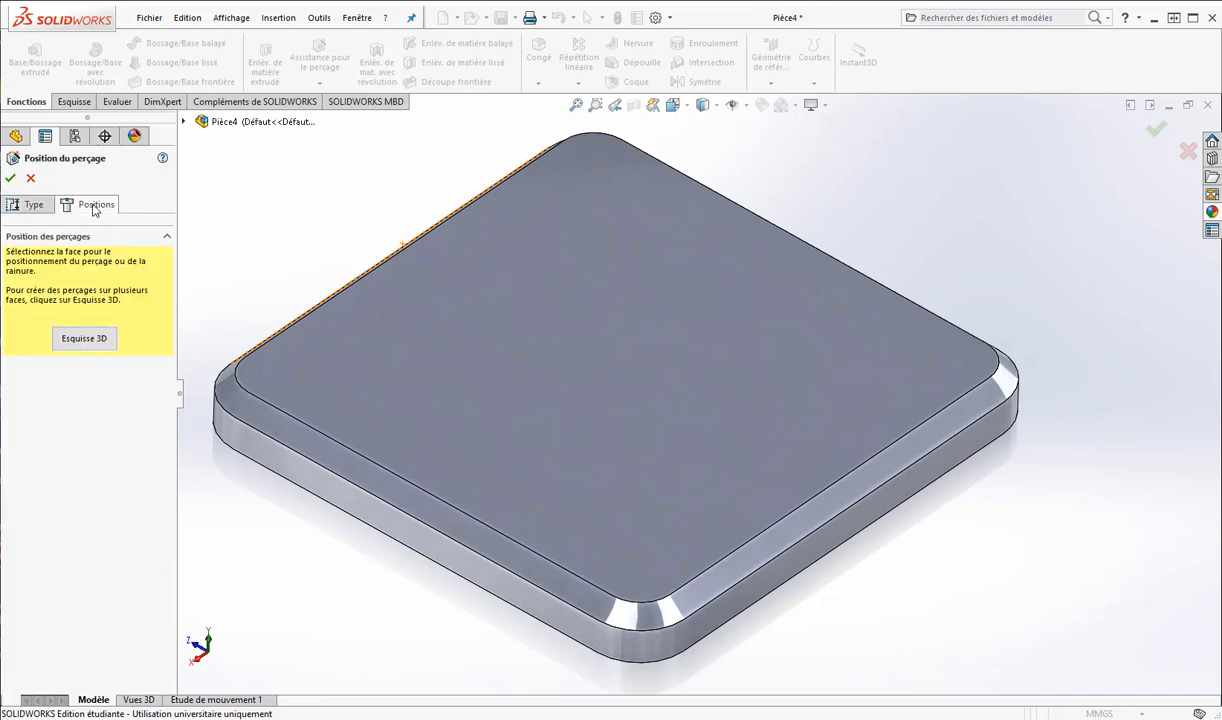
left_click(462, 381)
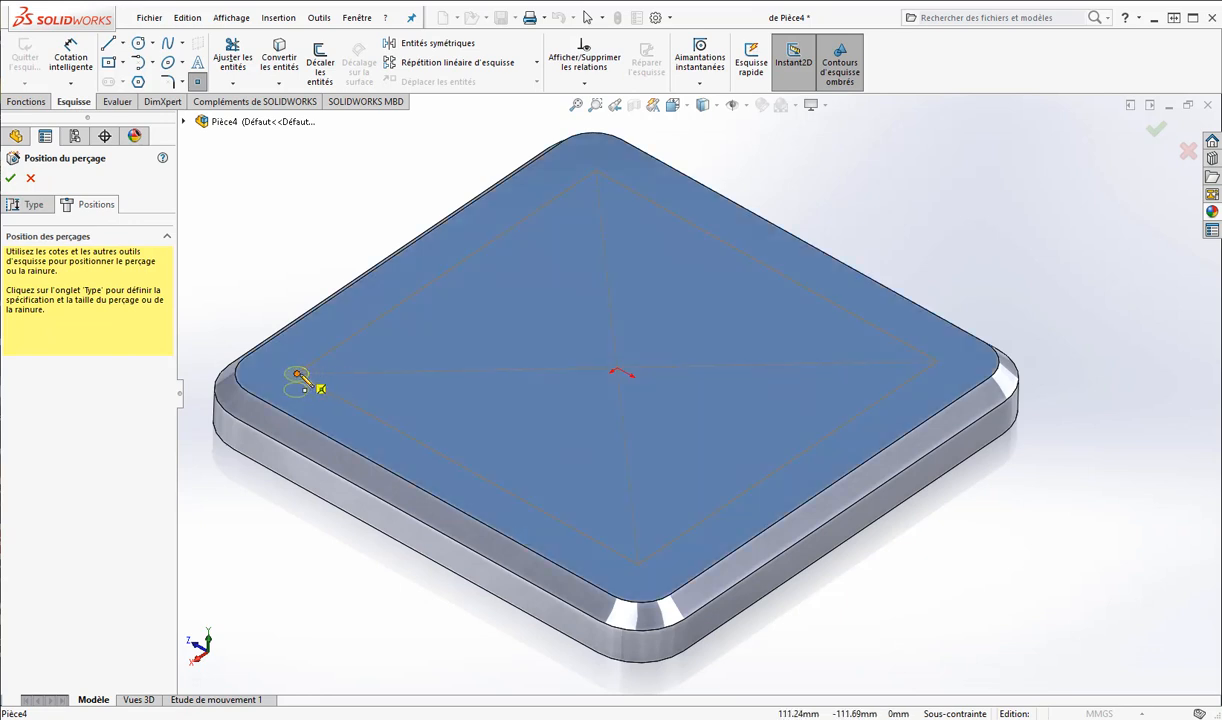
left_click(301, 377)
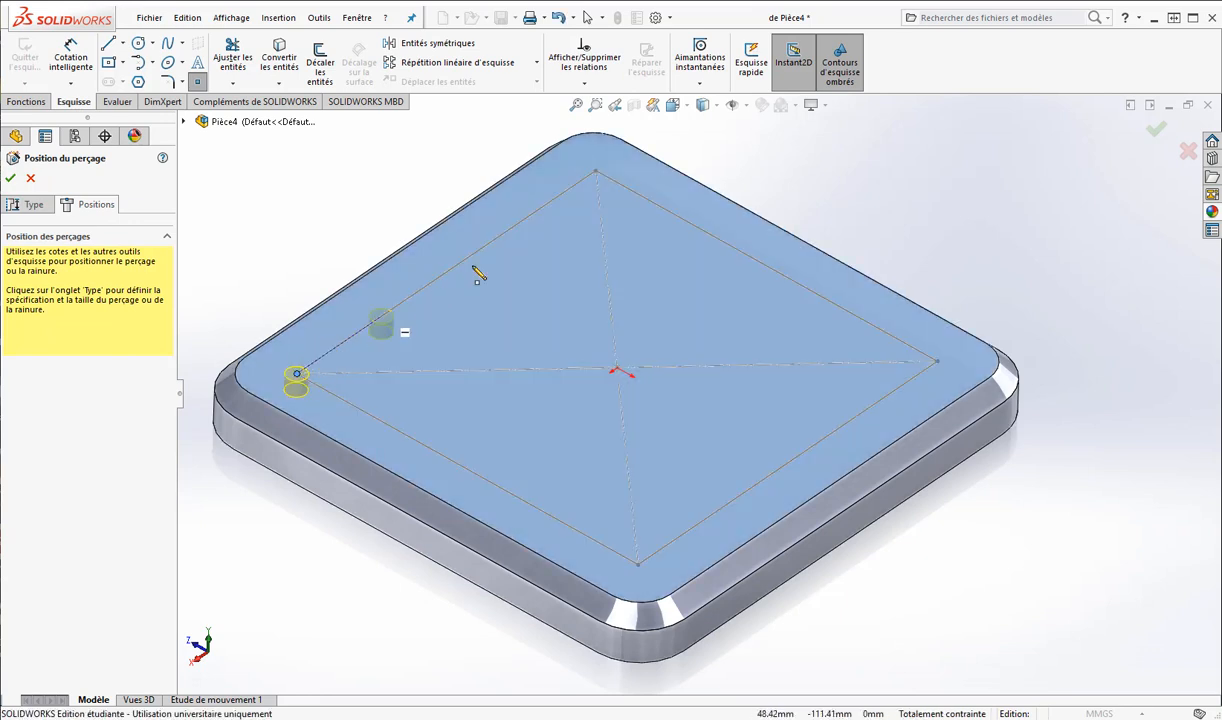
left_click(596, 173)
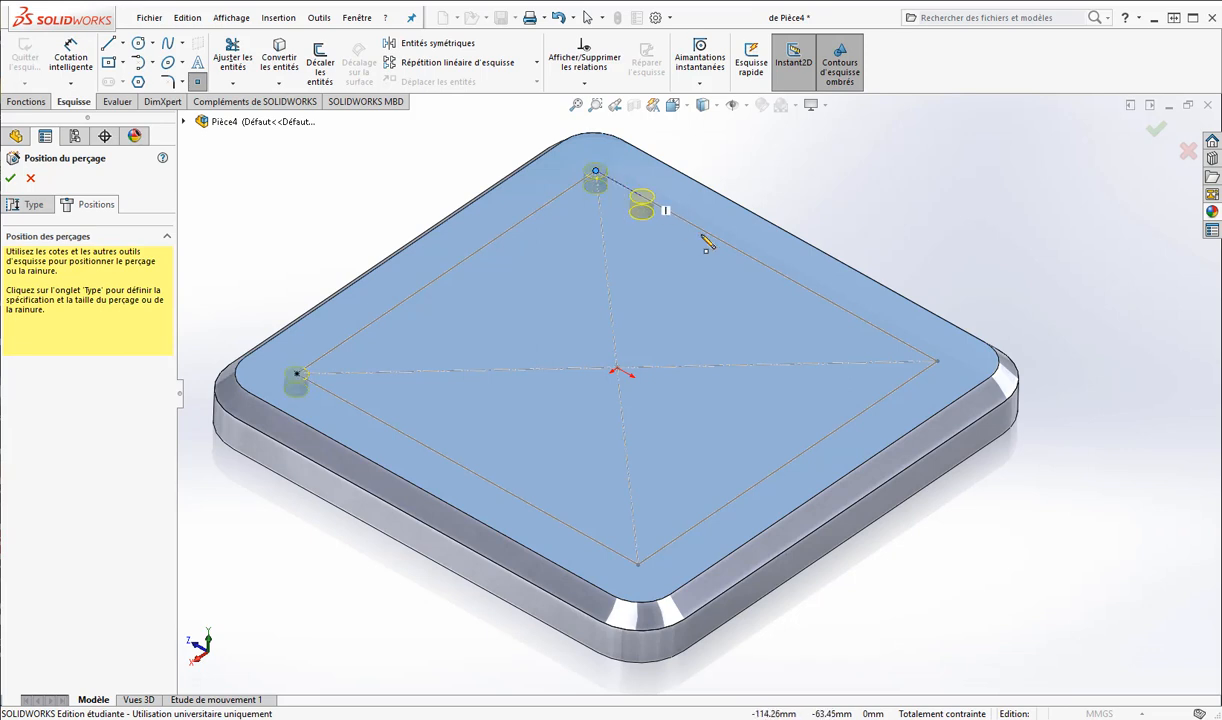
left_click(937, 365)
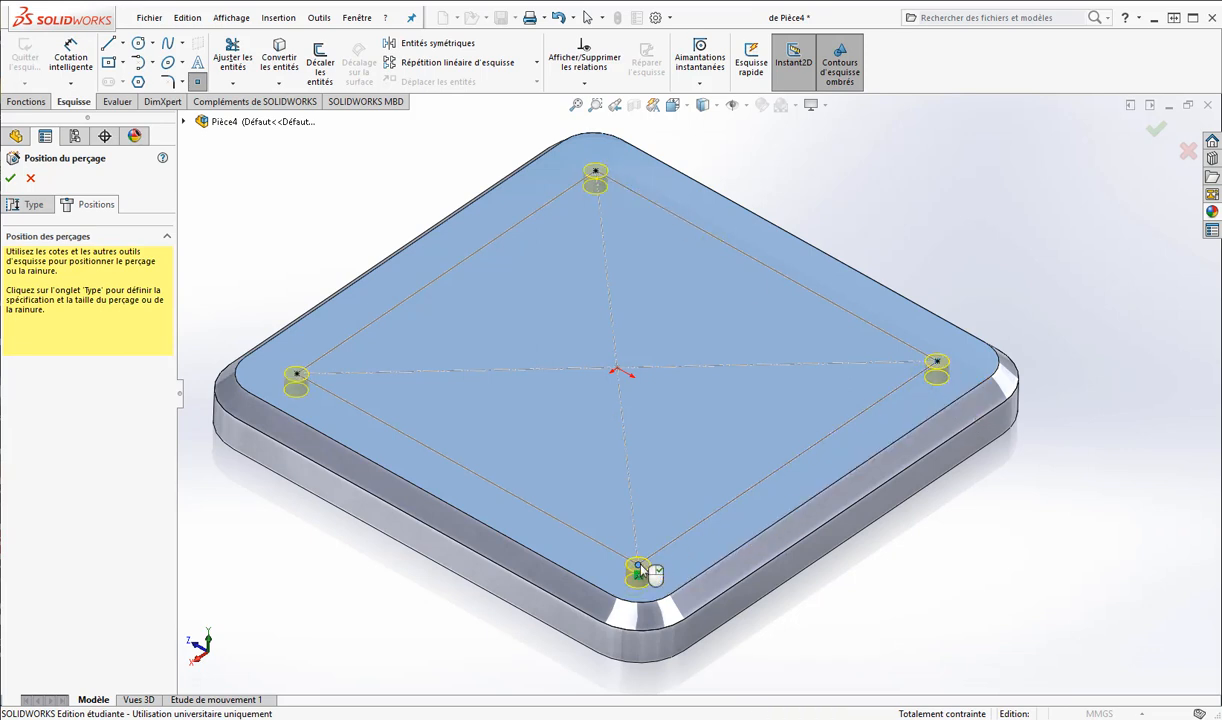
left_click(638, 566)
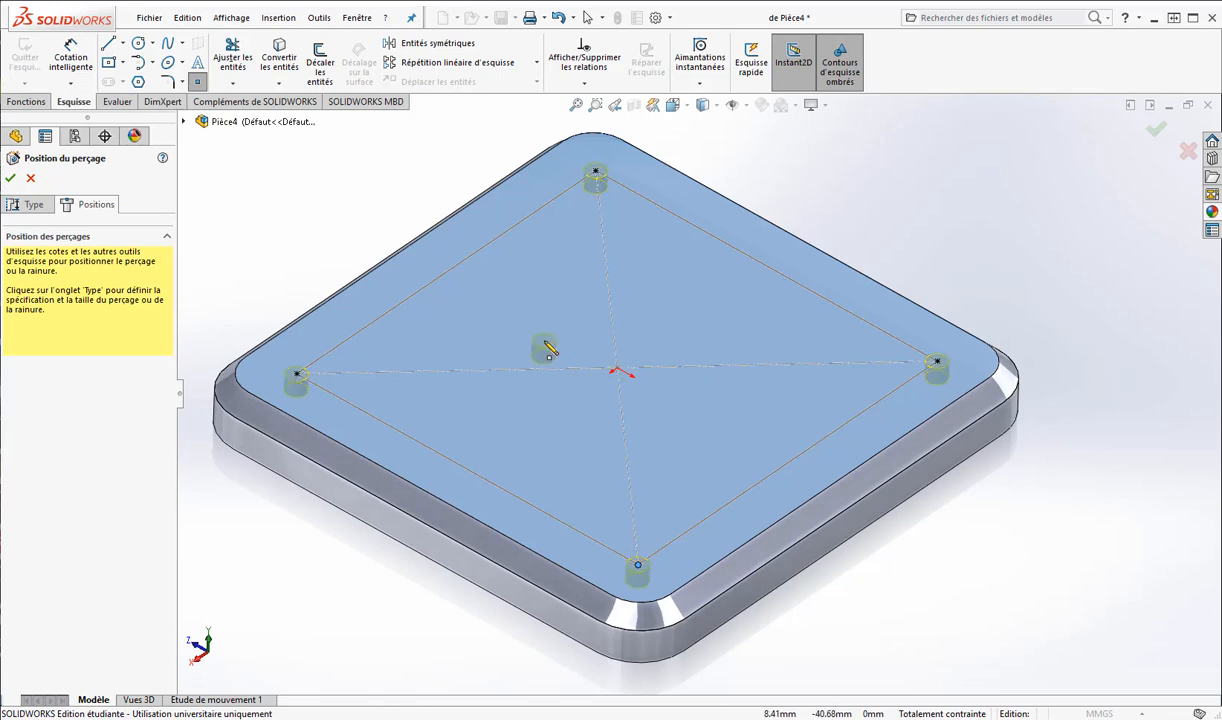
left_click(10, 177)
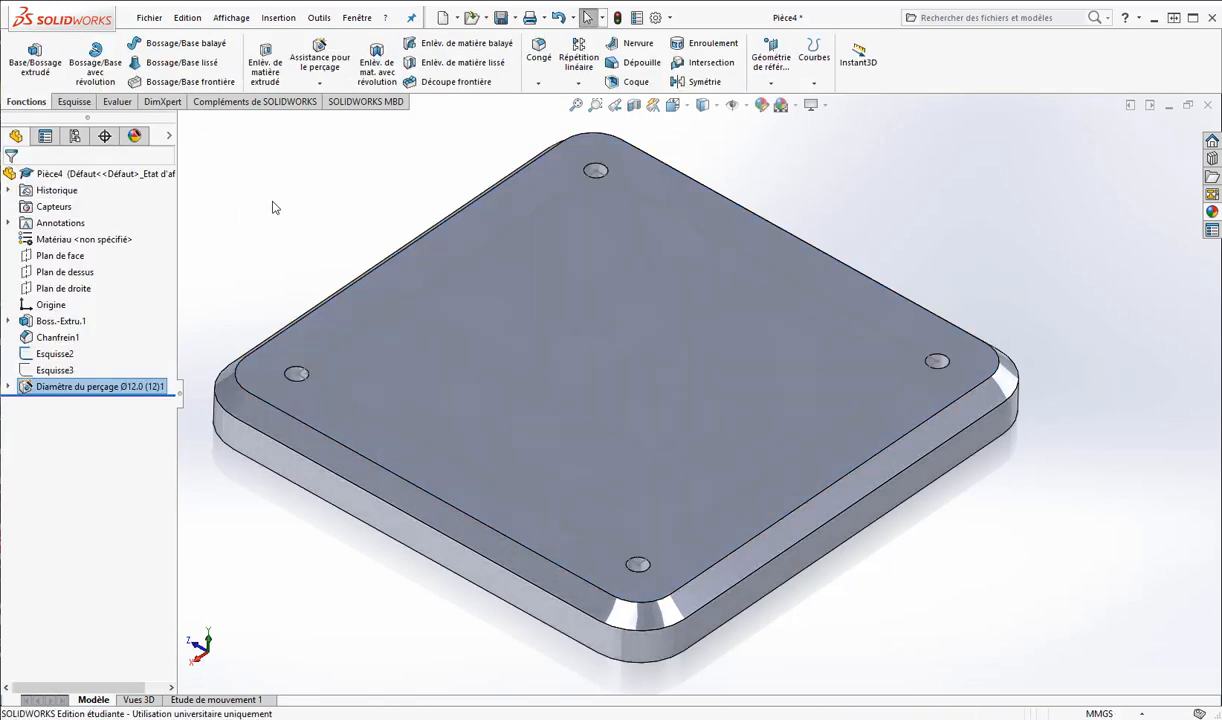
Examine the drilled holes in the plate's top face up close, including their depth and bottom shape.
mouse_move(319, 251)
middle_mouse_down()
mouse_move(316, 319)
mouse_move(309, 268)
middle_mouse_up()
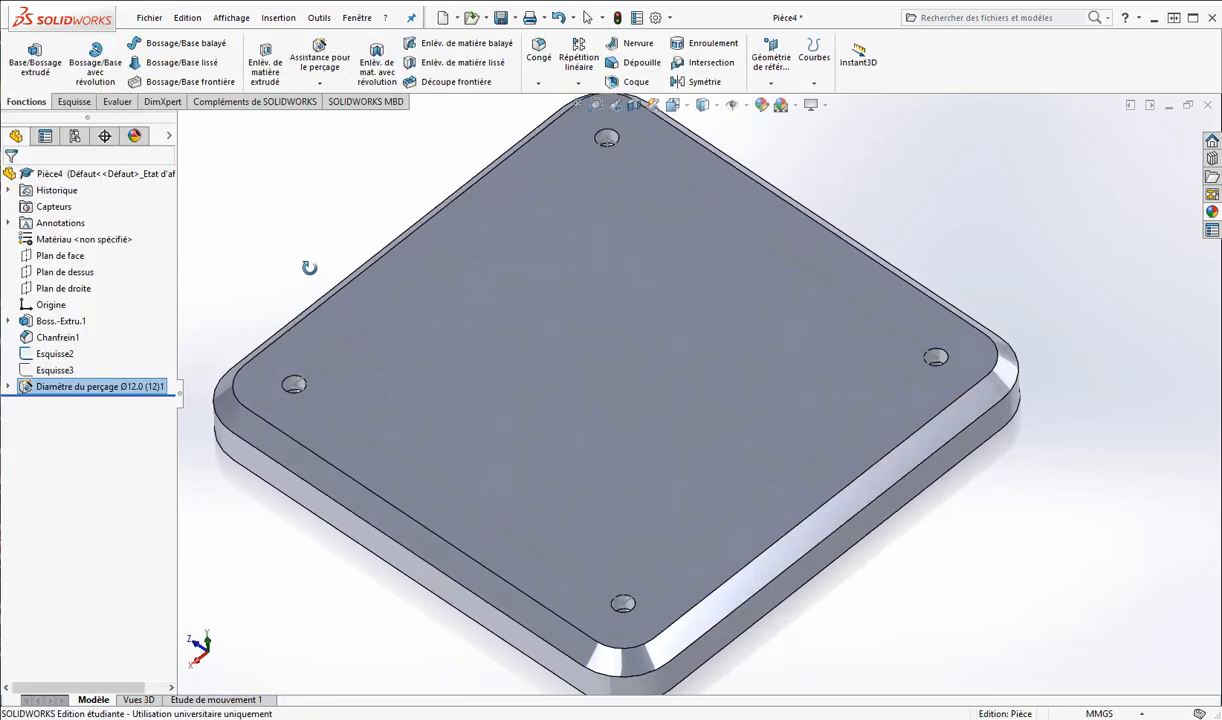
scroll(839, 316, "down", 8)
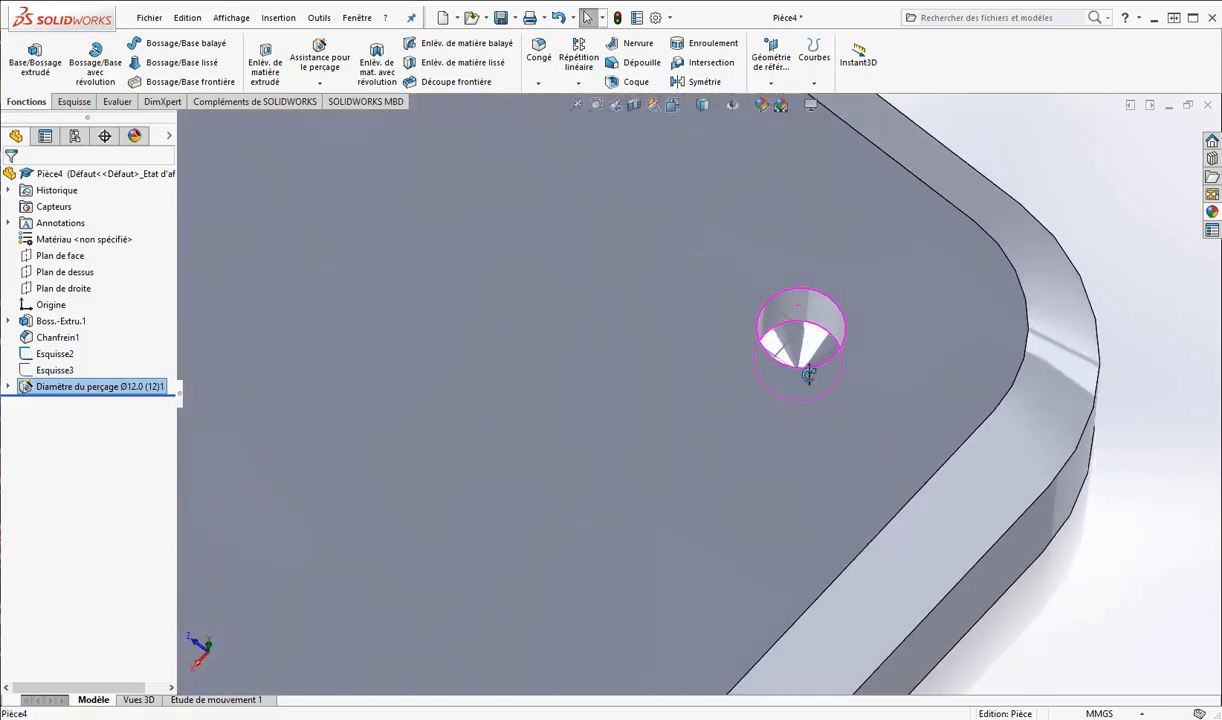
middle_click_drag(809, 374, 798, 313)
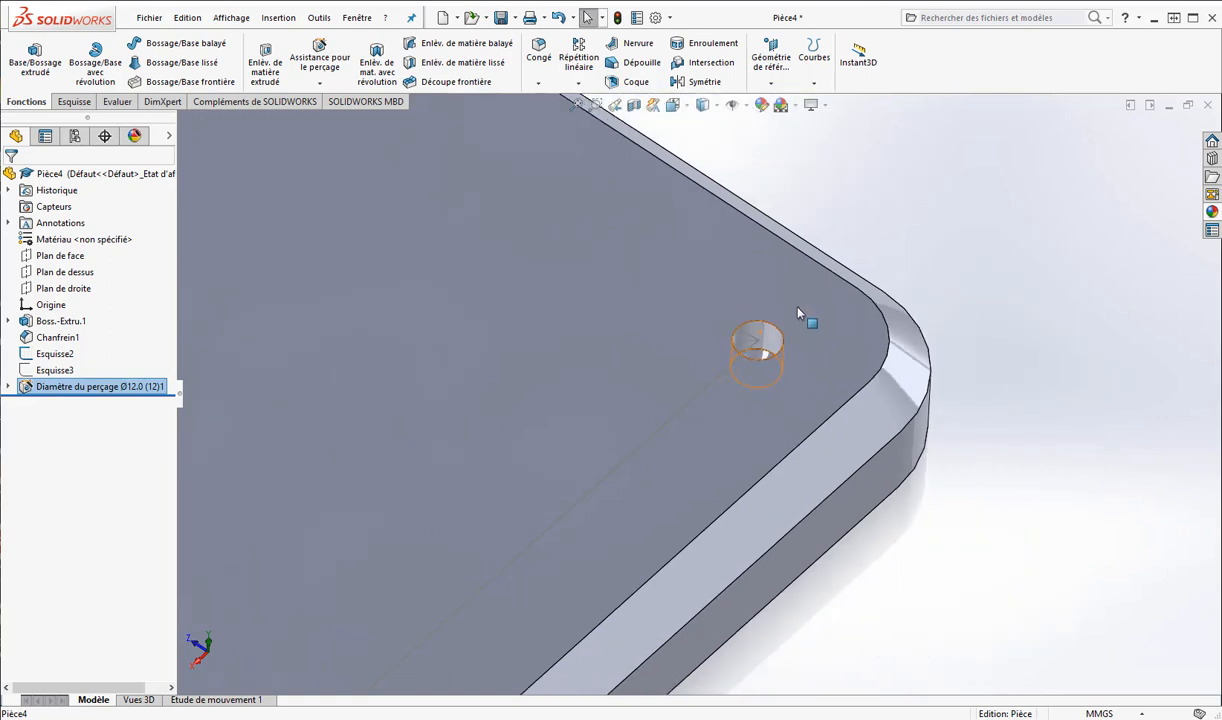
scroll(798, 313, "up", 10)
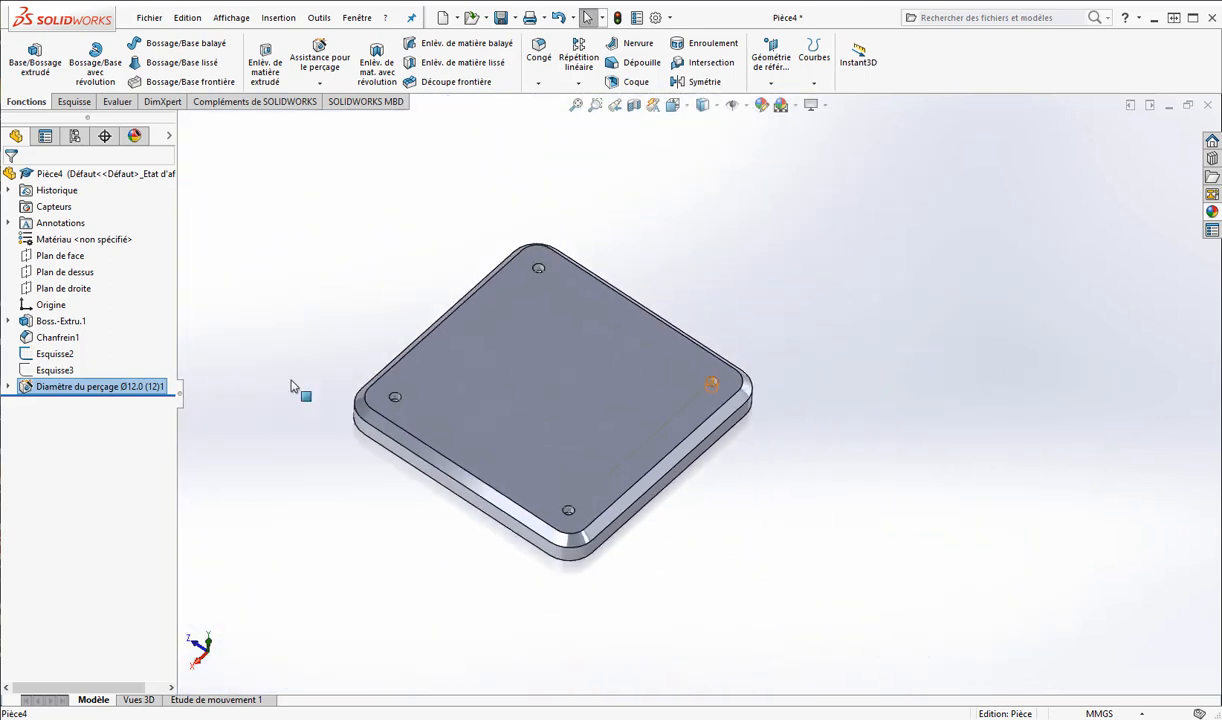
scroll(252, 367, "down", 2)
mouse_move(864, 428)
middle_mouse_down()
mouse_move(870, 411)
mouse_move(860, 434)
middle_mouse_up()
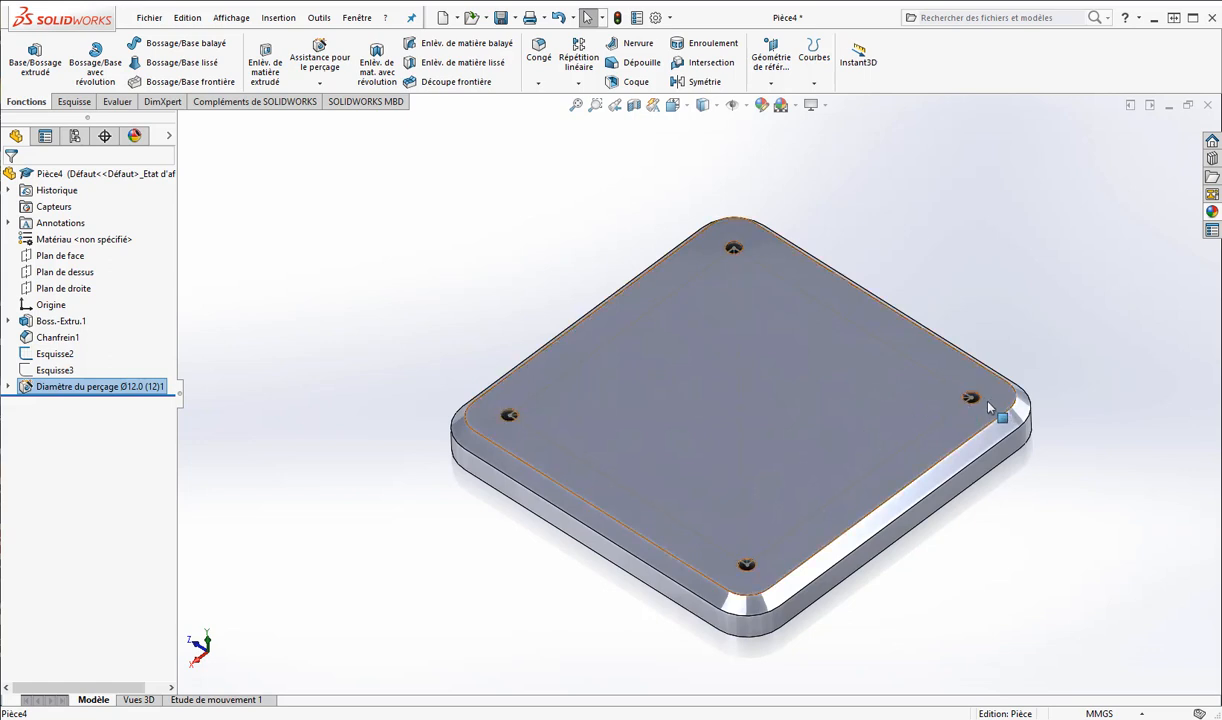
scroll(988, 407, "down", 5)
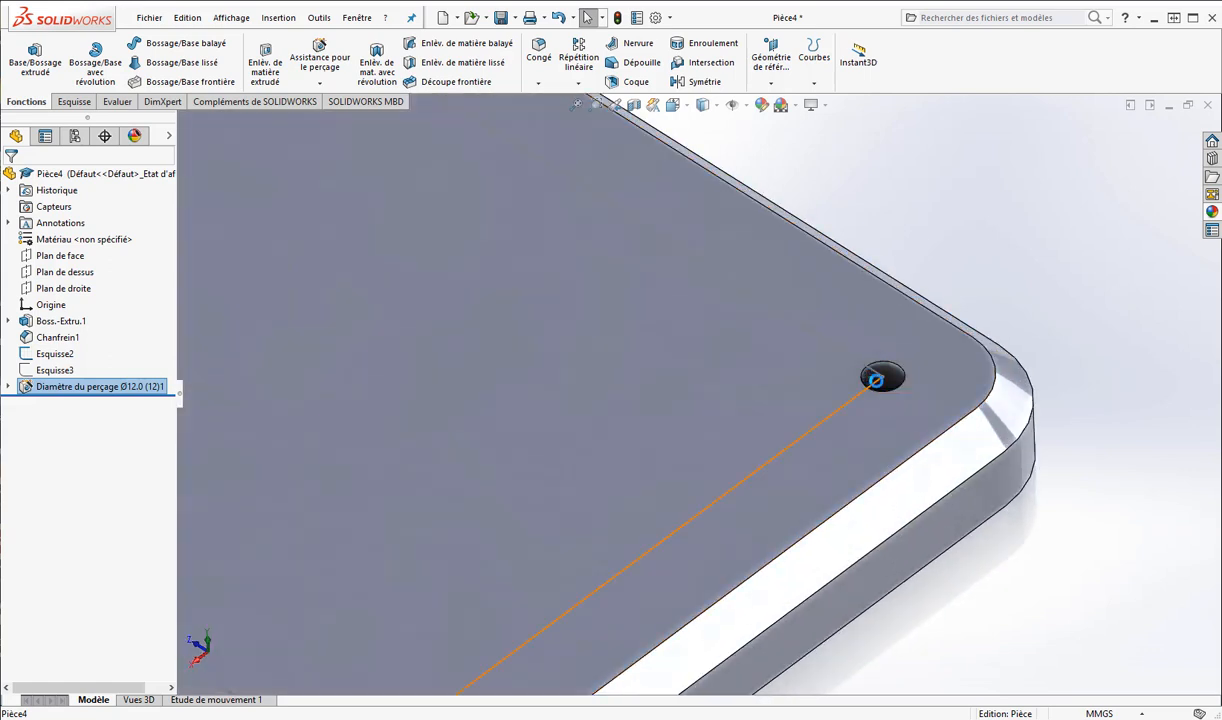
Turn off RealView graphics for the display of the drilled plate.
left_click(812, 105)
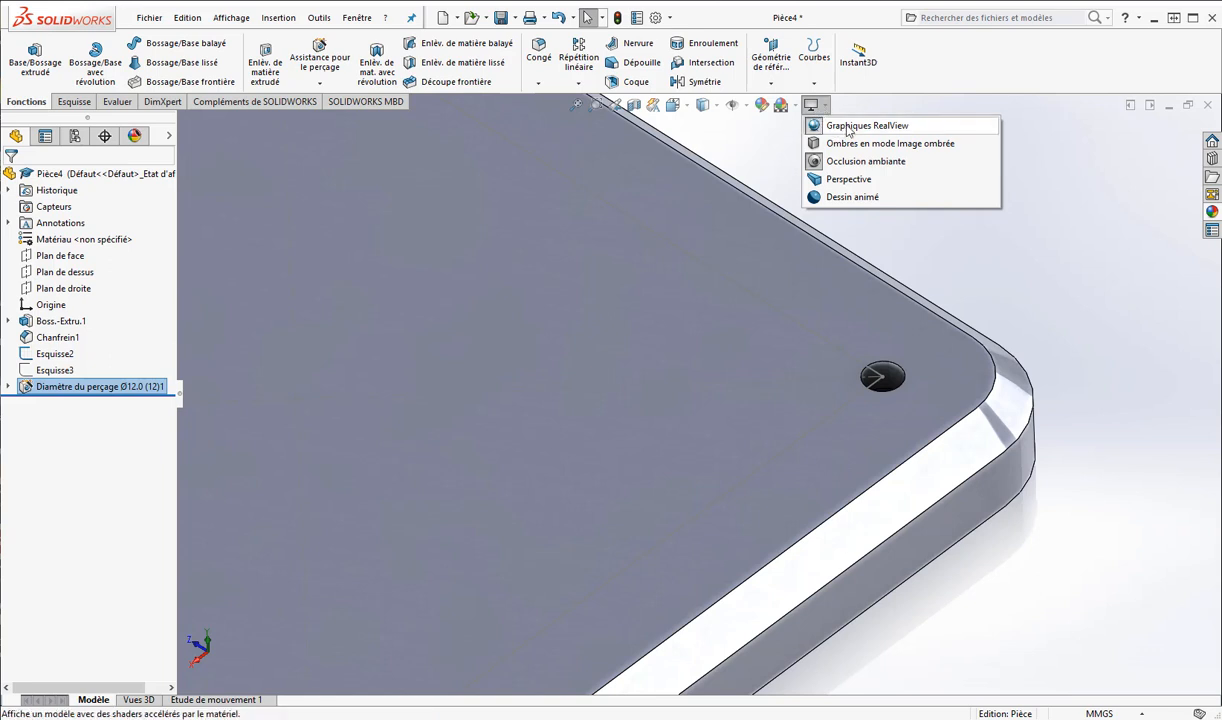
left_click(848, 126)
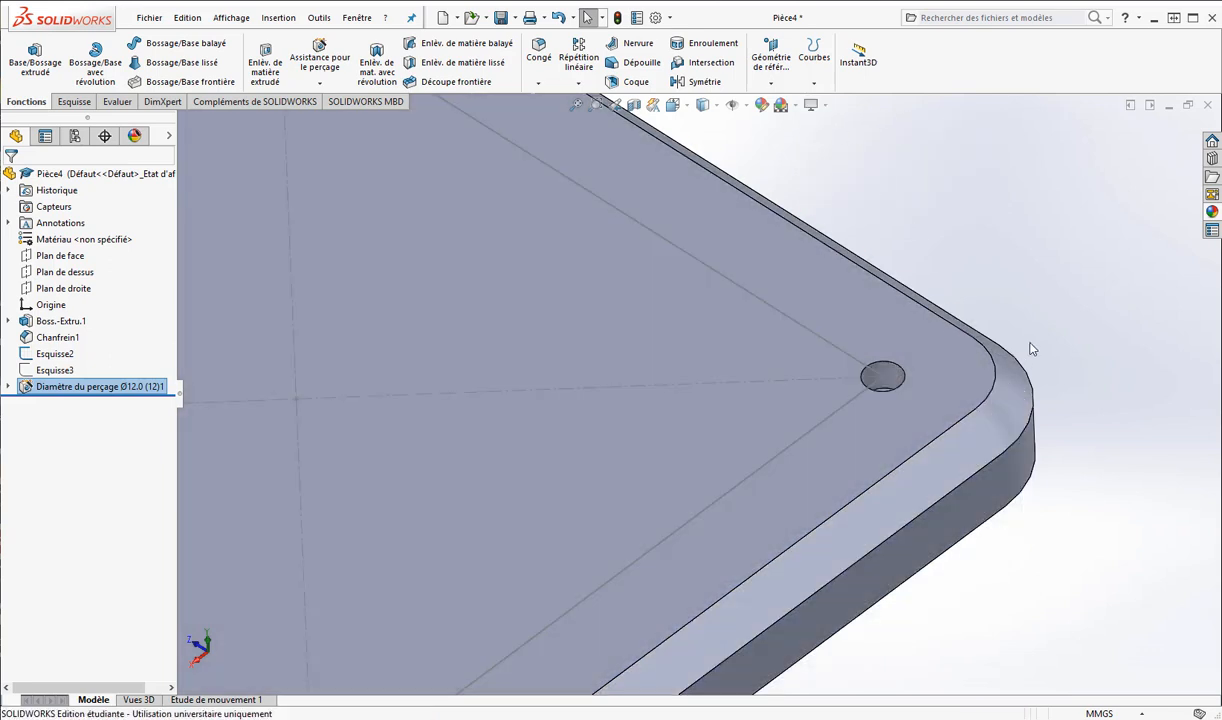
scroll(1033, 347, "up", 3)
scroll(830, 355, "up", 1)
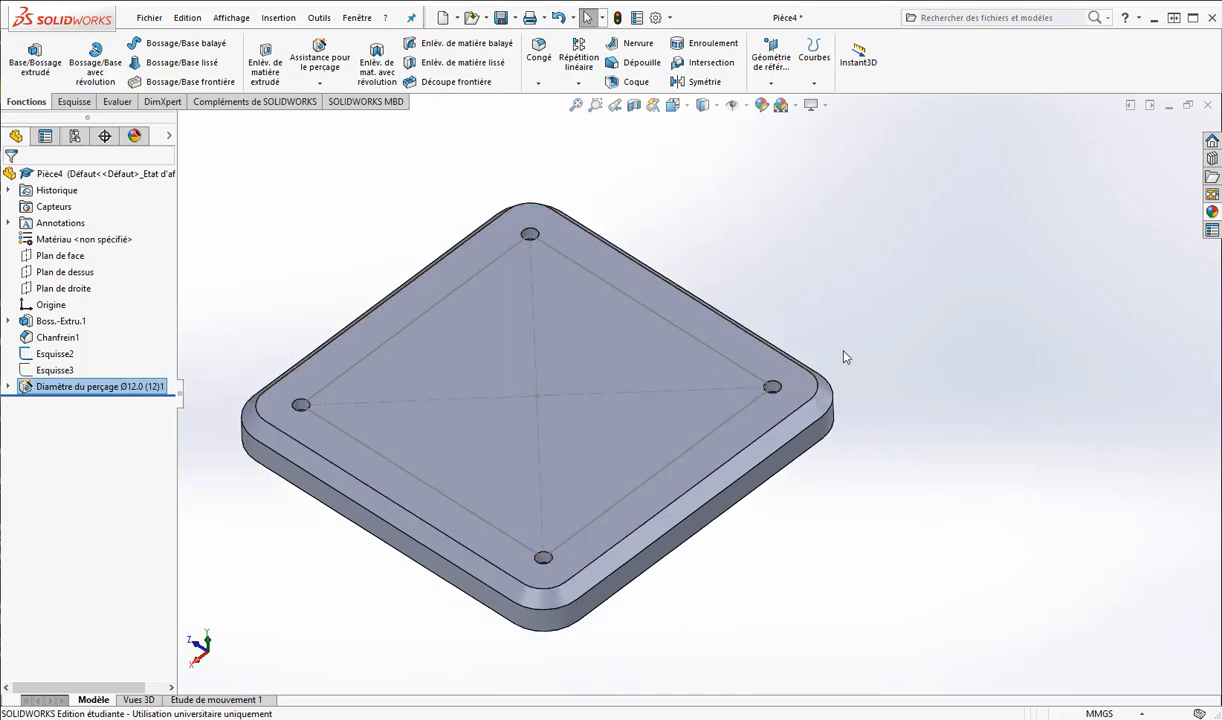
scroll(401, 354, "down", 1)
middle_click_drag(521, 369, 523, 350)
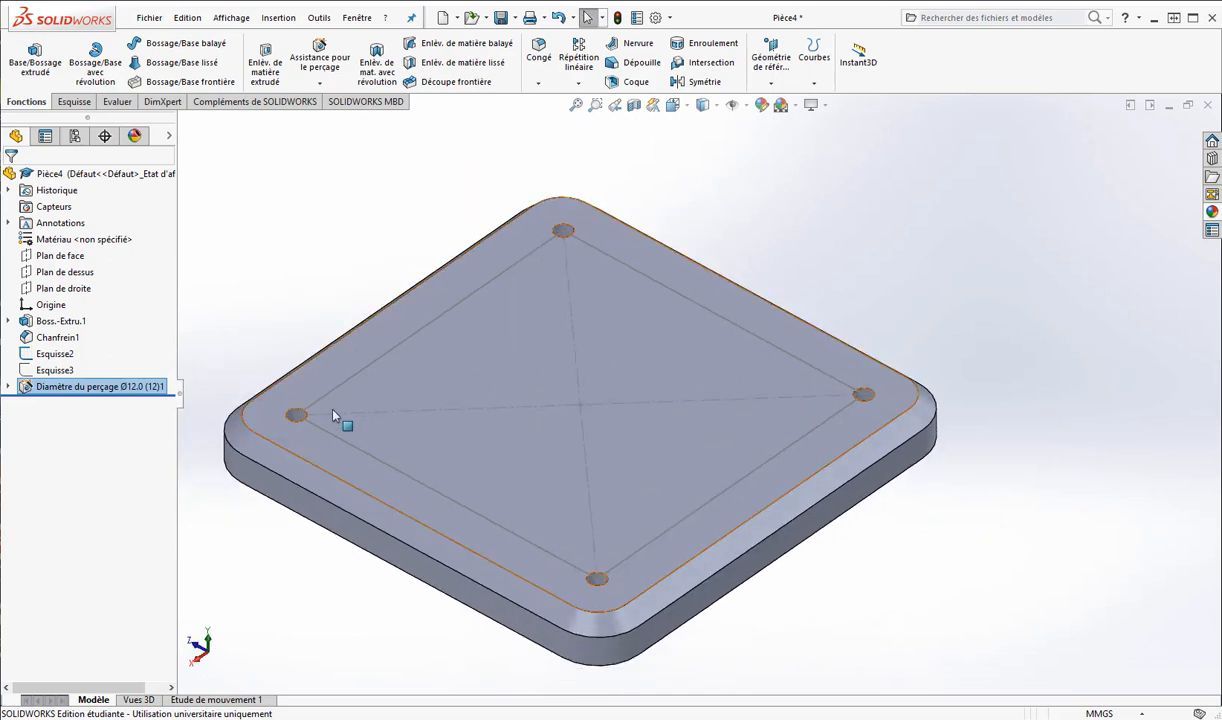
scroll(331, 412, "down", 1)
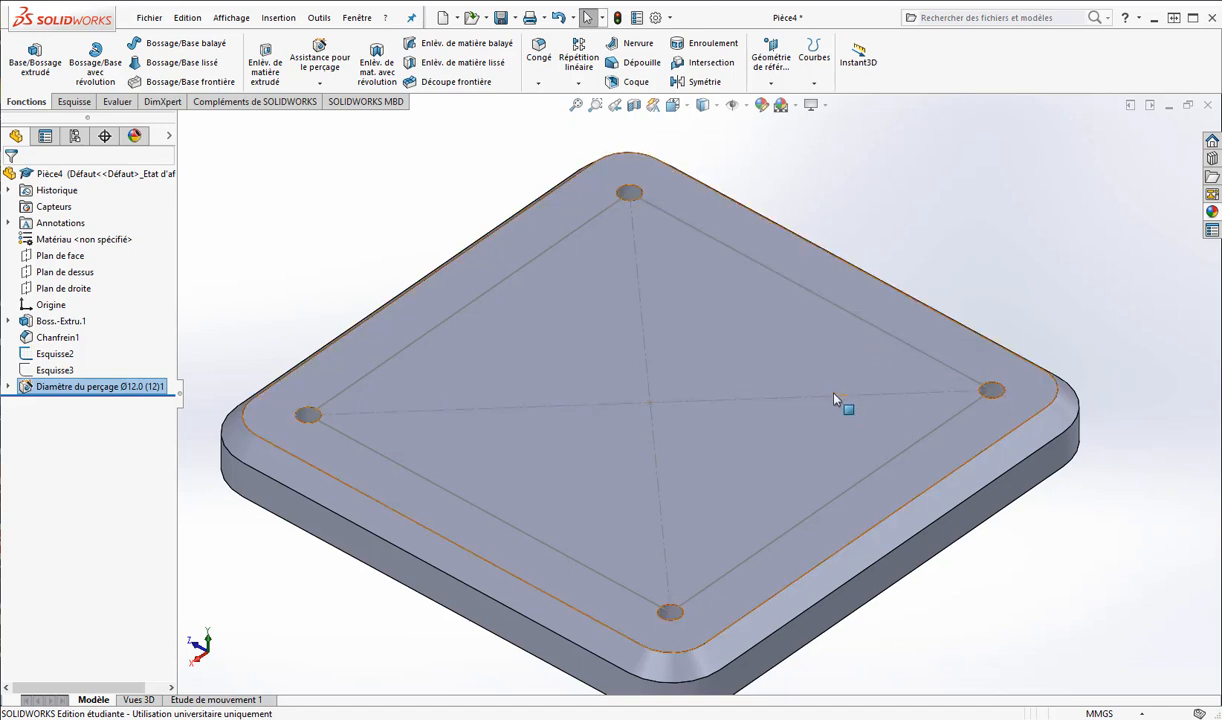
Hide the 225 mm square sketch (Esquisse2) and show the 250 mm square sketch (Esquisse3).
scroll(832, 400, "up", 1)
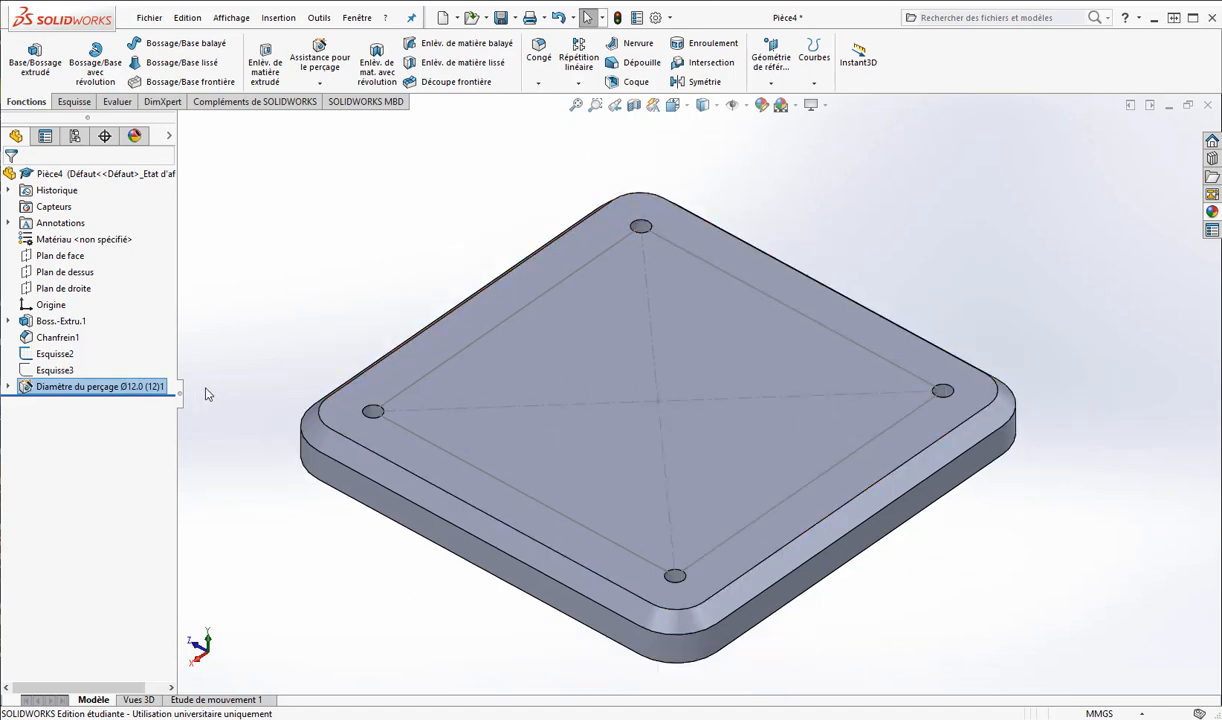
left_click(29, 358)
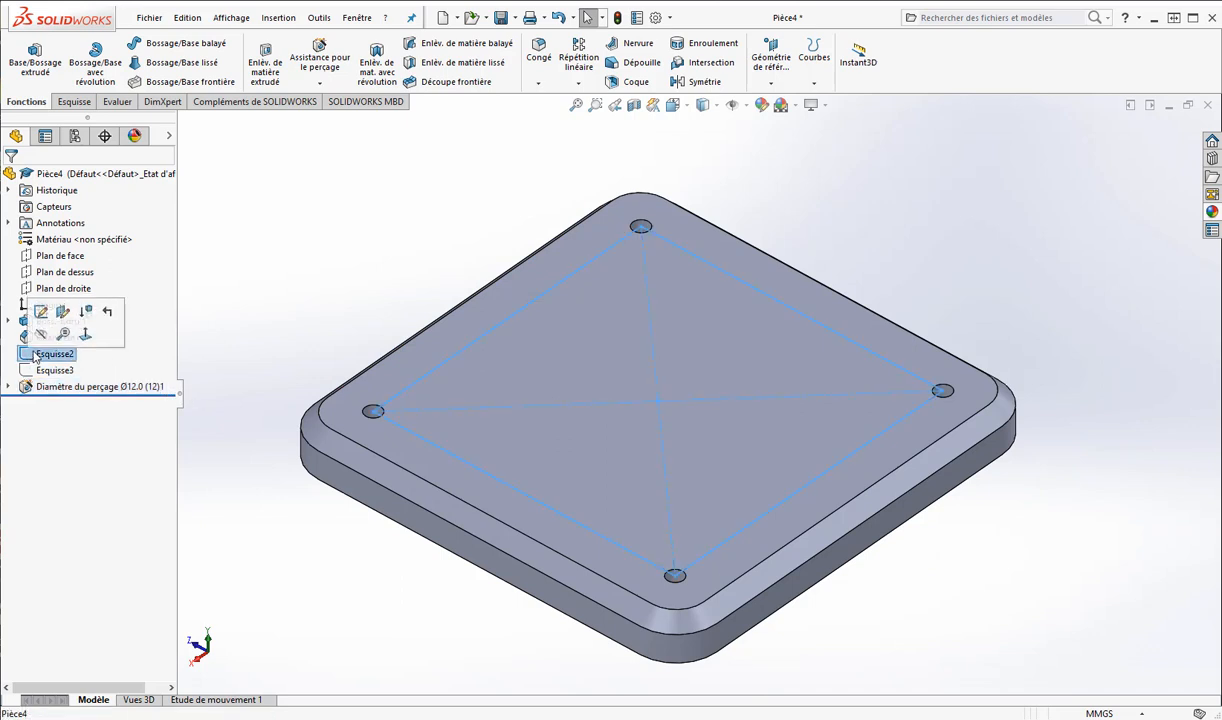
left_click(169, 137)
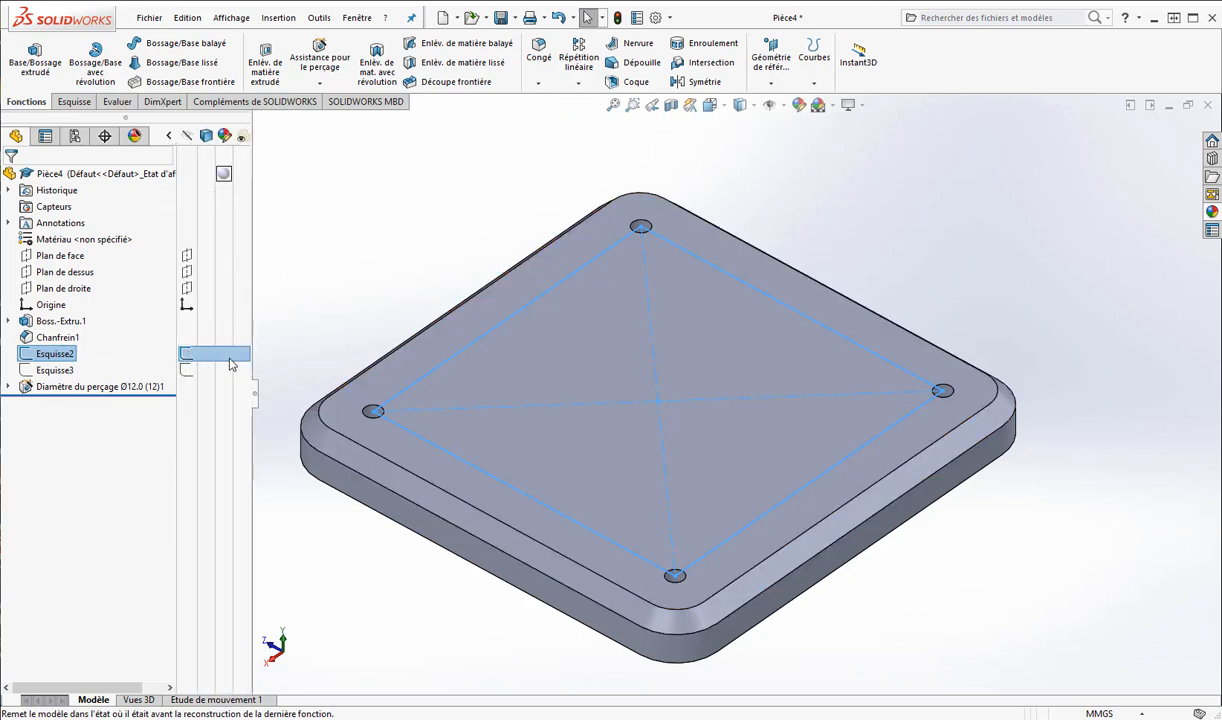
left_click(186, 357)
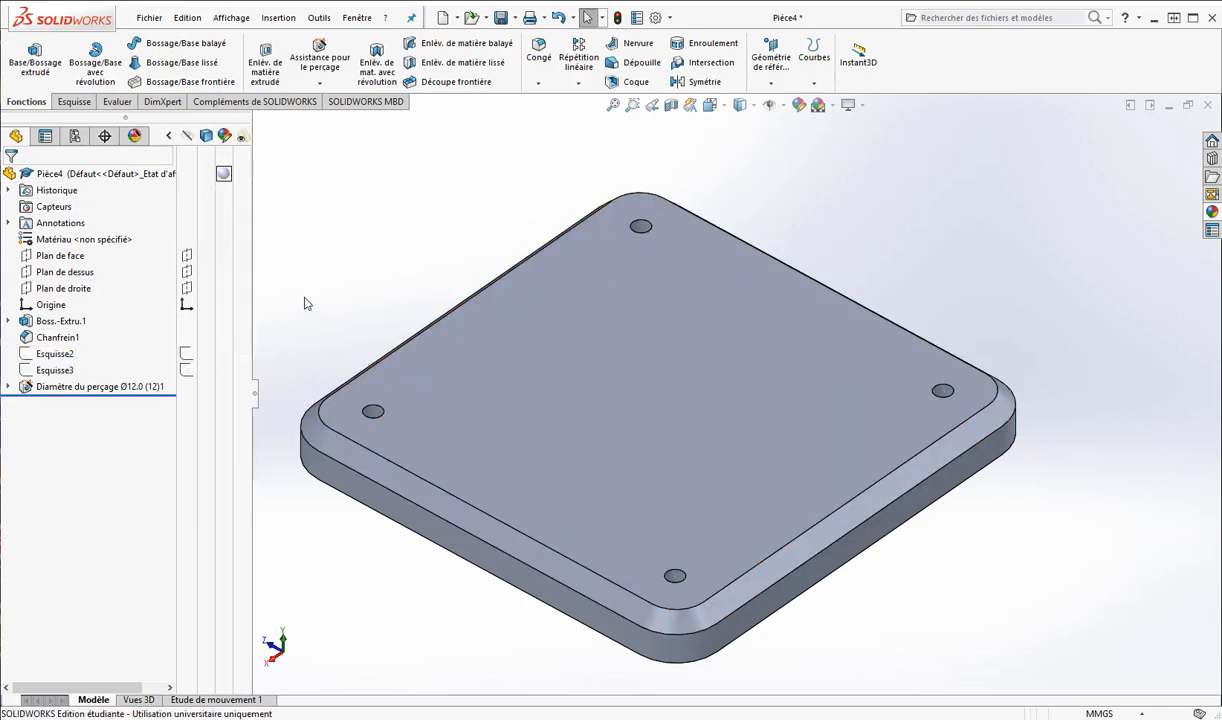
left_click(187, 373)
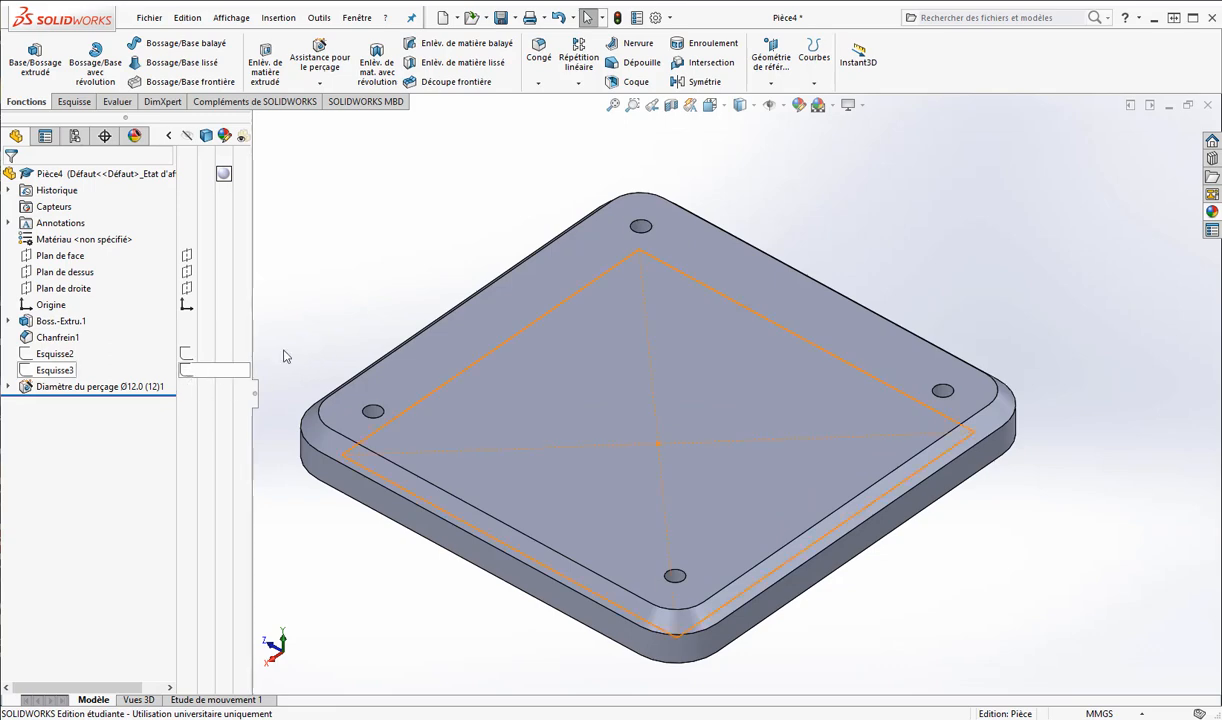
Start a second Hole Wizard feature with ISO Tailles de perçage, Ø12.0, Borgne, 10 mm, checking the Exercice 2-2 drawing in Adobe Acrobat Reader.
middle_click_drag(501, 463, 575, 428)
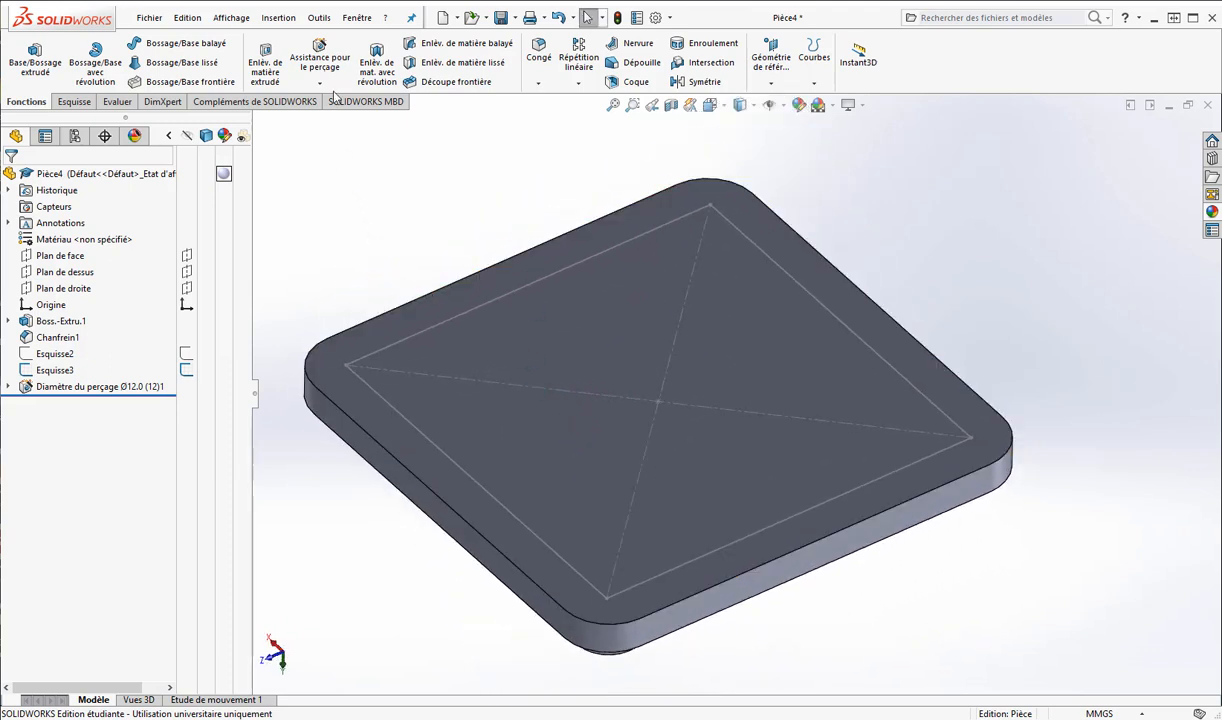
left_click(321, 57)
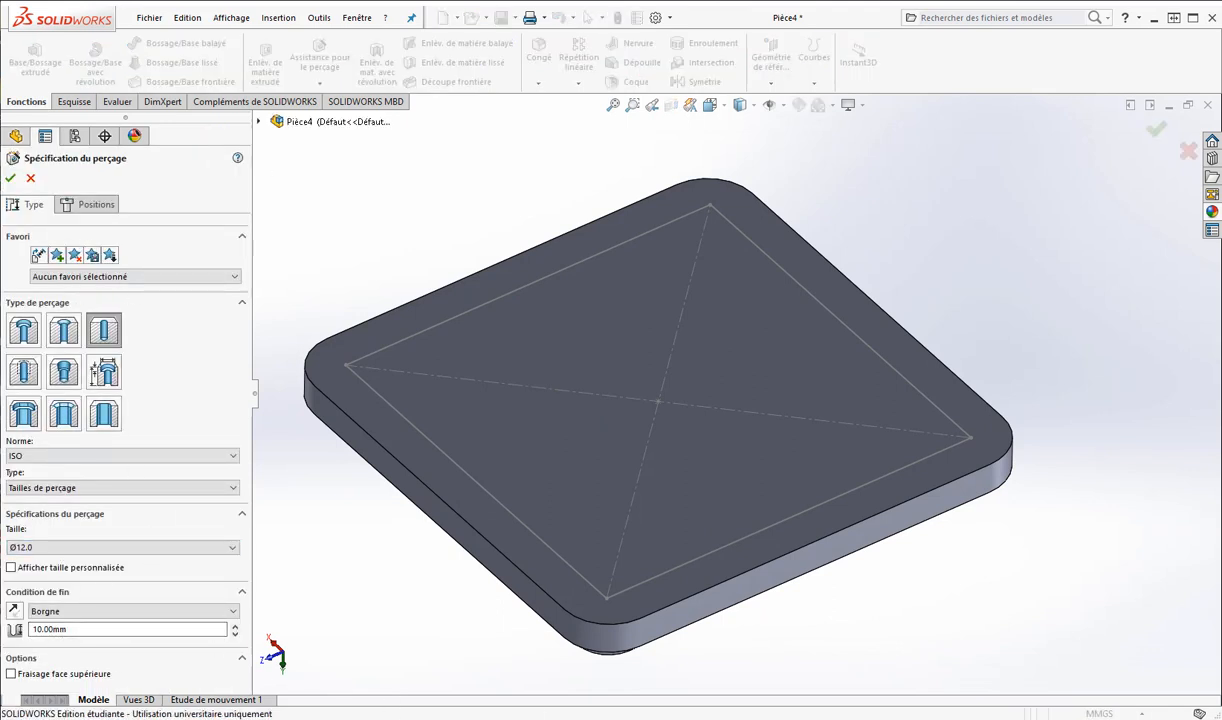
key("alt+Tab")
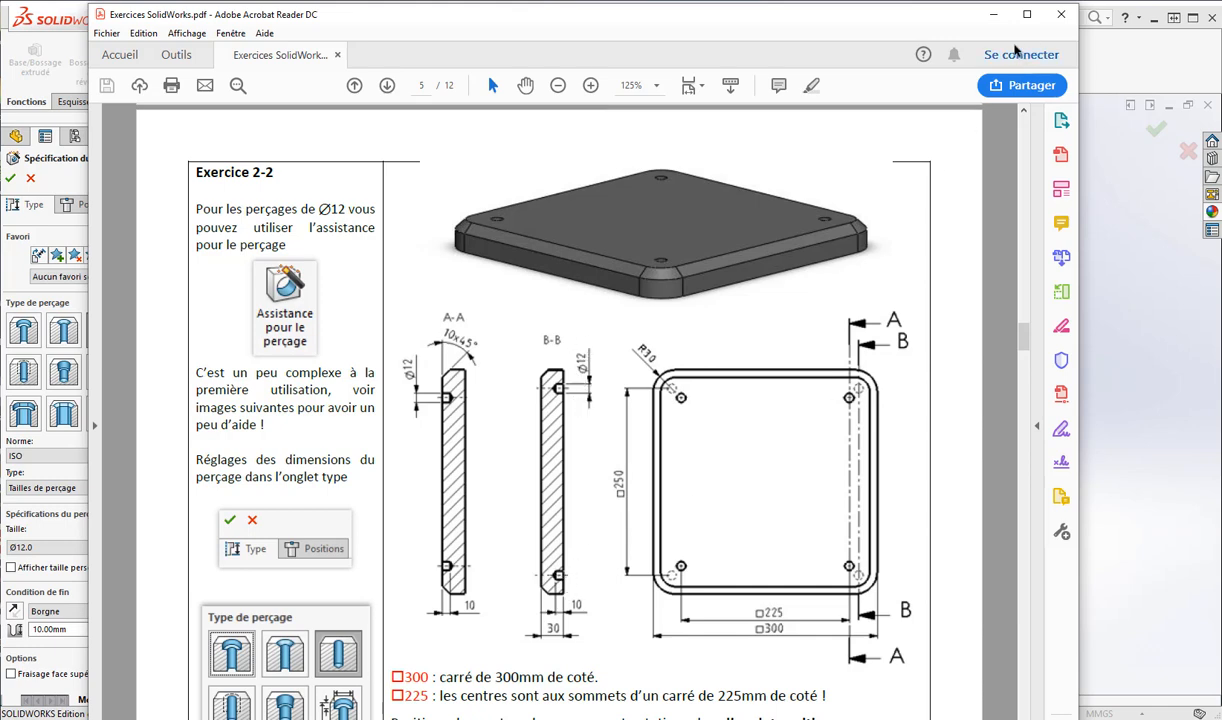
left_click(993, 14)
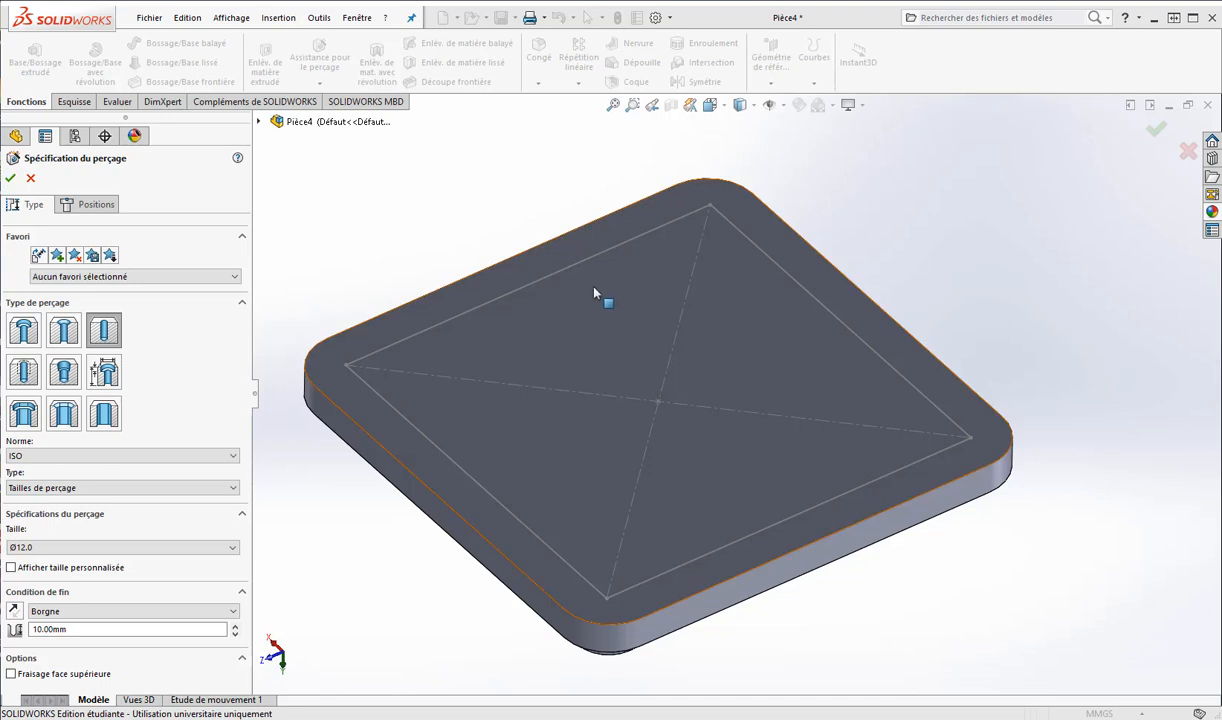
Place the Ø12.0 holes on the plate's underside at the four corners of the 250 mm square and create them.
left_click(86, 204)
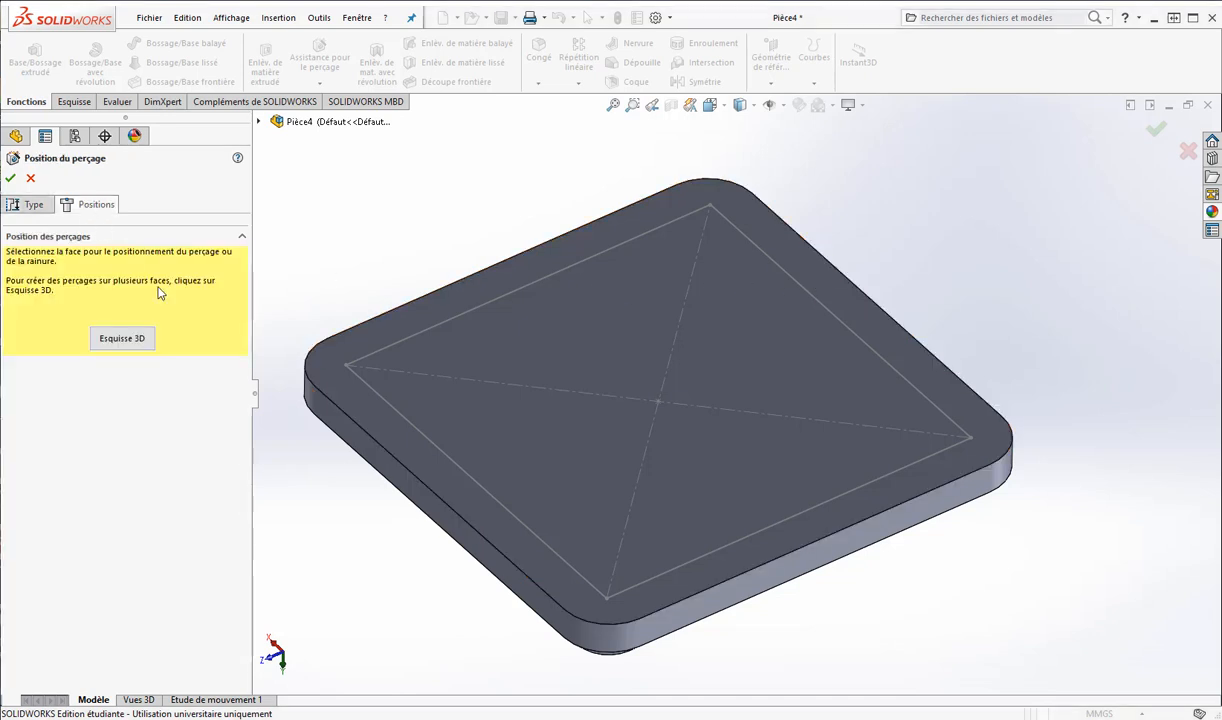
left_click(416, 324)
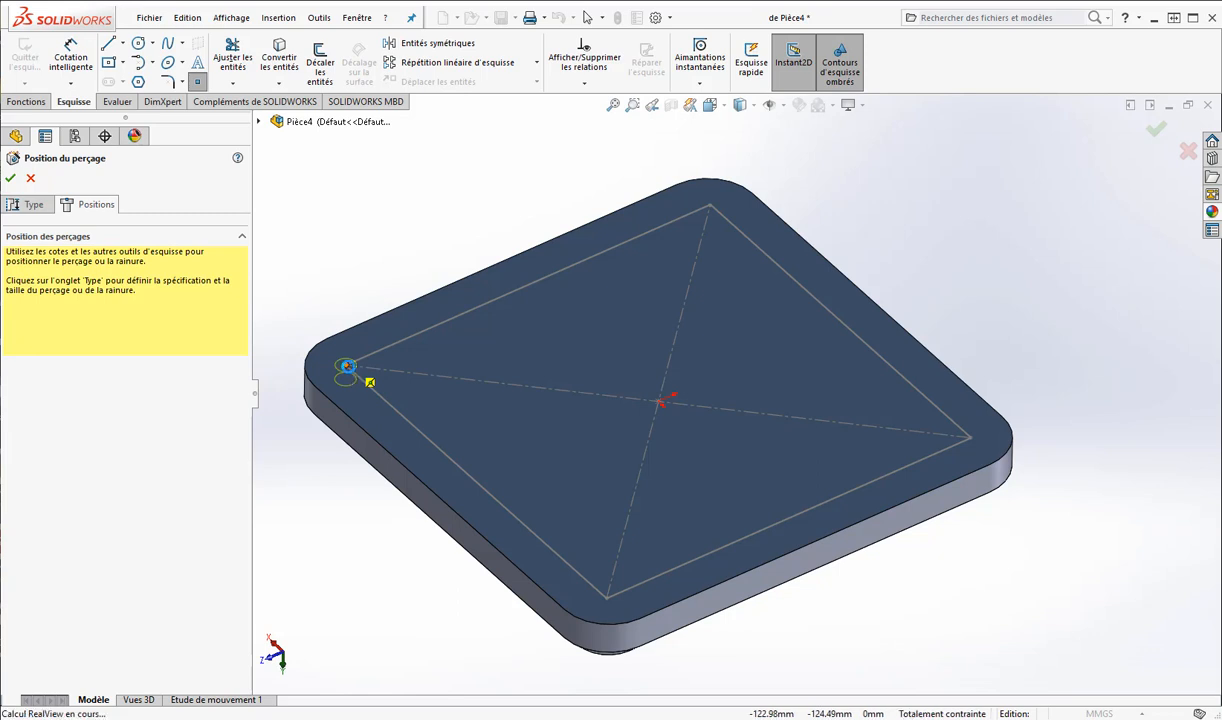
left_click(346, 366)
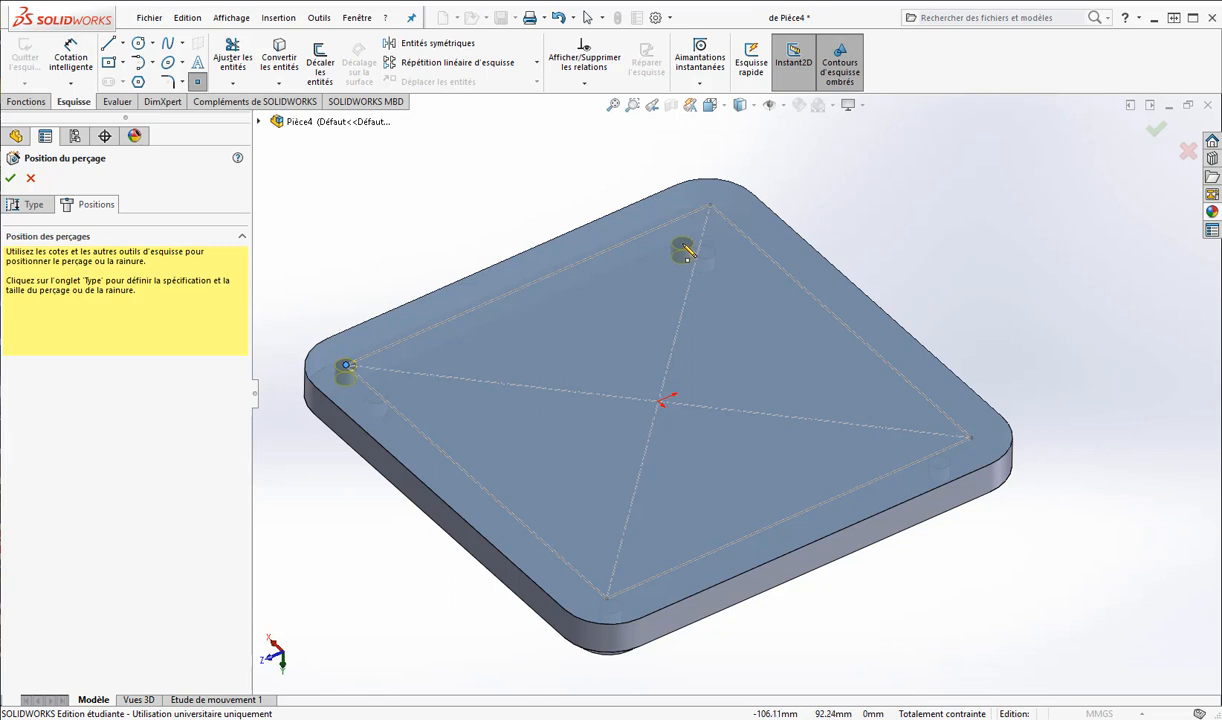
left_click(710, 207)
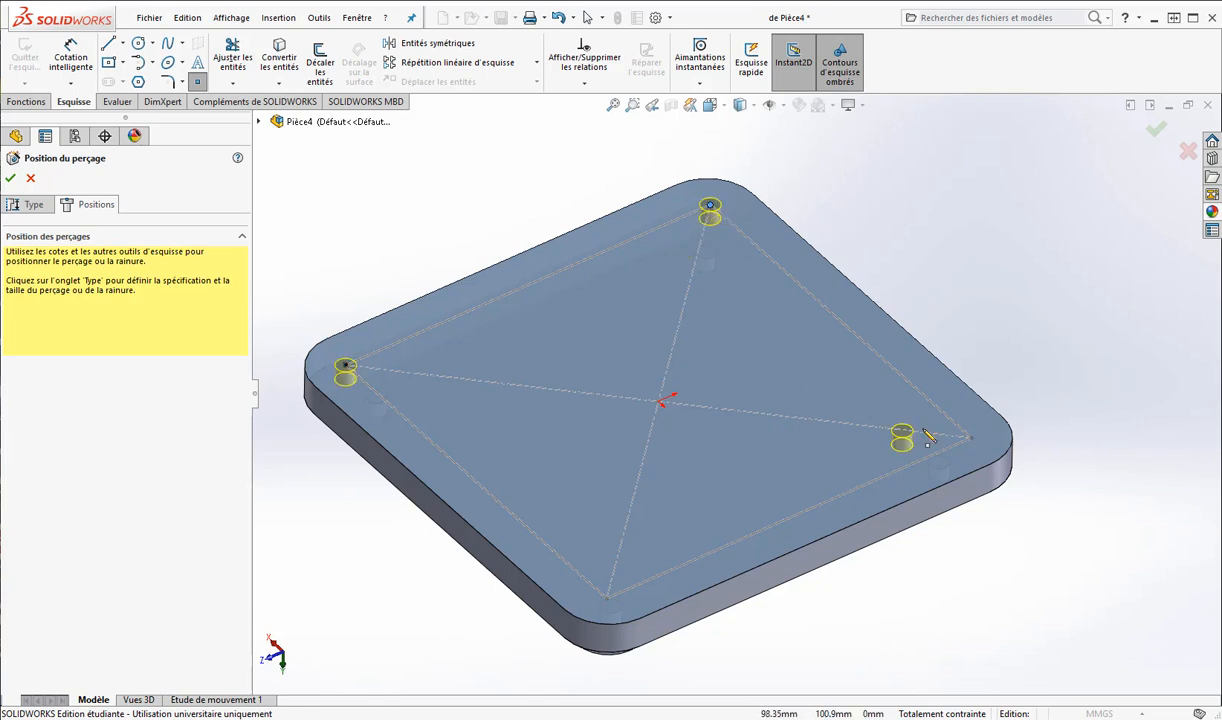
left_click(971, 438)
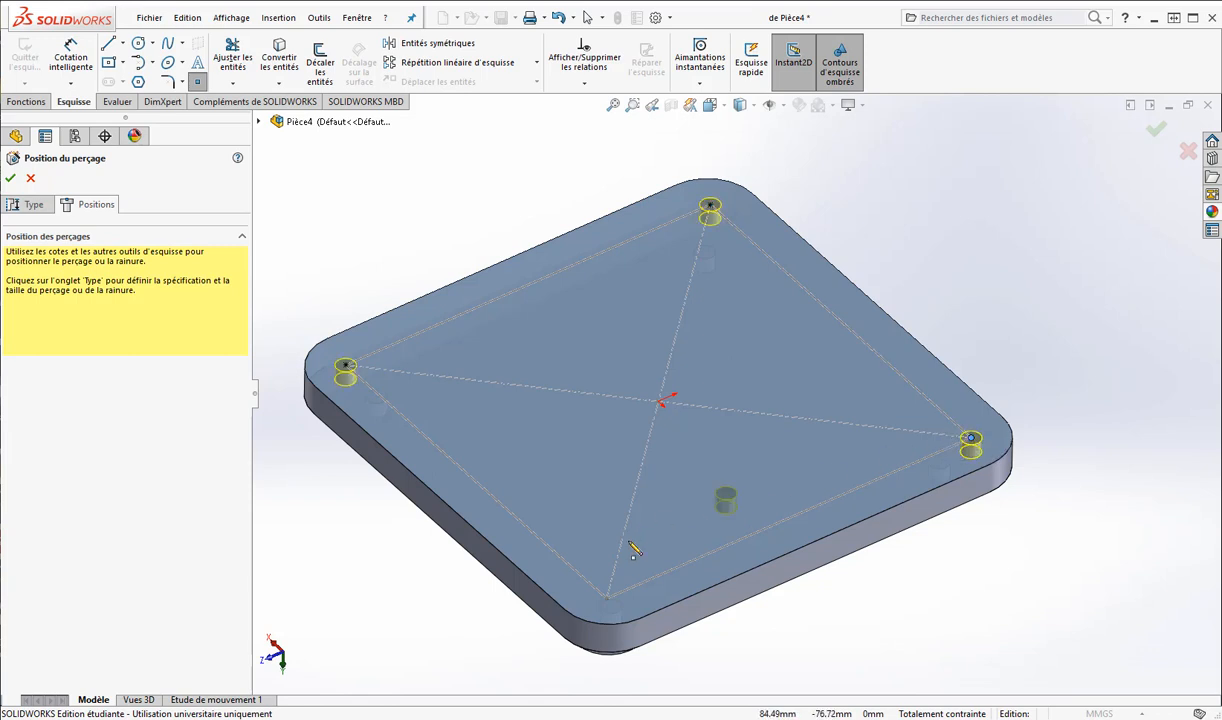
left_click(607, 598)
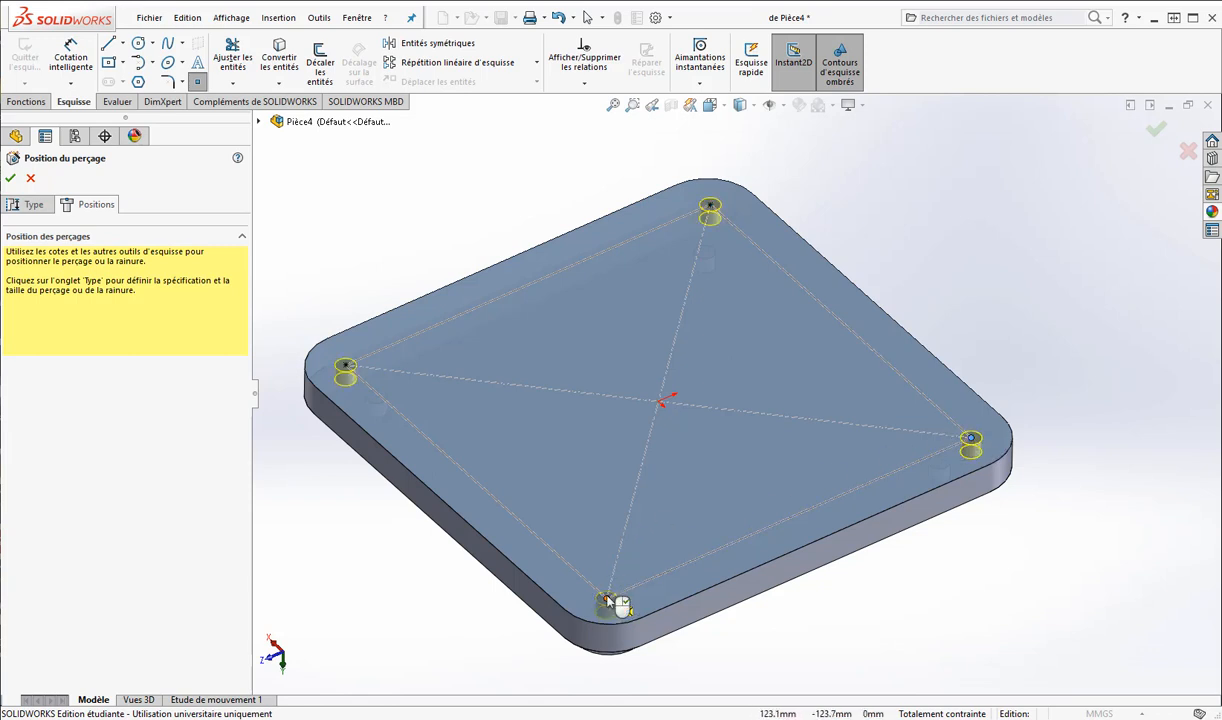
left_click(10, 179)
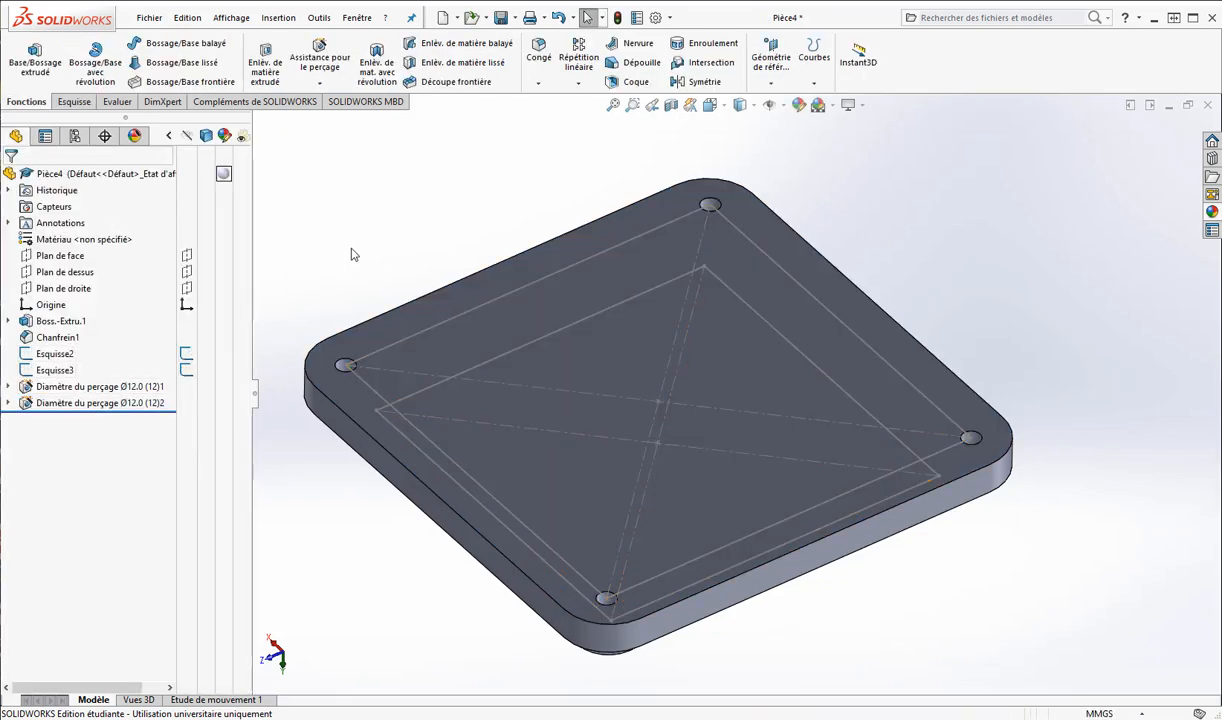
Hide both the 225 mm and the 250 mm square sketches and view the plate from its chamfered side.
left_click(190, 356)
left_click(187, 373)
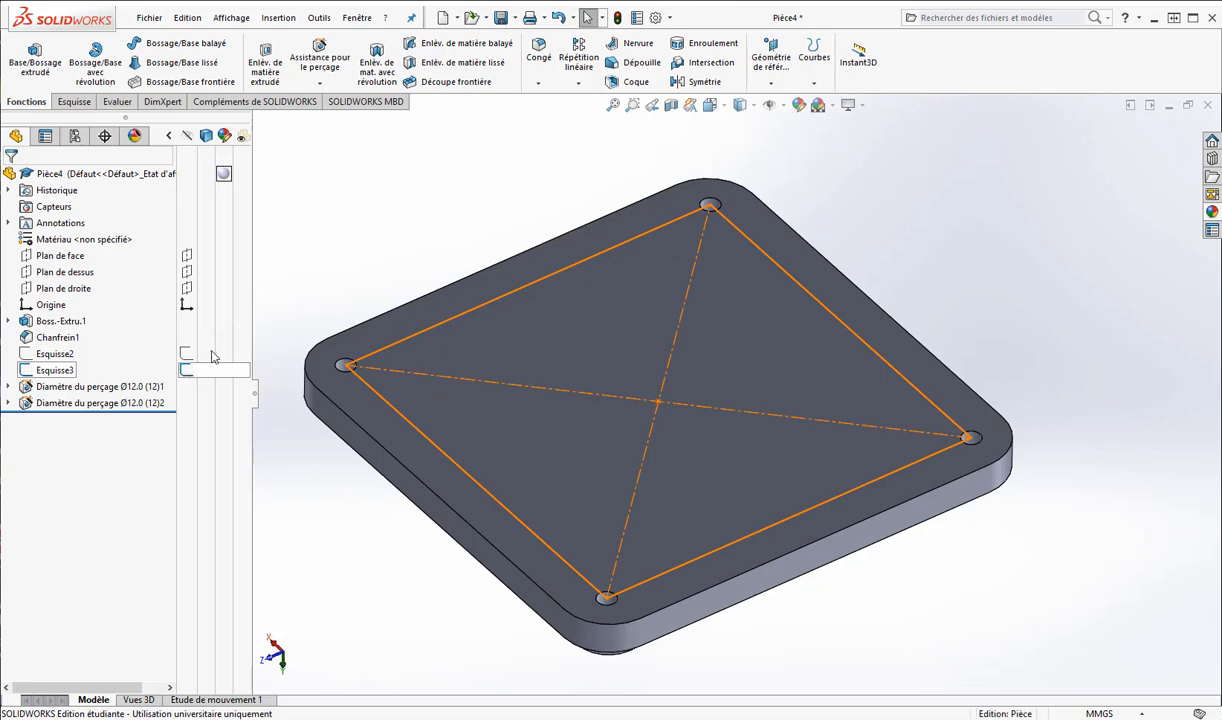
middle_click_drag(448, 283, 767, 387)
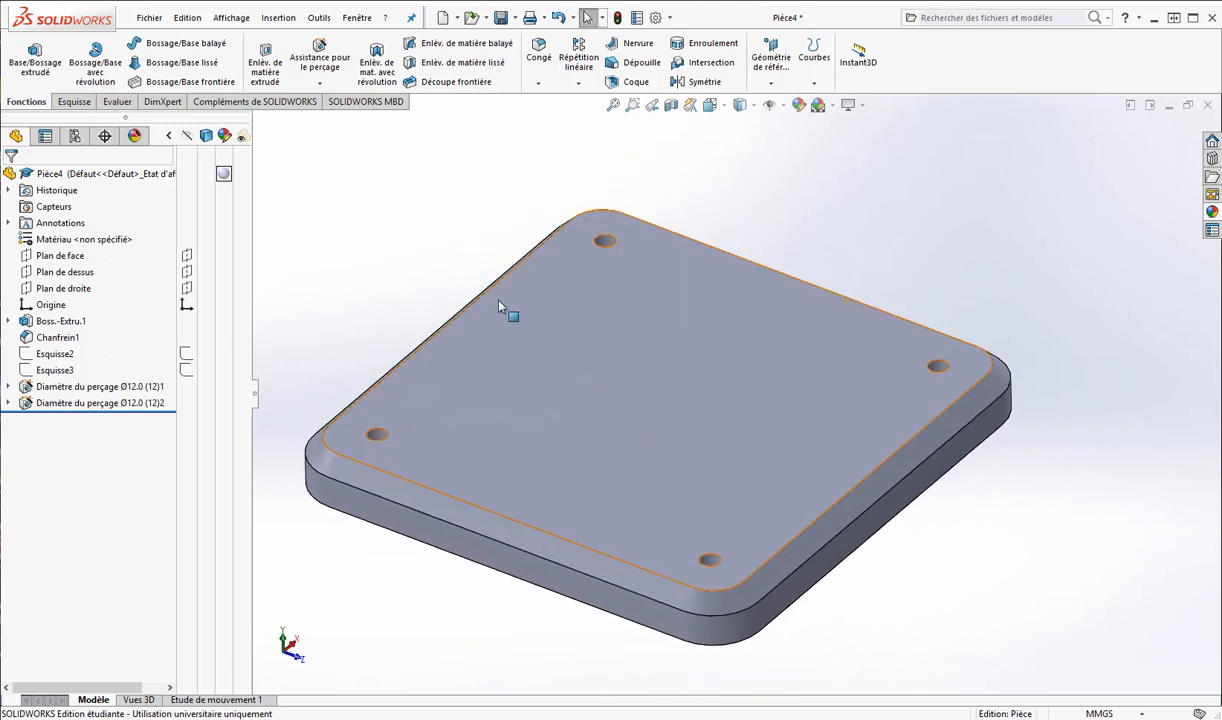
scroll(469, 421, "up", 1)
scroll(493, 421, "down", 1)
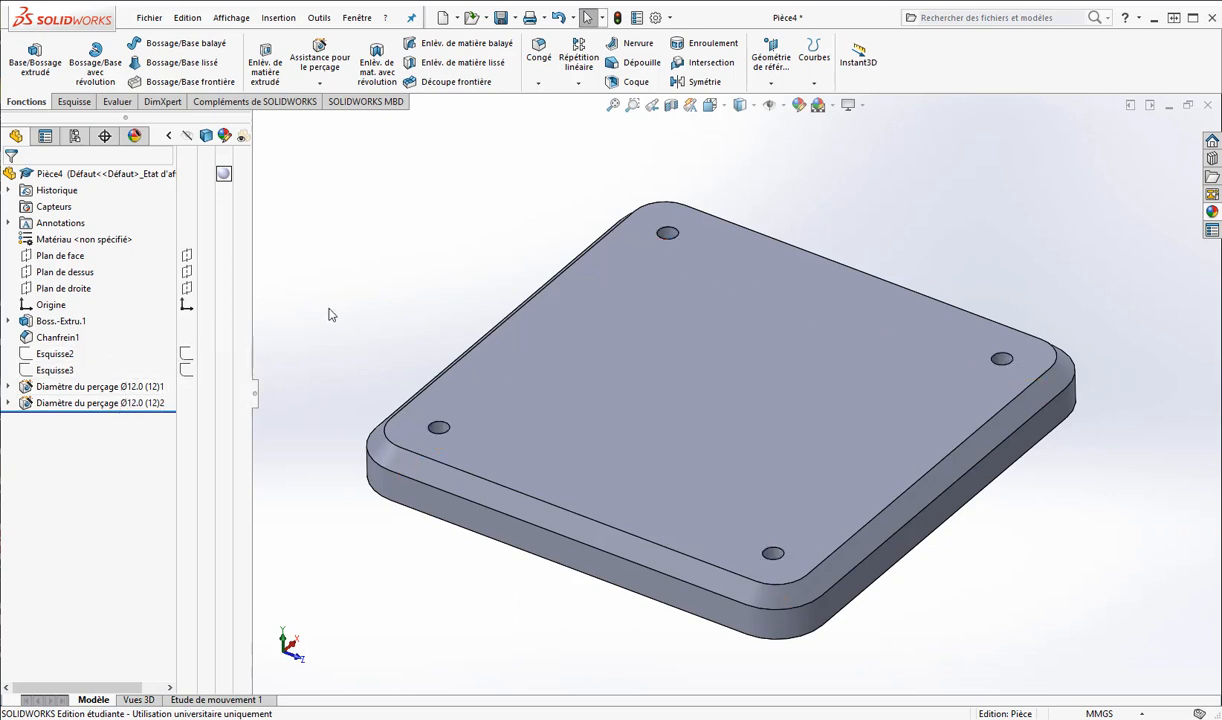
Show the feature dimensions on the model and move the 250 mm dimension outside the plate, beside the 225 mm one.
right_click(56, 229)
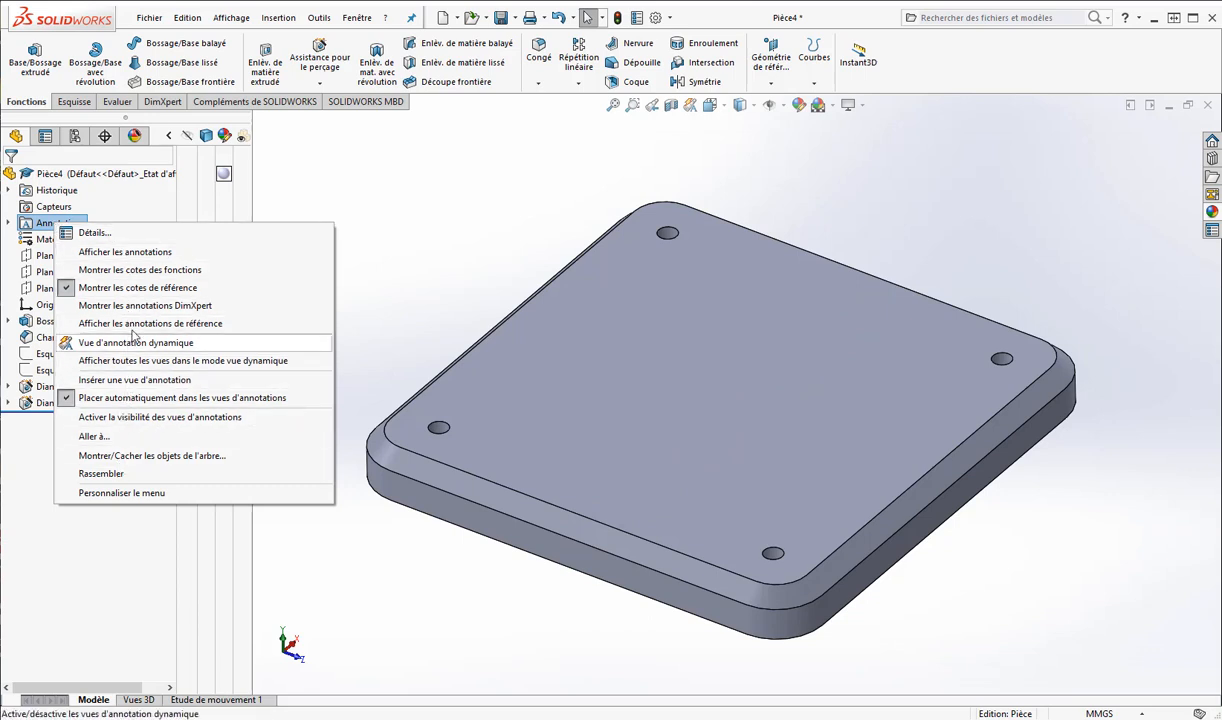
left_click(145, 272)
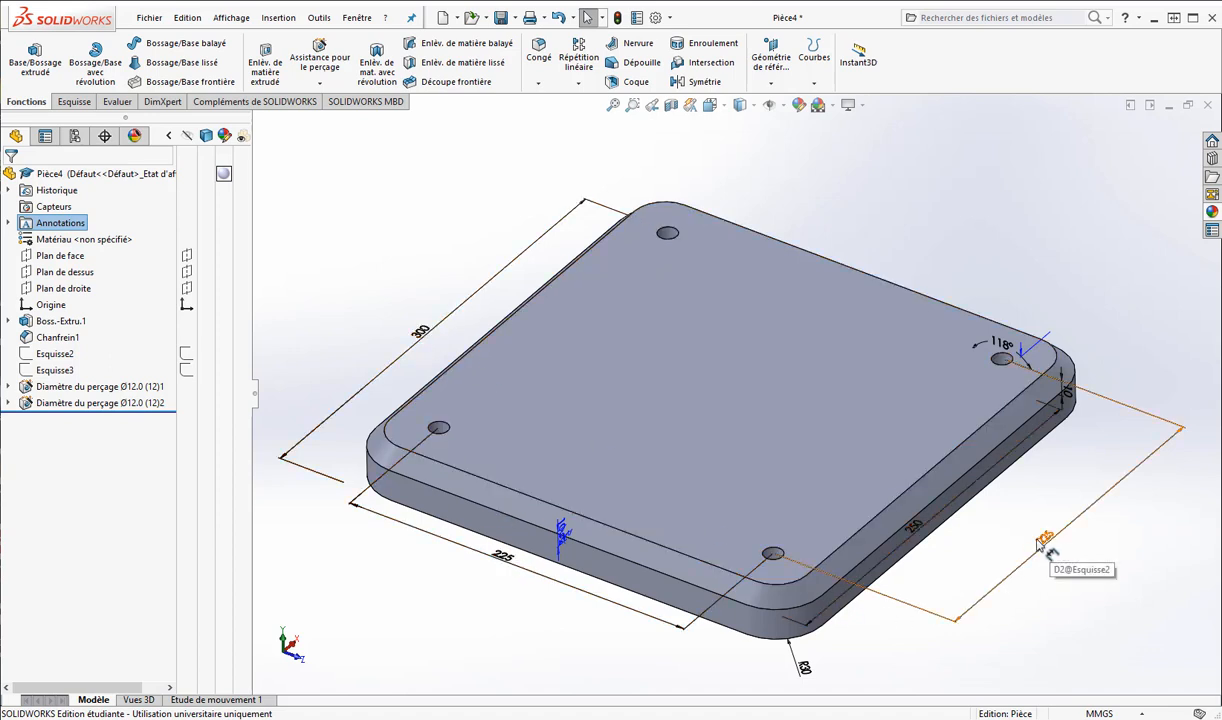
left_click_drag(912, 526, 980, 538)
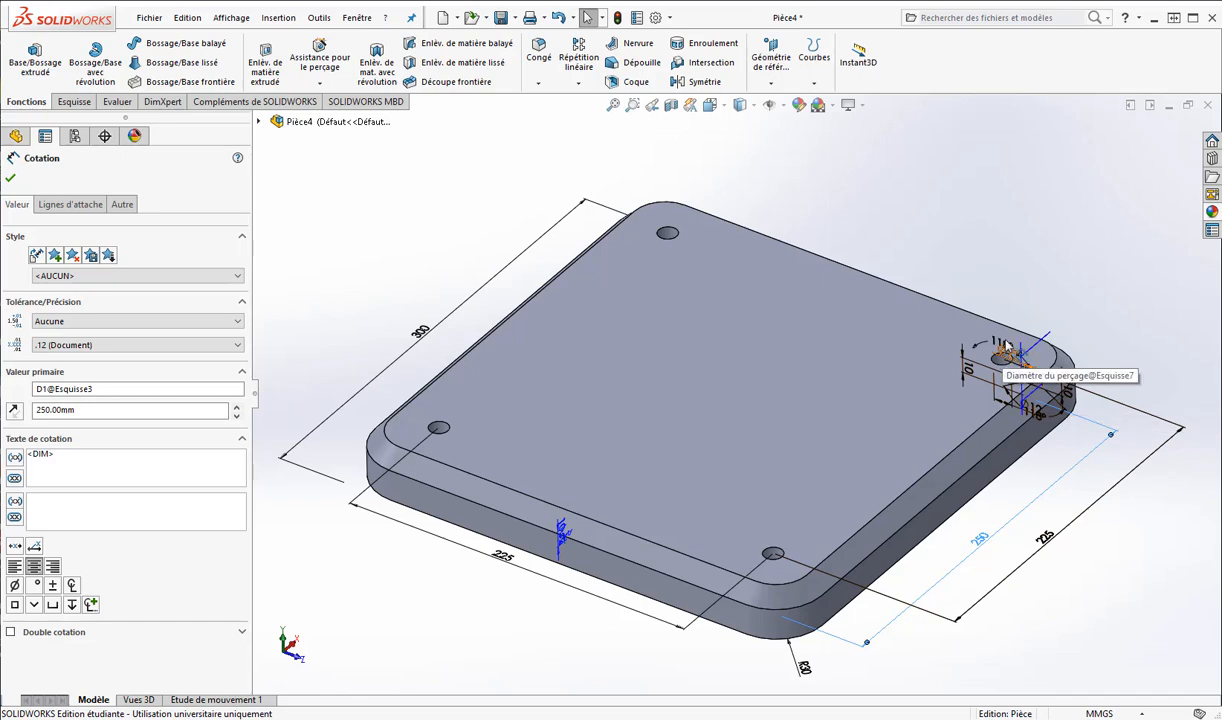
key("Escape")
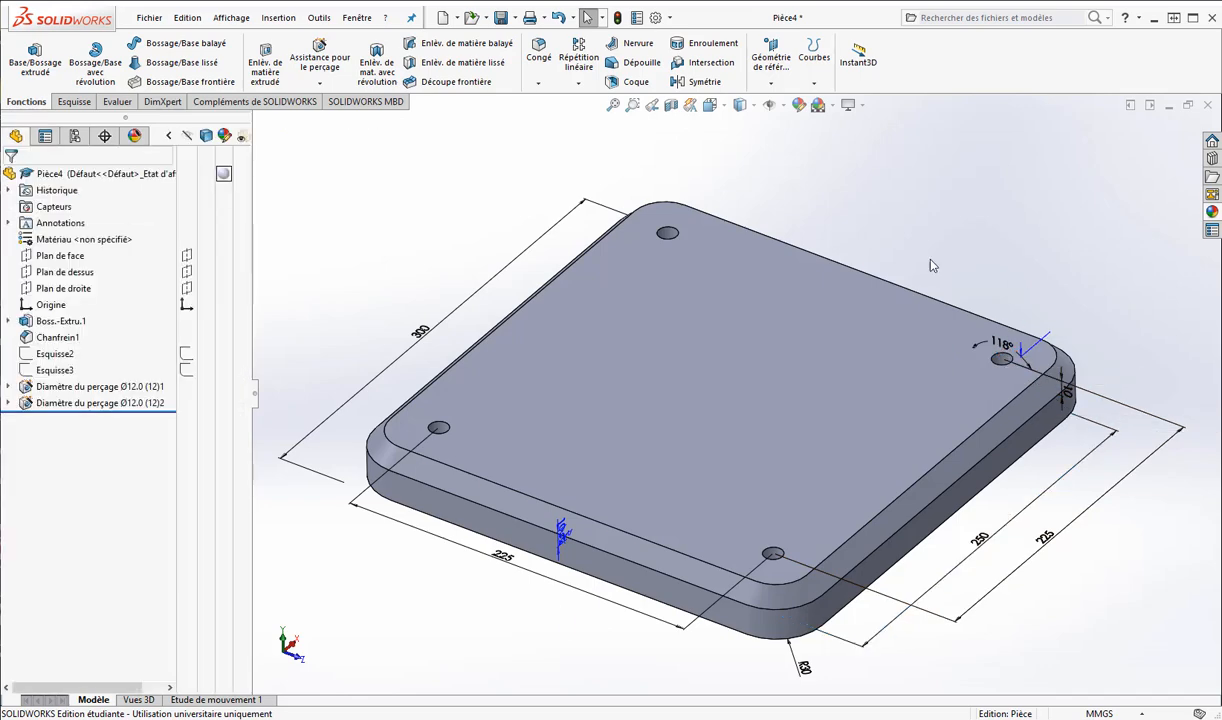
Move the Ø12 hole dimension and the 30 mm thickness dimension clear of the plate's corner.
middle_click_drag(546, 585, 900, 397)
middle_click_drag(531, 607, 592, 590)
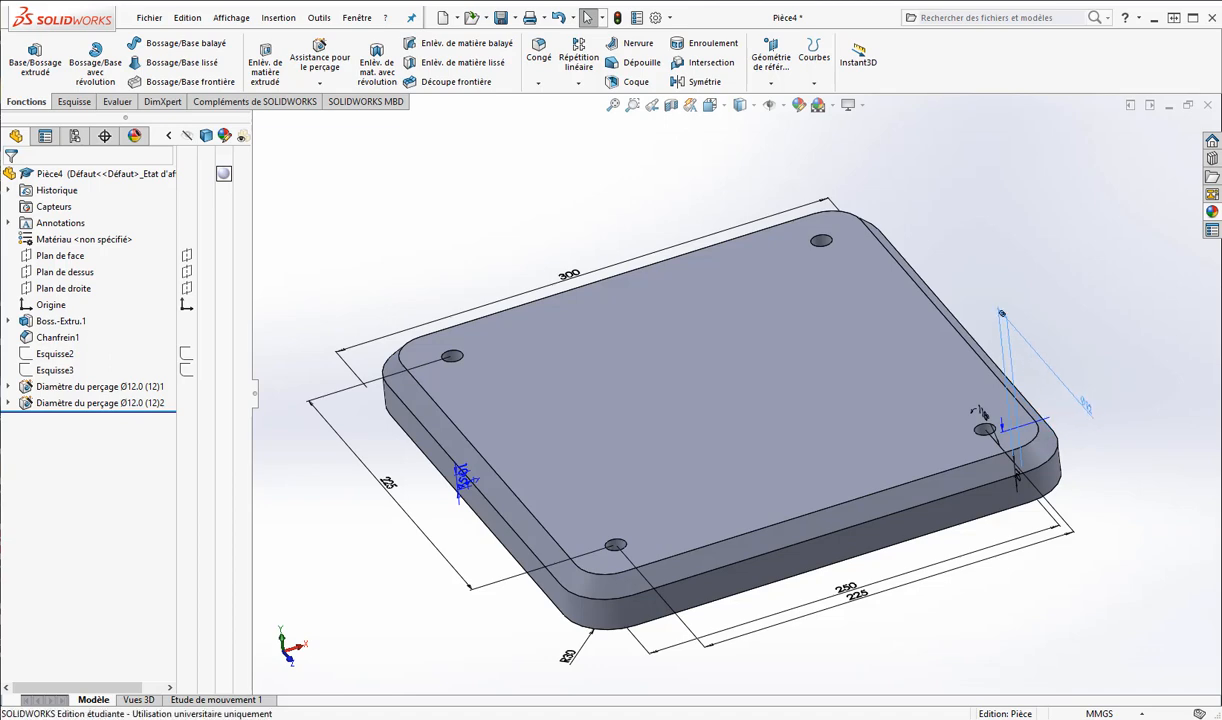
left_click(988, 434)
key("Escape")
scroll(975, 423, "down", 3)
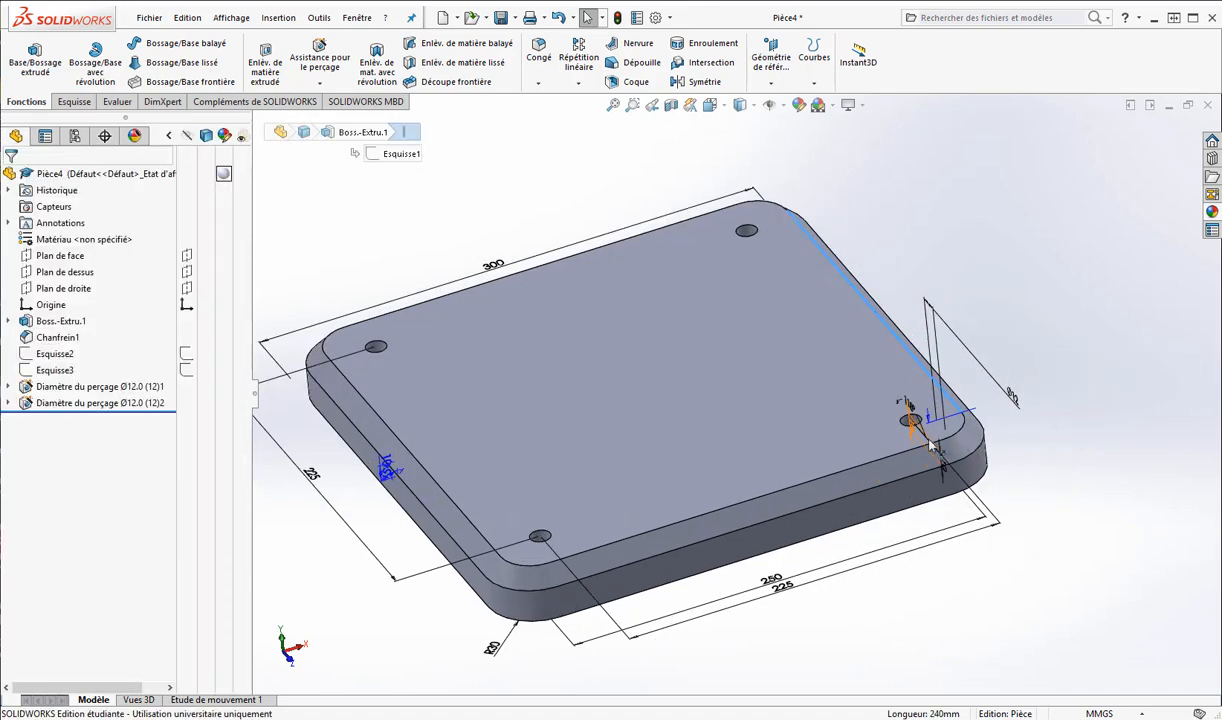
scroll(930, 428, "down", 2)
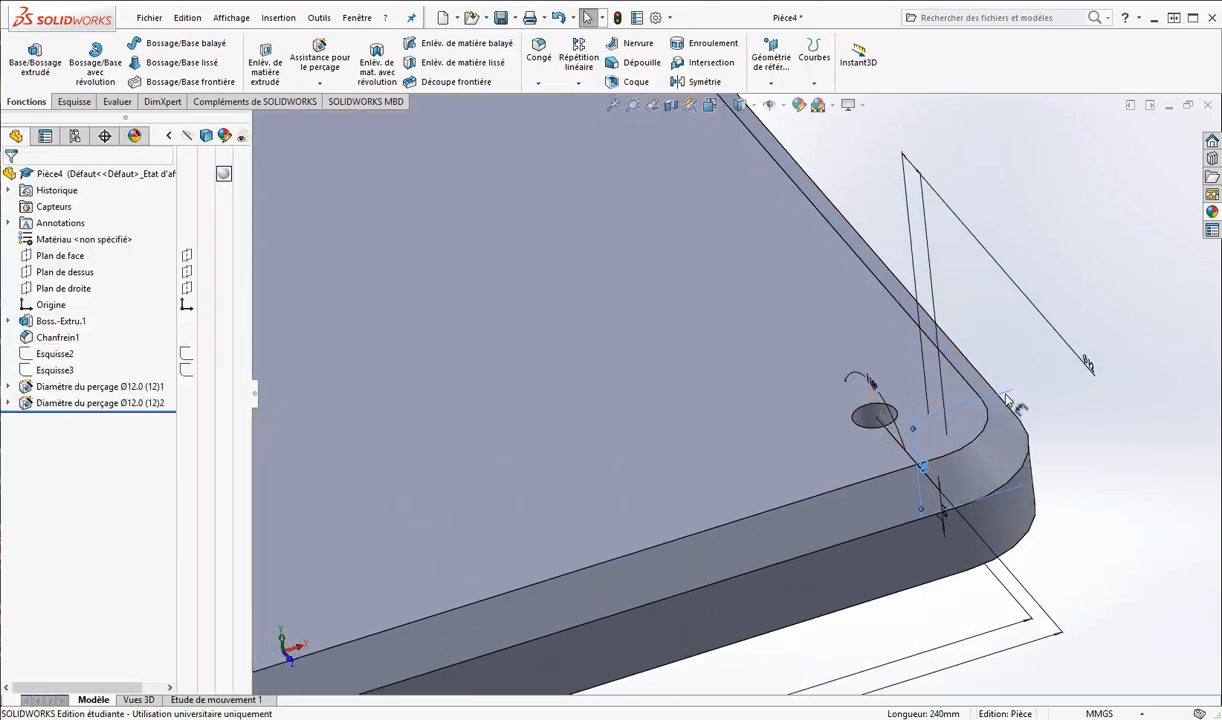
left_click(925, 466)
left_click_drag(925, 470, 1072, 437)
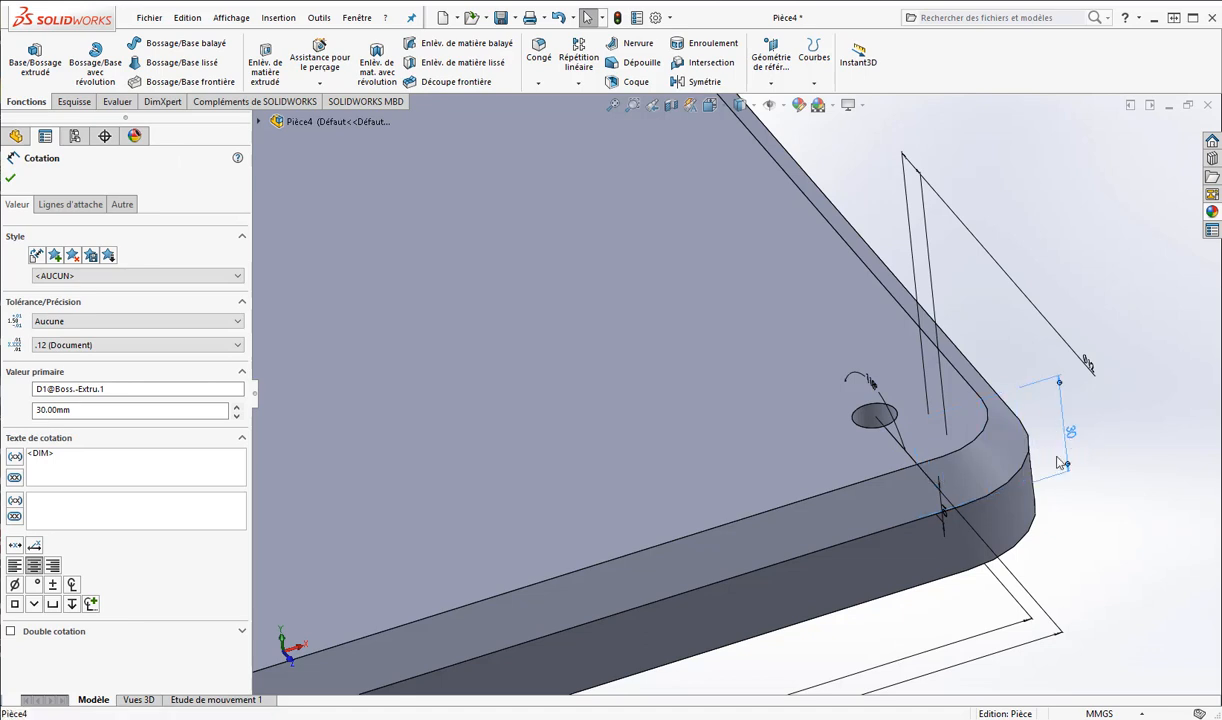
scroll(1092, 511, "up", 4)
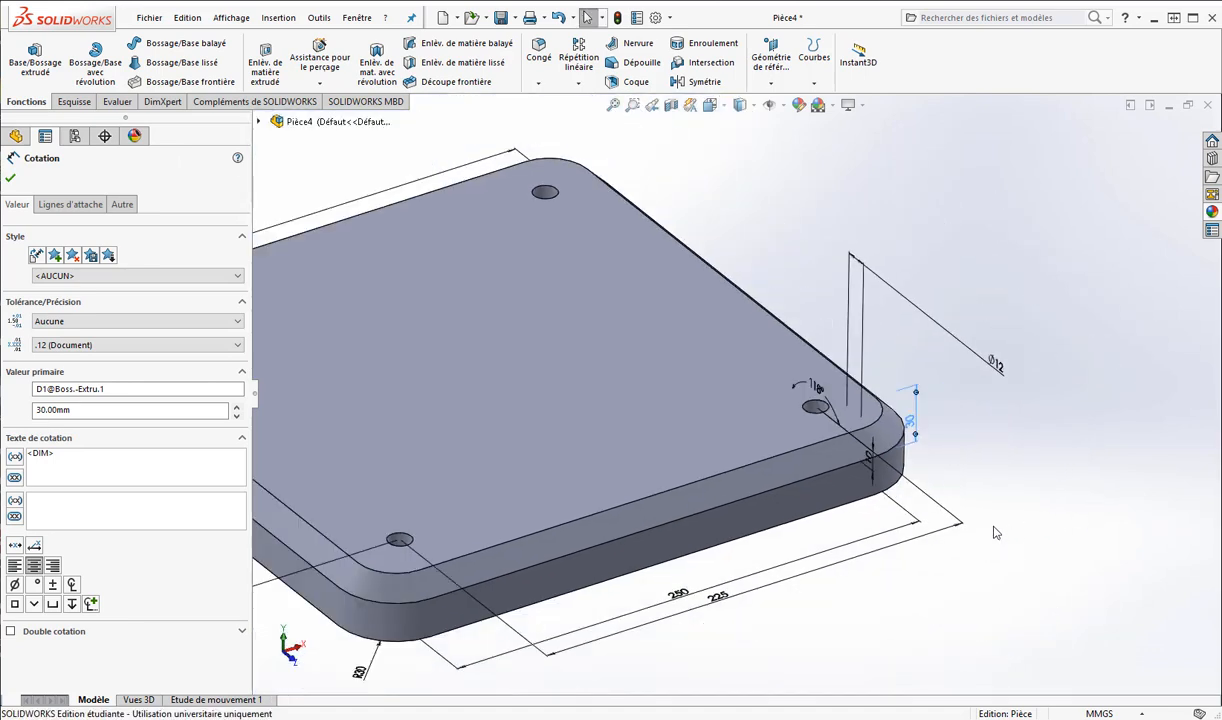
scroll(686, 548, "up", 1)
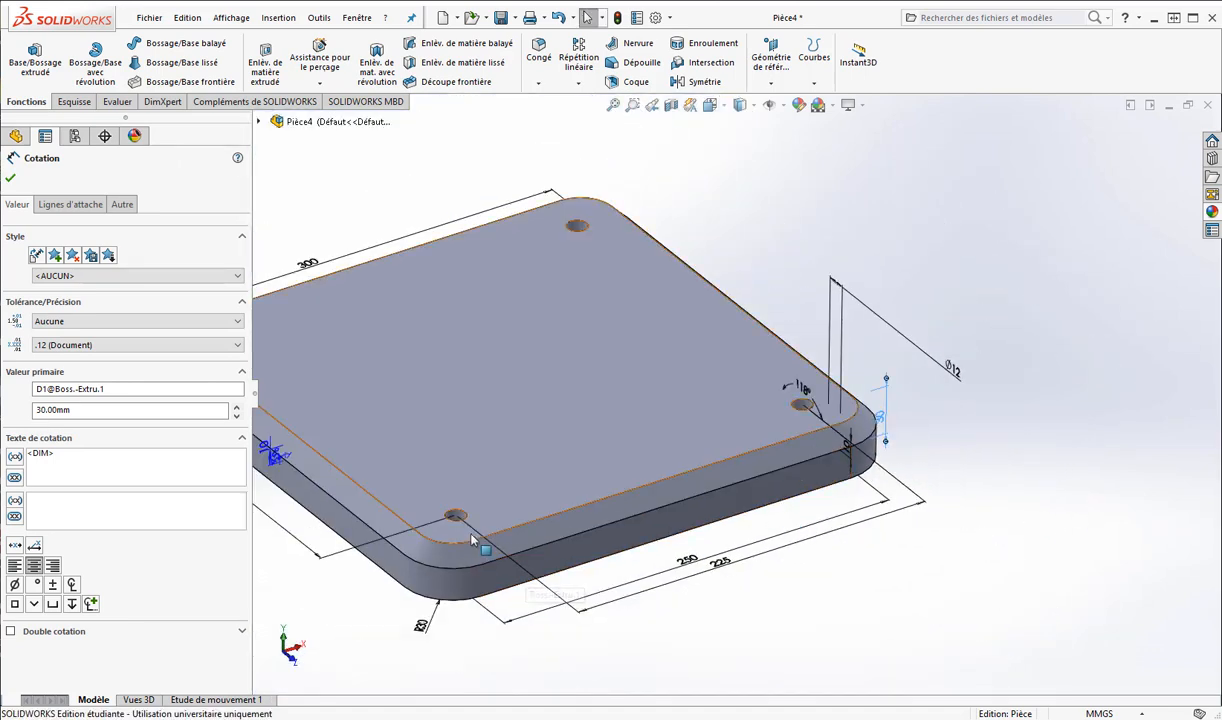
scroll(472, 537, "down", 1)
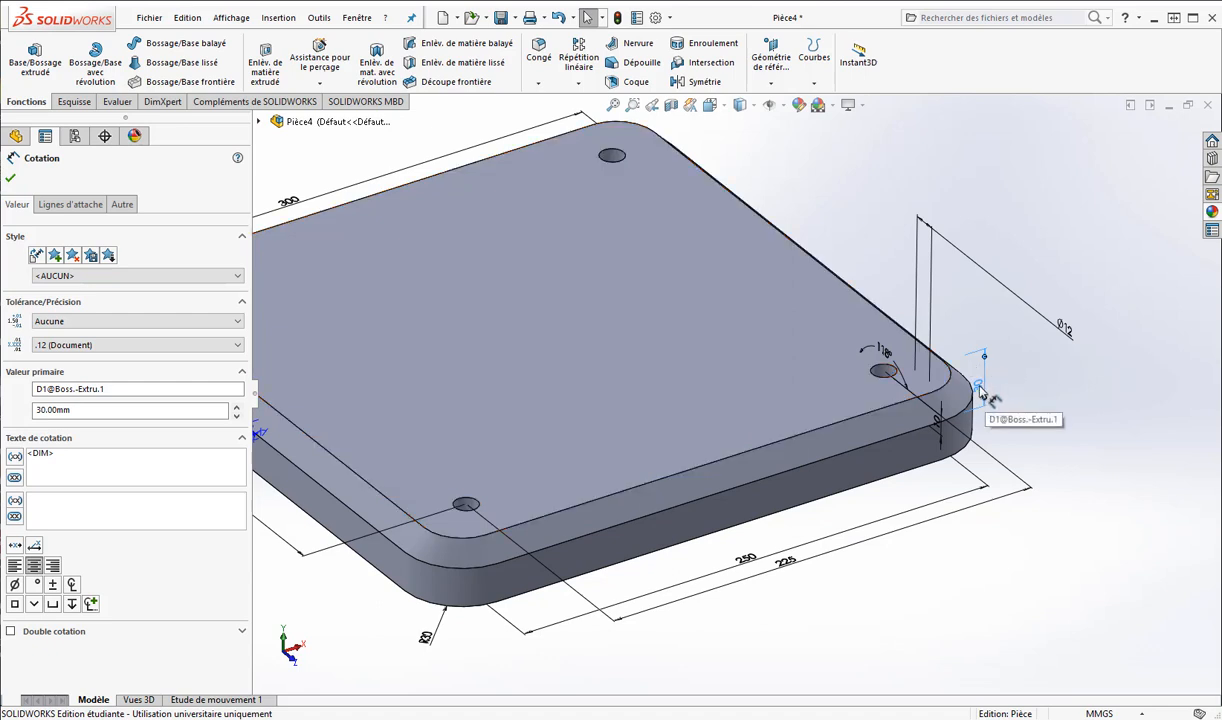
double_click(985, 390)
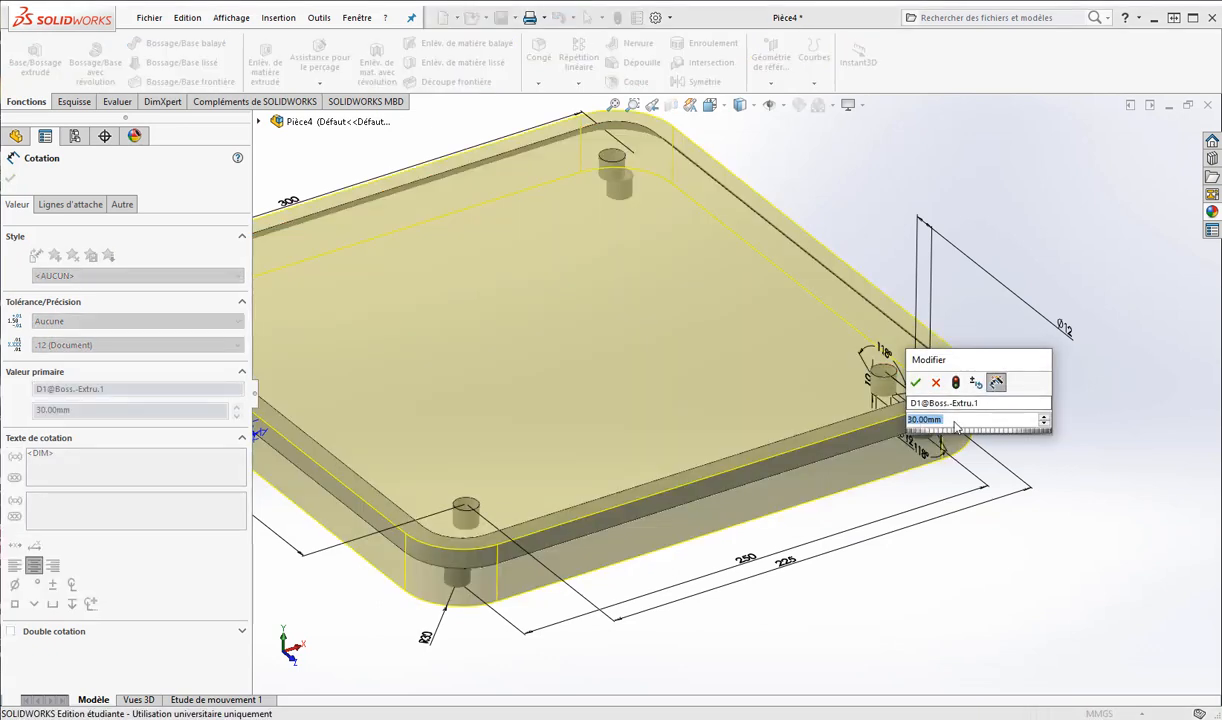
left_click(936, 383)
left_click(1043, 410)
scroll(1056, 413, "up", 1)
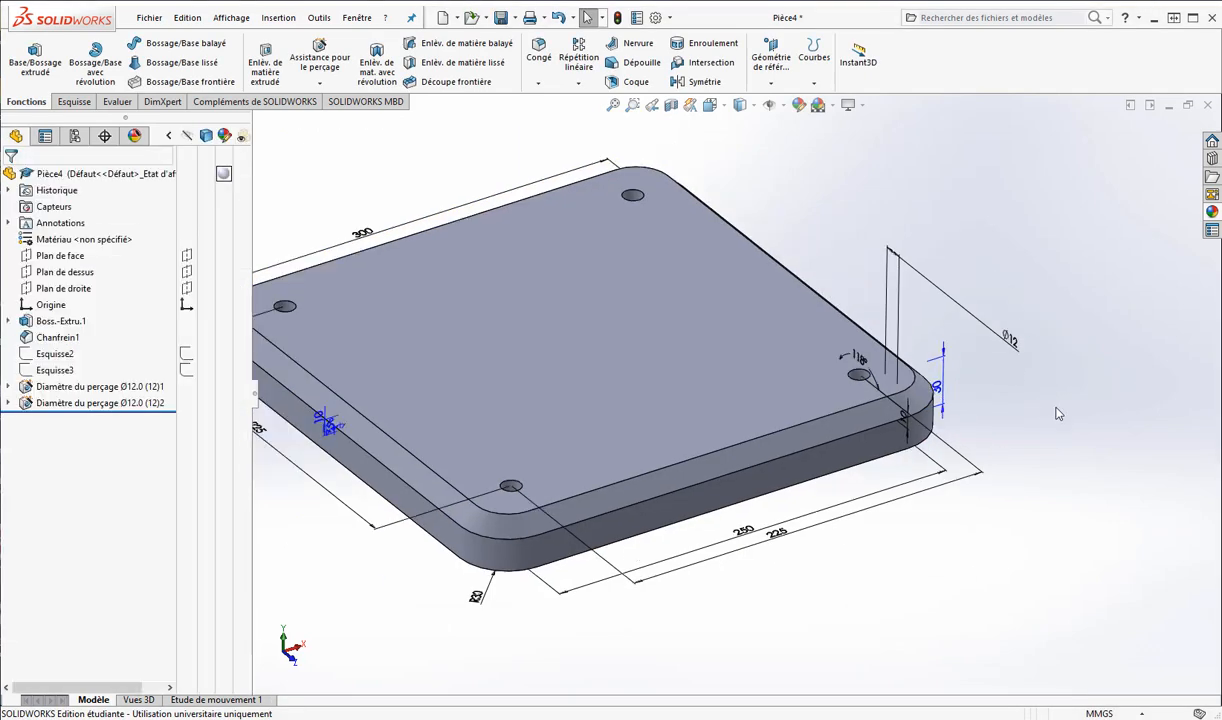
scroll(1056, 412, "up", 1)
scroll(348, 338, "up", 1)
scroll(352, 337, "down", 1)
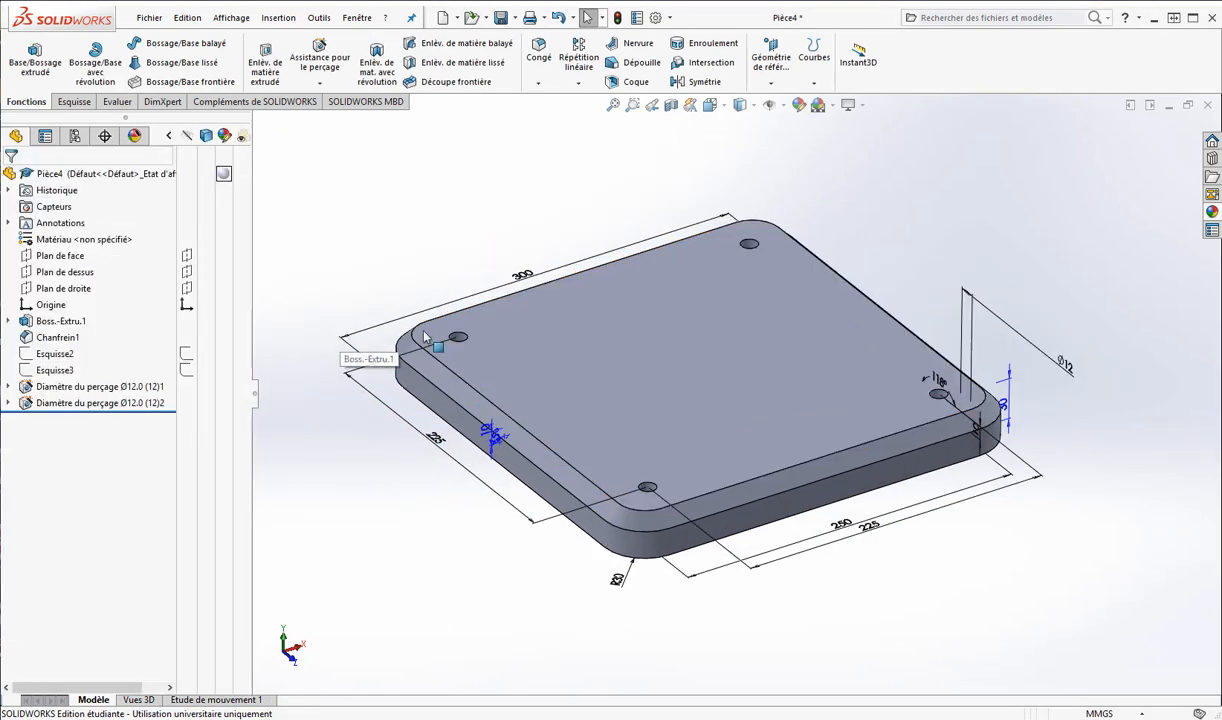
middle_click_drag(423, 331, 421, 333)
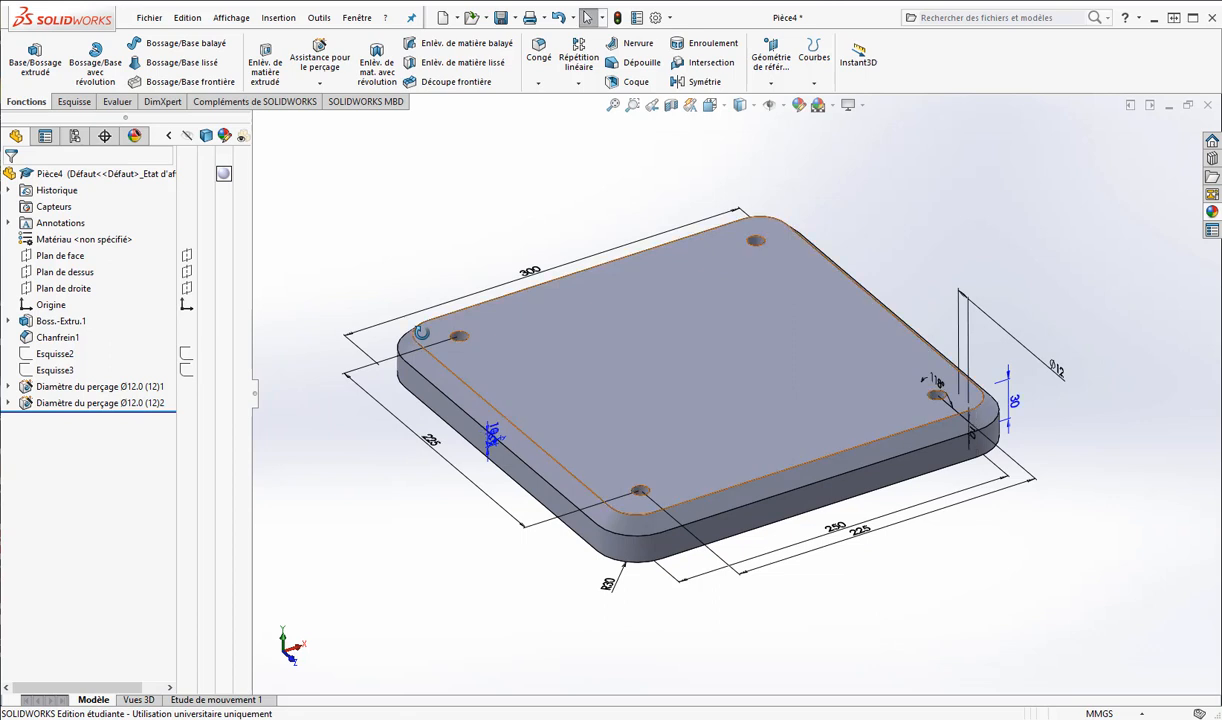